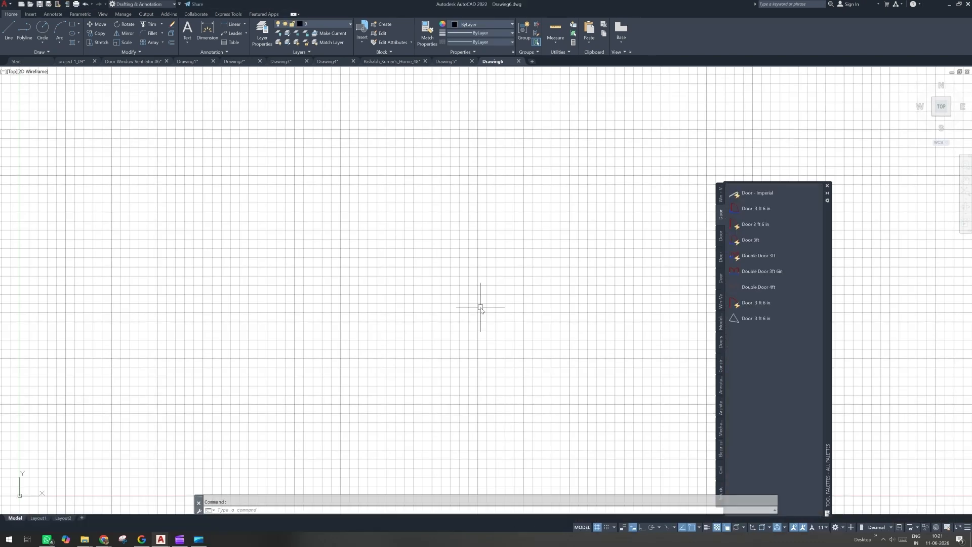
# Step: Turn off the grid and set the drawing's length units to Architectural with 0'-0 1/8" precision
pyautogui.press('F7')
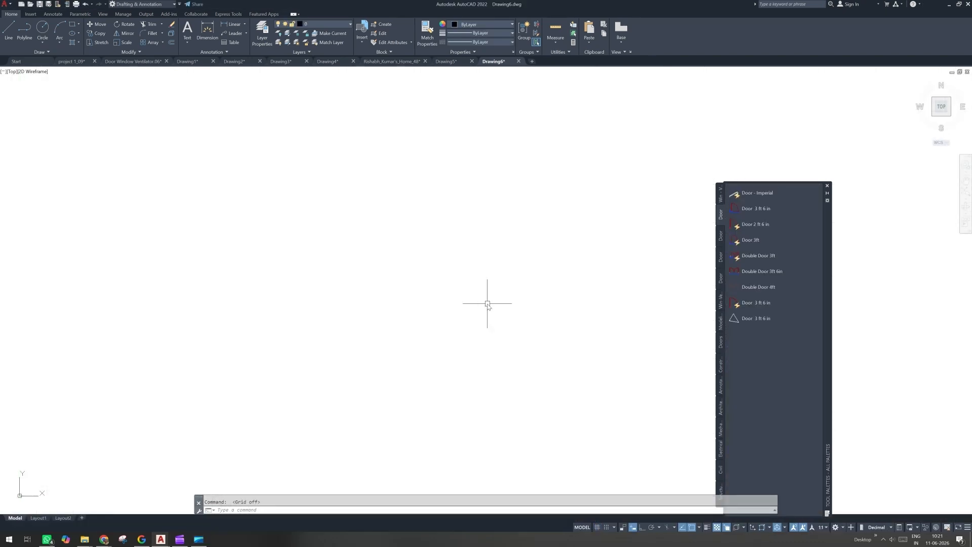
pyautogui.write('UN')
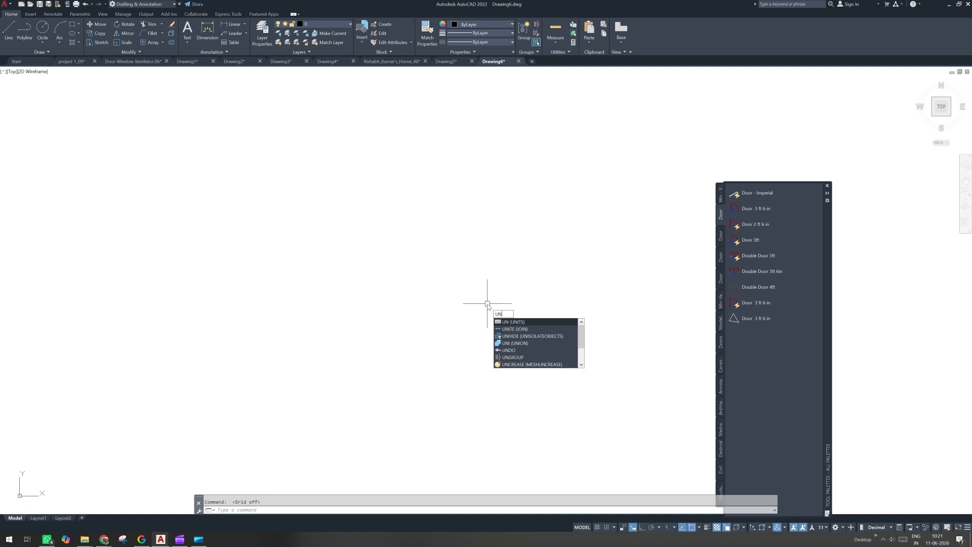
pyautogui.press('Return')
pyautogui.click(430, 231)
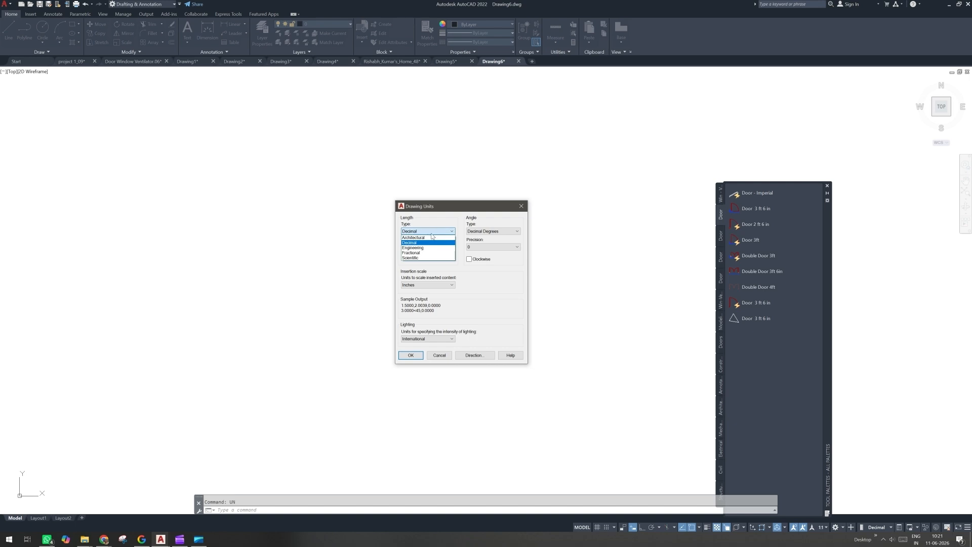
pyautogui.click(431, 237)
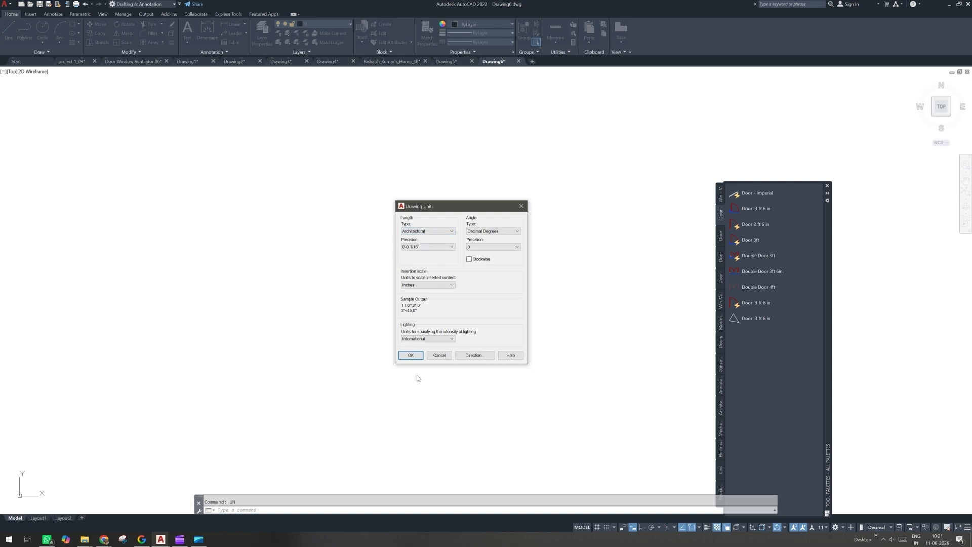
pyautogui.click(431, 247)
pyautogui.click(426, 269)
pyautogui.click(415, 356)
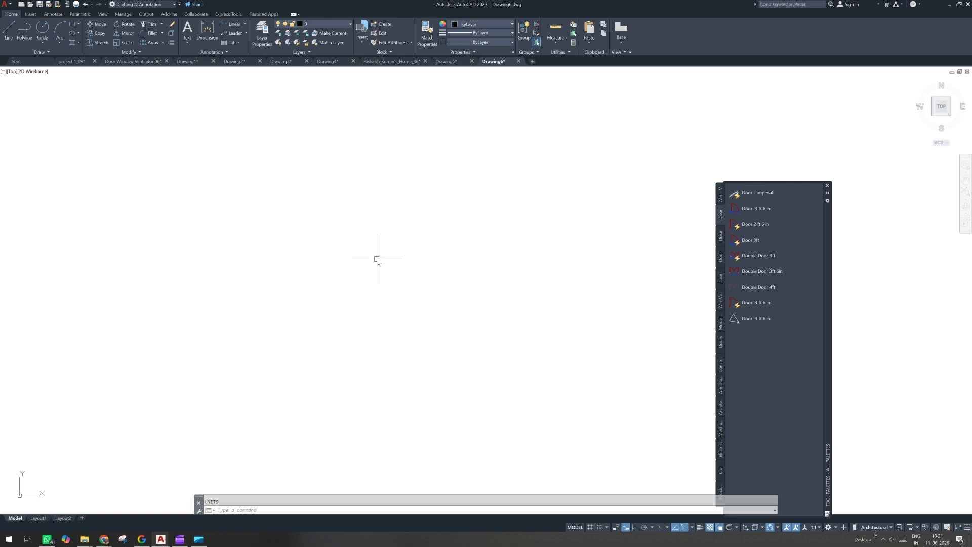
# Step: Modify the Standard dimension style to use Architectural primary units with 0'-0 1/8" precision
pyautogui.write('d')
pyautogui.press('Return')
pyautogui.click(562, 253)
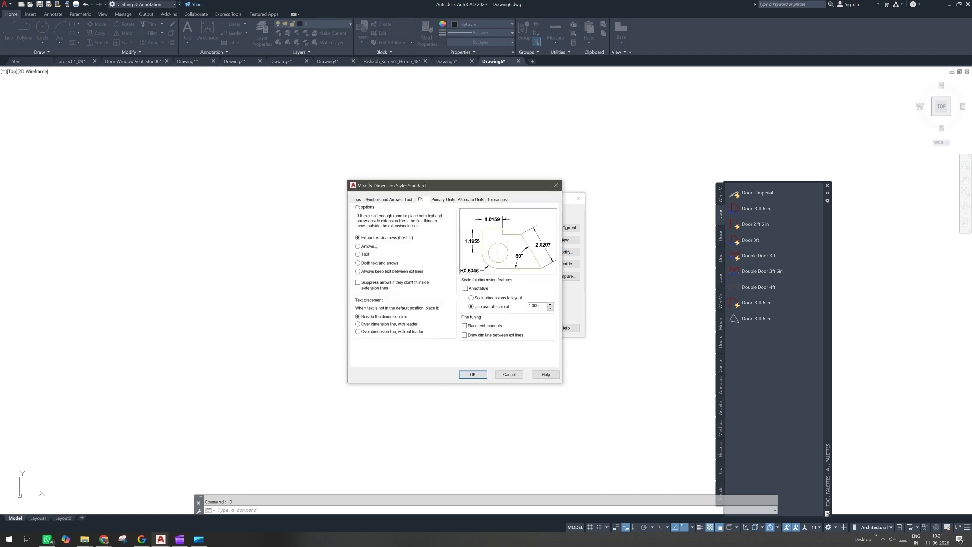
pyautogui.click(443, 200)
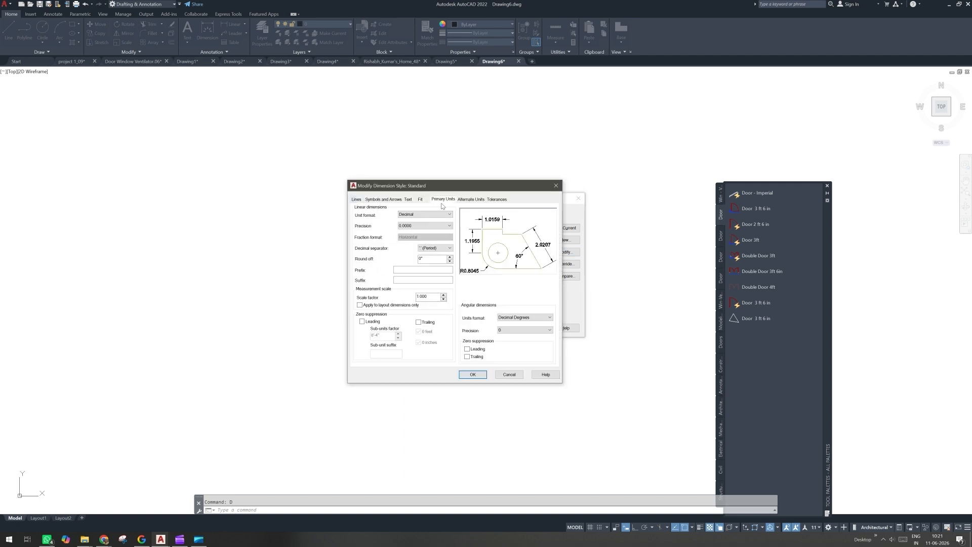
pyautogui.click(428, 214)
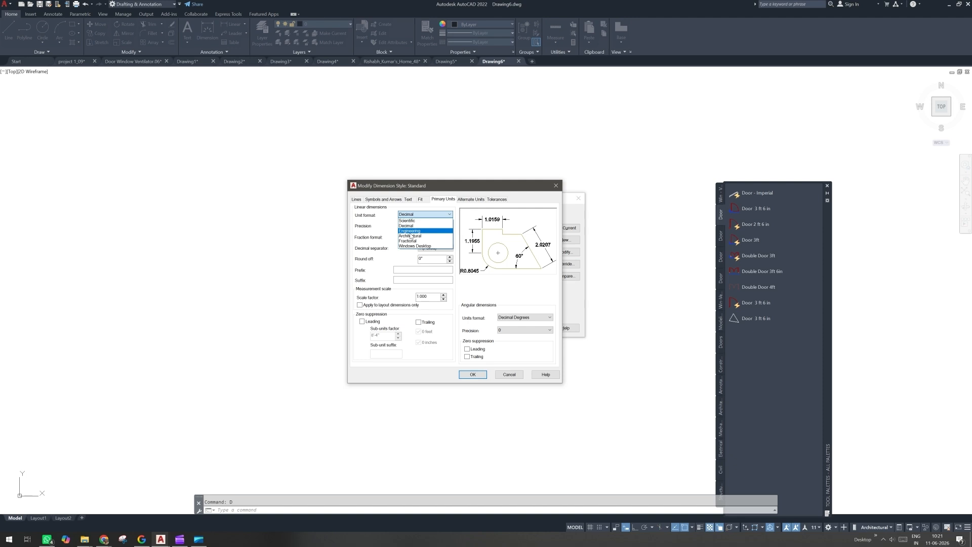
pyautogui.click(411, 236)
pyautogui.click(412, 226)
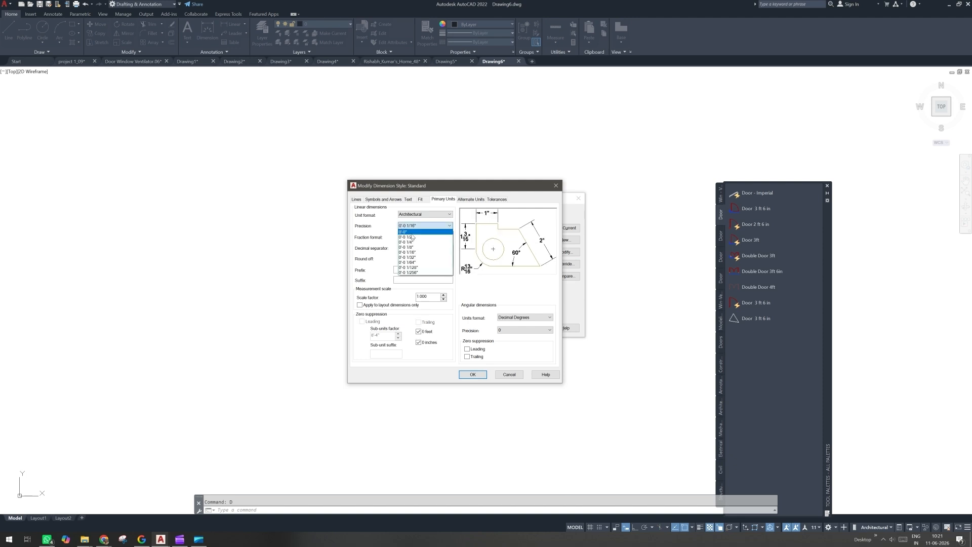
pyautogui.click(410, 247)
pyautogui.click(472, 374)
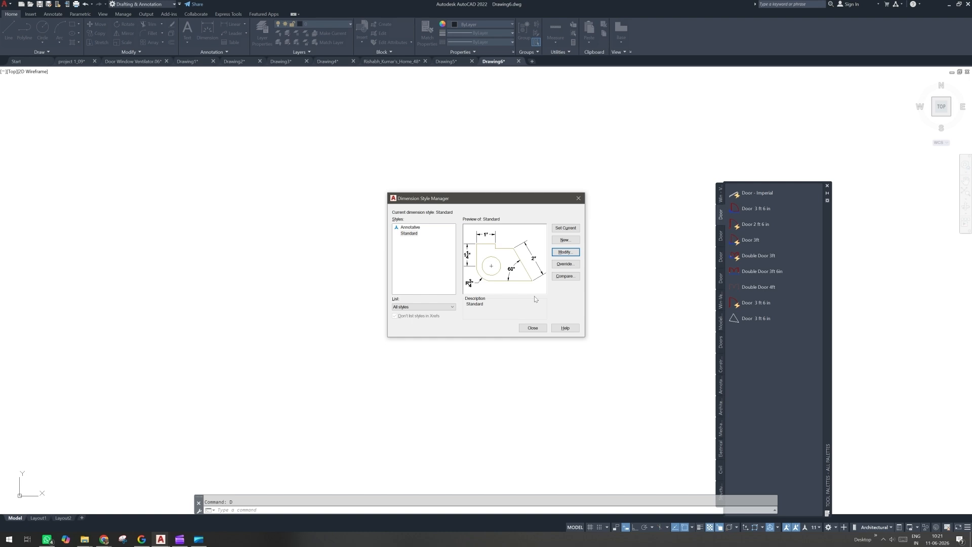
# Step: Set the Standard dimension style's overall scale to 10 and finish editing dimension styles
pyautogui.click(566, 254)
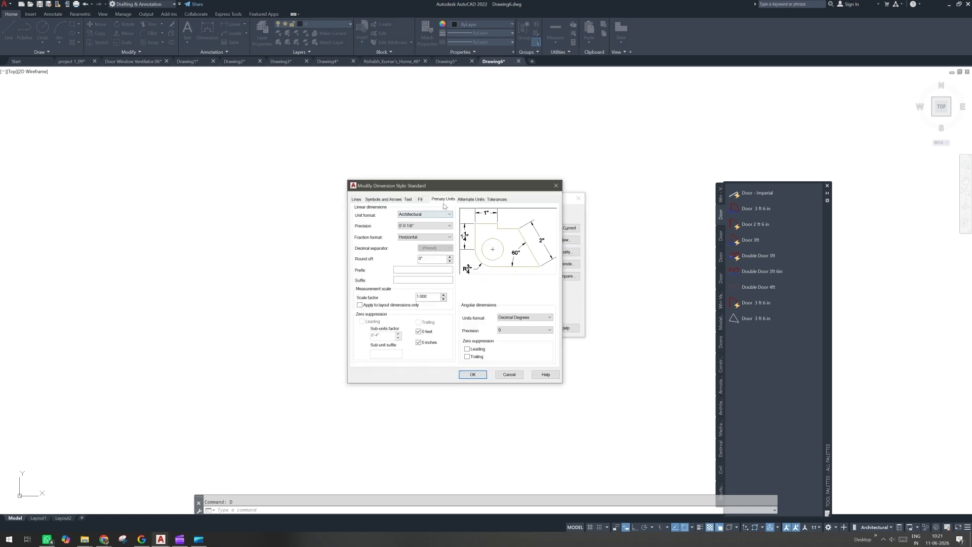
pyautogui.click(420, 199)
pyautogui.click(542, 305)
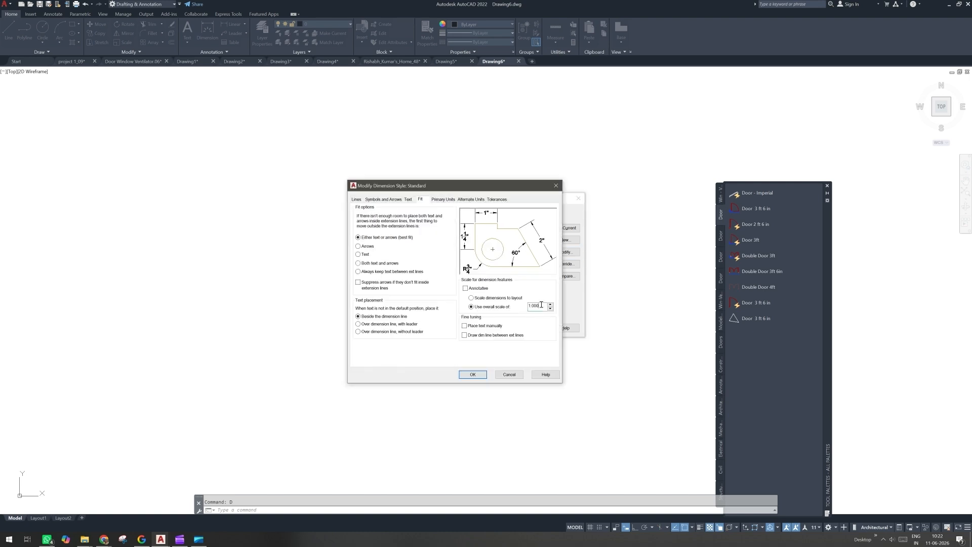
pyautogui.doubleClick(541, 305)
pyautogui.write('10')
pyautogui.press('Return')
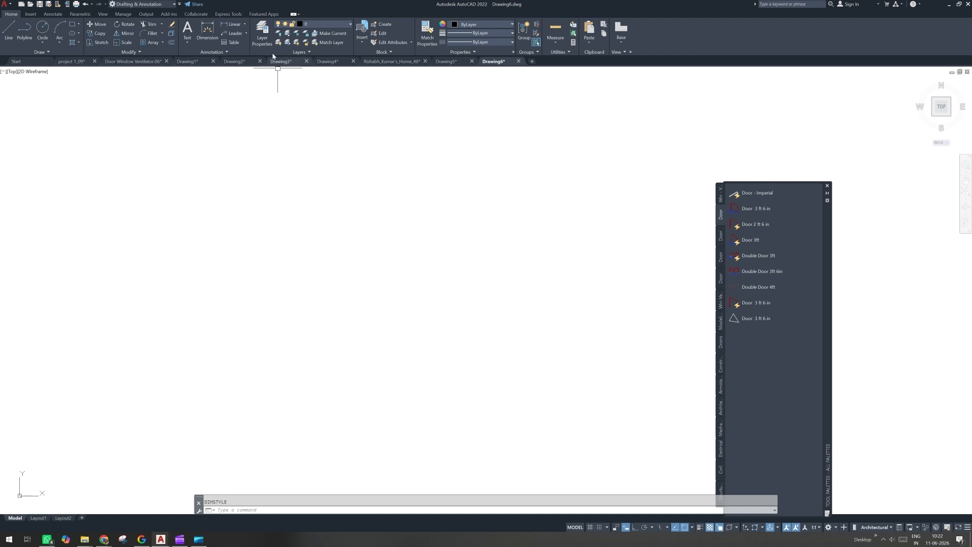
# Step: Open the layer properties manager over the drawing area and close the tool palettes
pyautogui.write('la')
pyautogui.press('Return')
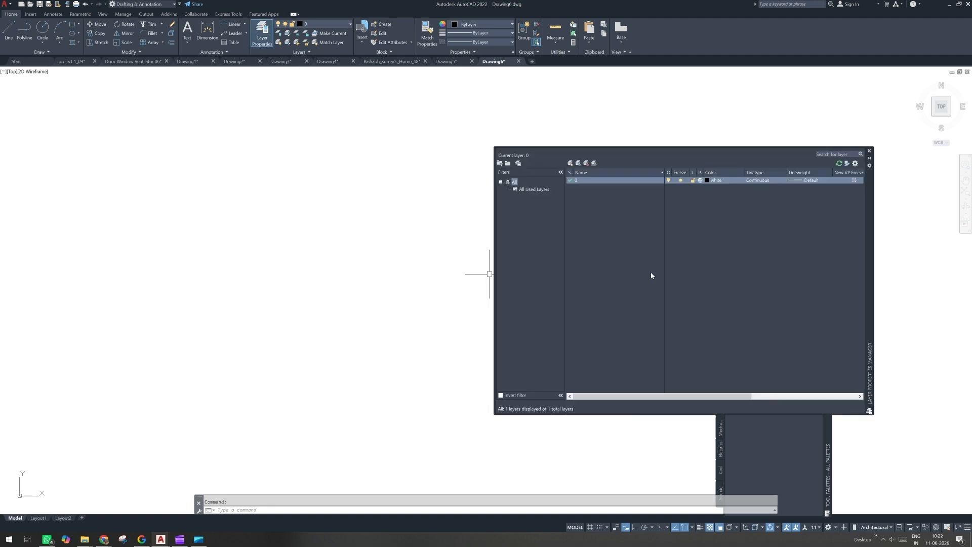
pyautogui.moveTo(871, 243); pyautogui.dragTo(655, 236)
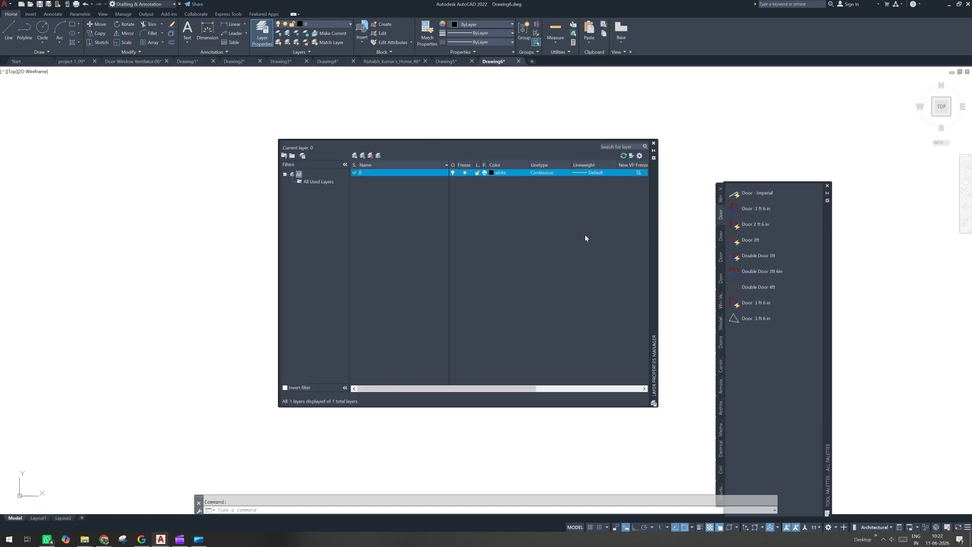
pyautogui.click(756, 224)
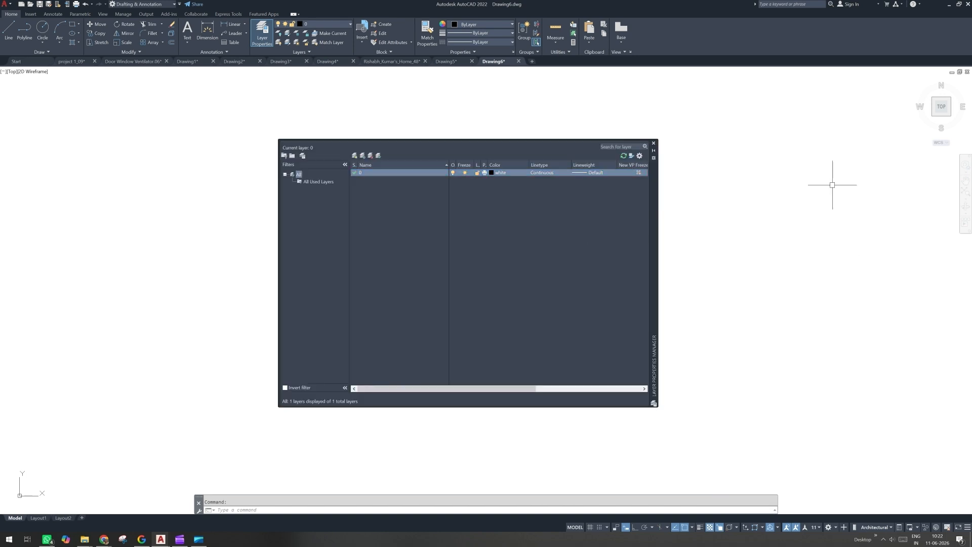
# Step: Create a new layer named Doors and assign it the brown index color 34
pyautogui.click(354, 156)
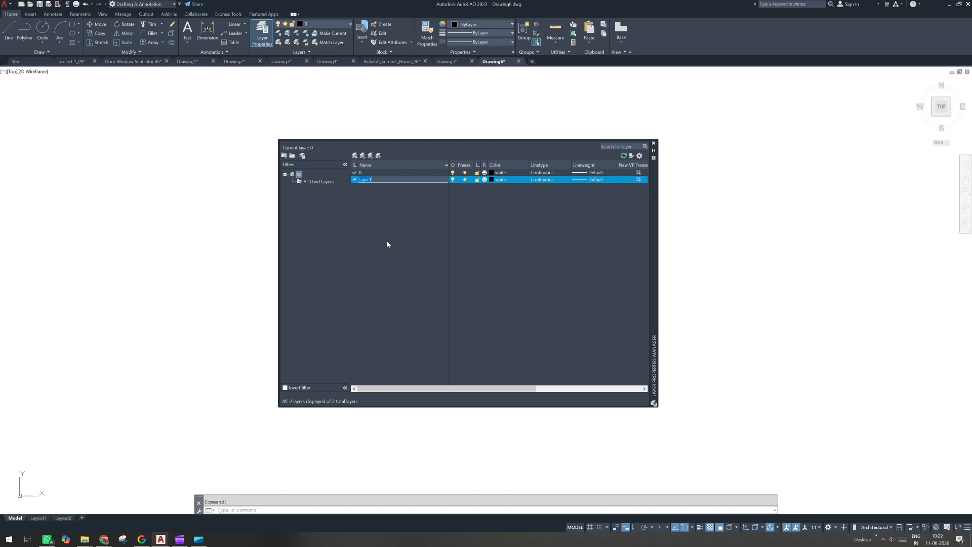
pyautogui.write('D')
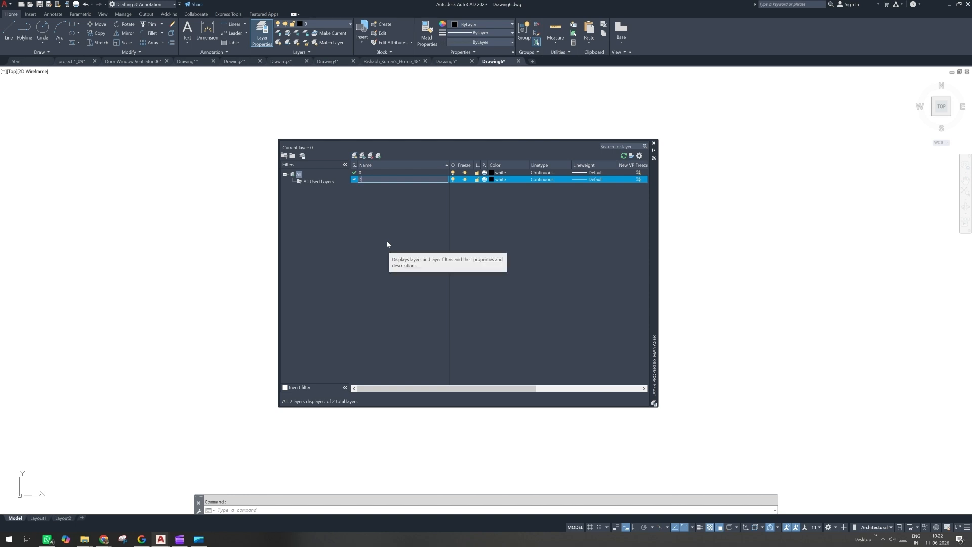
pyautogui.write('oors')
pyautogui.press('Return')
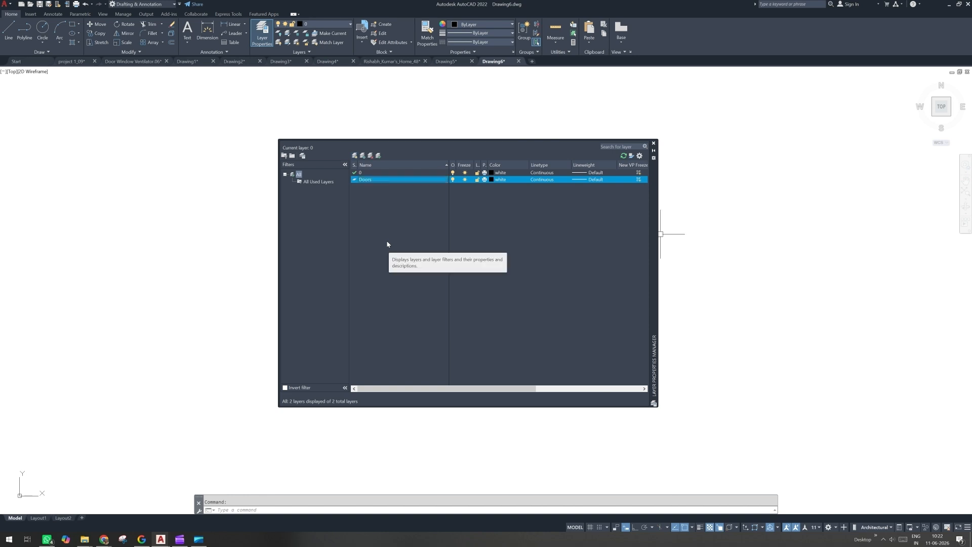
pyautogui.click(493, 180)
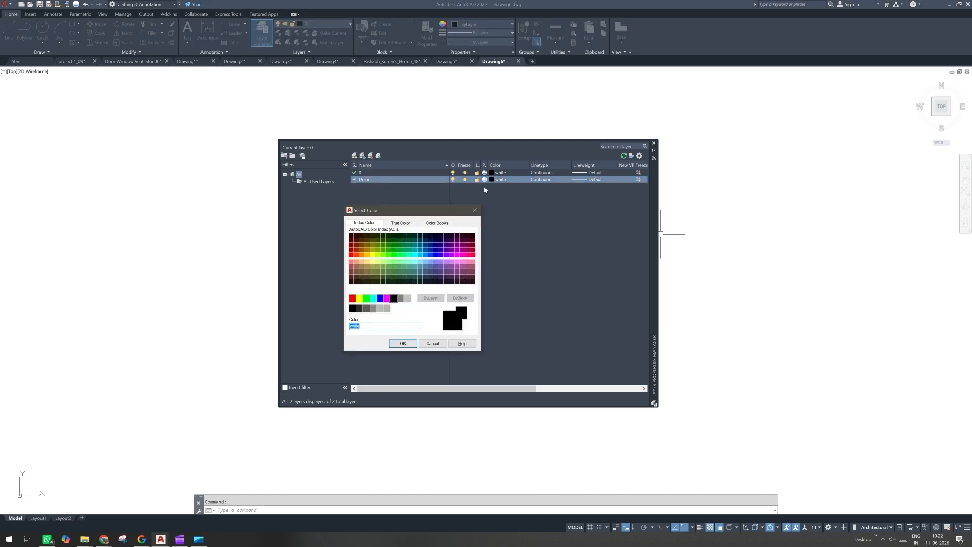
pyautogui.click(361, 245)
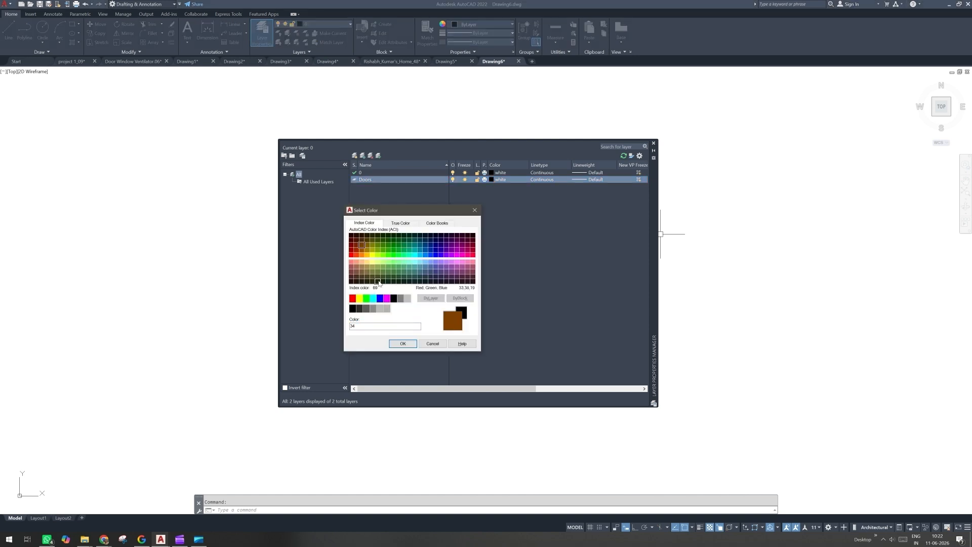
pyautogui.click(403, 344)
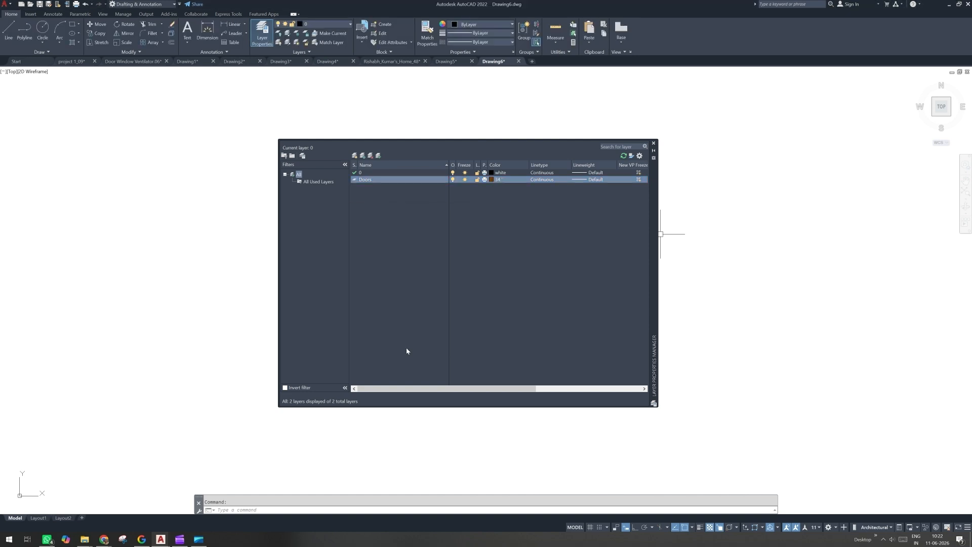
# Step: Create another new layer named Dimensions
pyautogui.click(355, 157)
pyautogui.write('D')
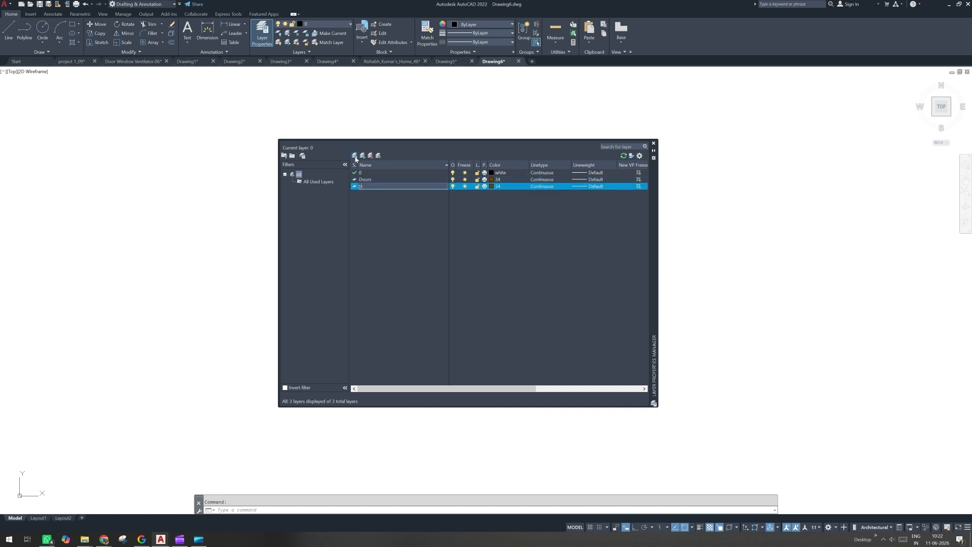
pyautogui.write('imensions')
pyautogui.press('Return')
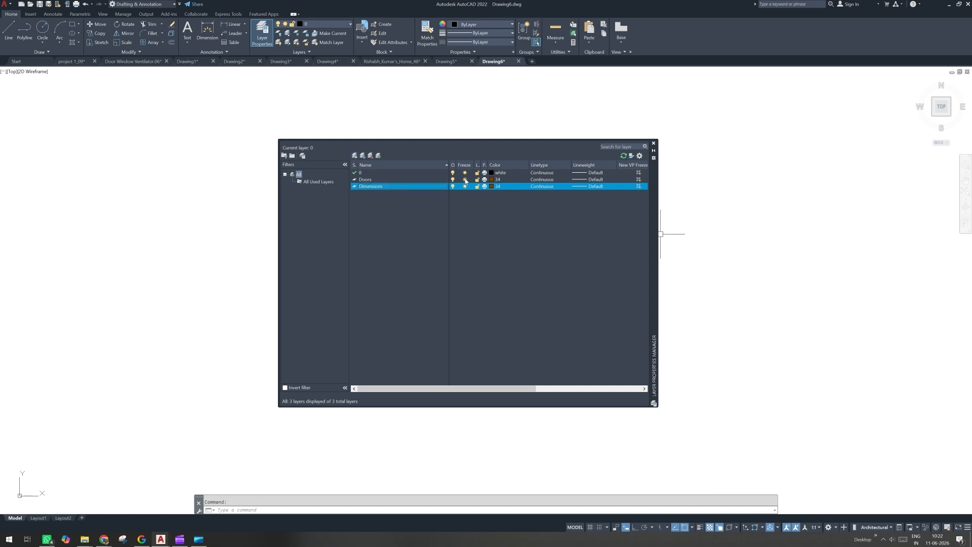
# Step: Assign the grey index color 252 to the Dimensions layer
pyautogui.click(493, 187)
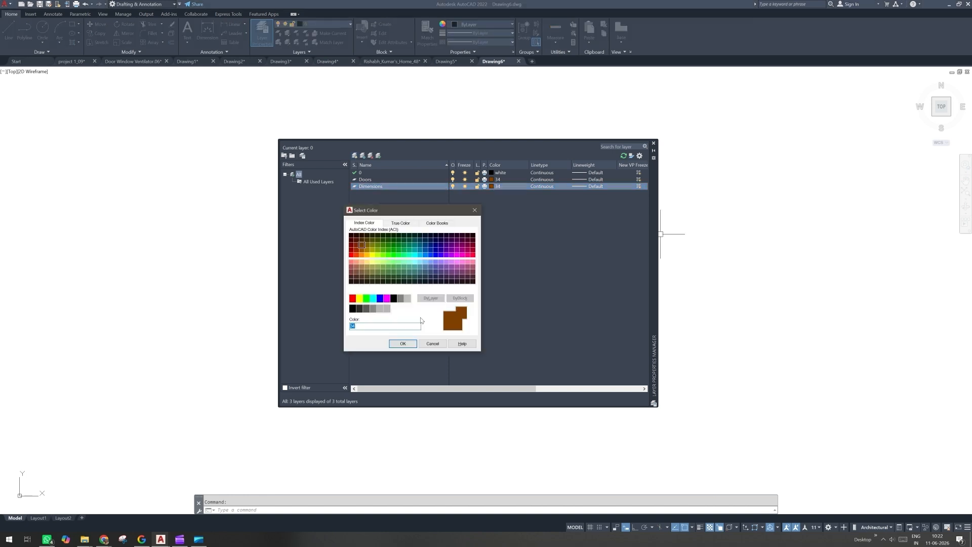
pyautogui.click(367, 308)
pyautogui.press('Return')
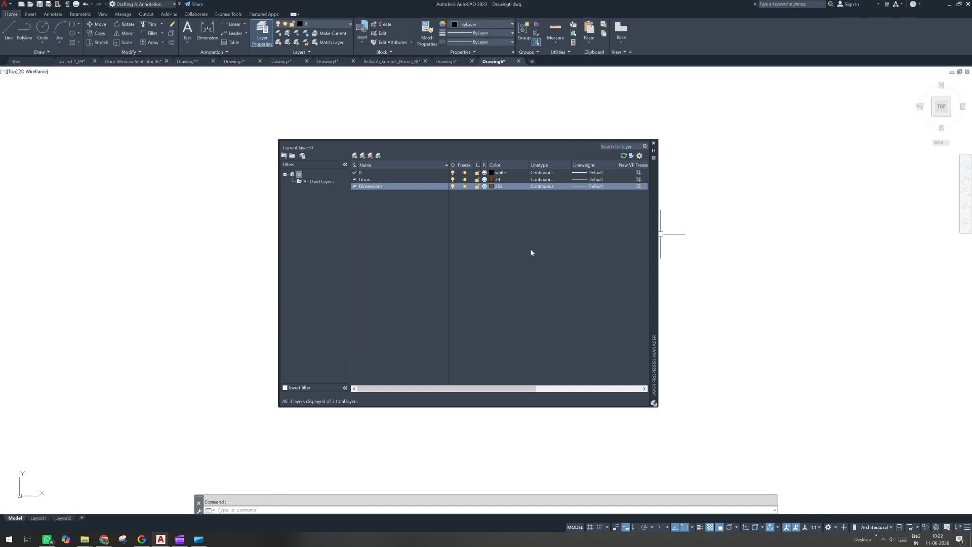
# Step: Set the Dimensions layer's color to red and close the layer properties manager
pyautogui.click(493, 187)
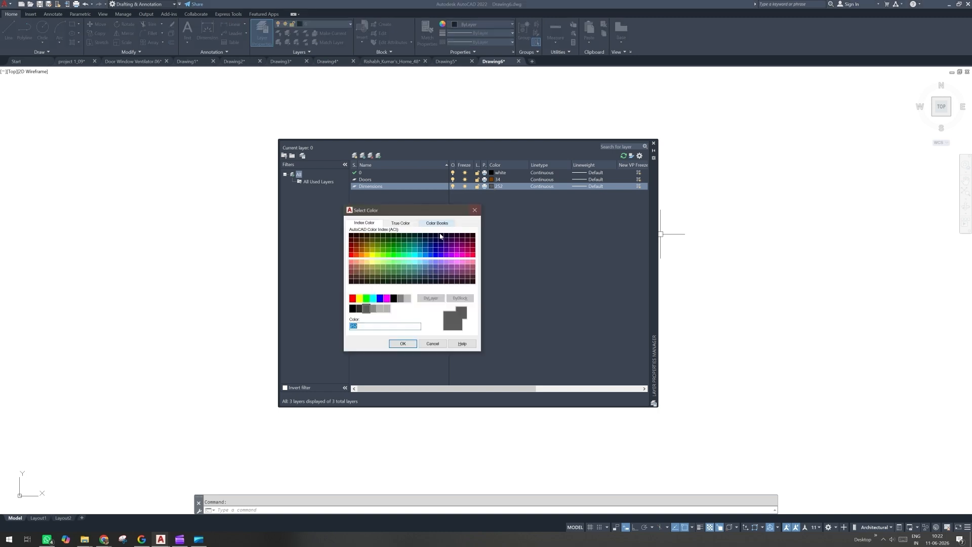
pyautogui.click(352, 298)
pyautogui.press('Return')
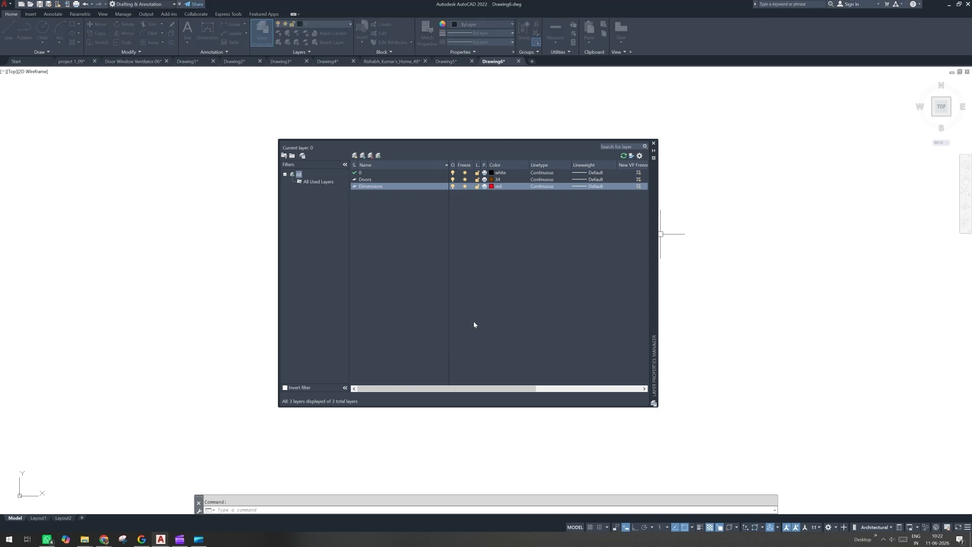
pyautogui.click(653, 143)
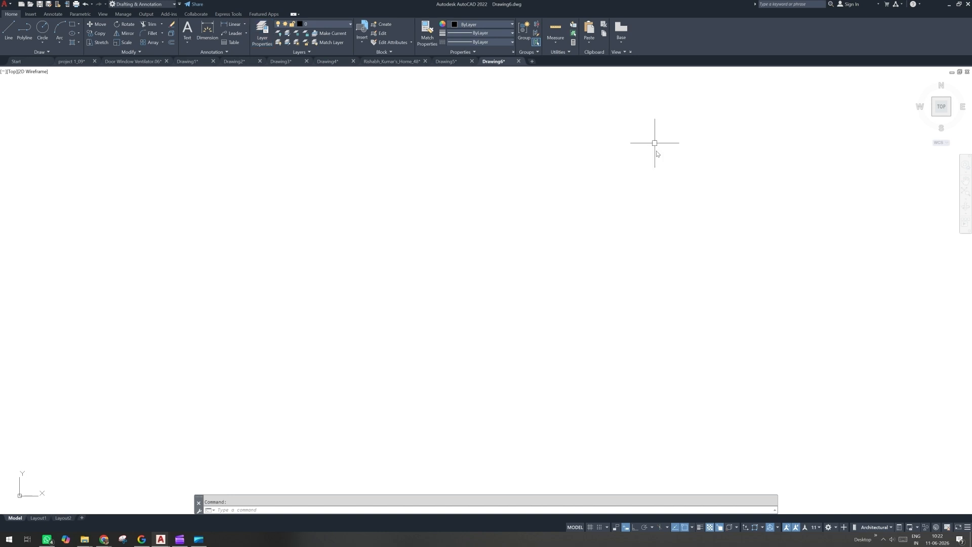
# Step: Make the Doors layer current and draw a horizontal 2'6" line with Ortho on as the door's base
pyautogui.click(326, 24)
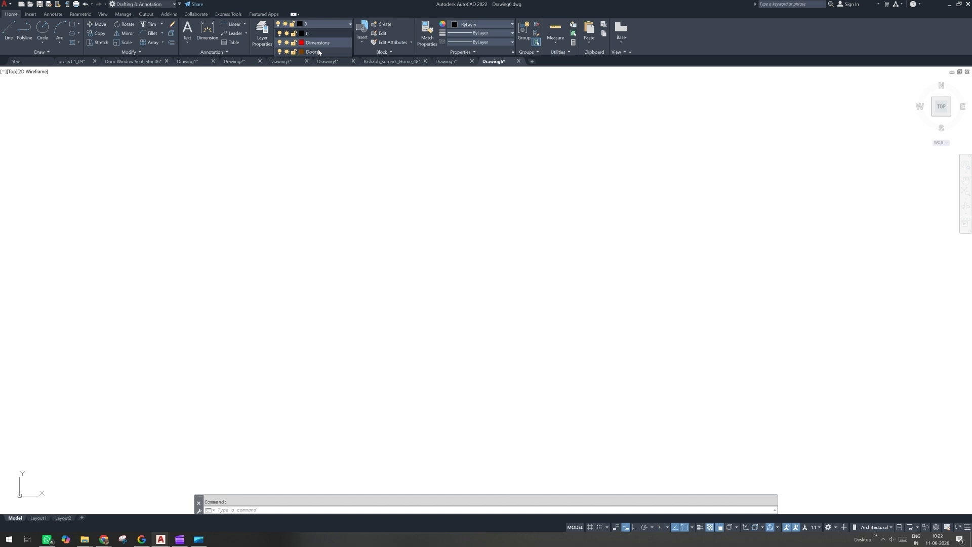
pyautogui.click(319, 52)
pyautogui.write('l')
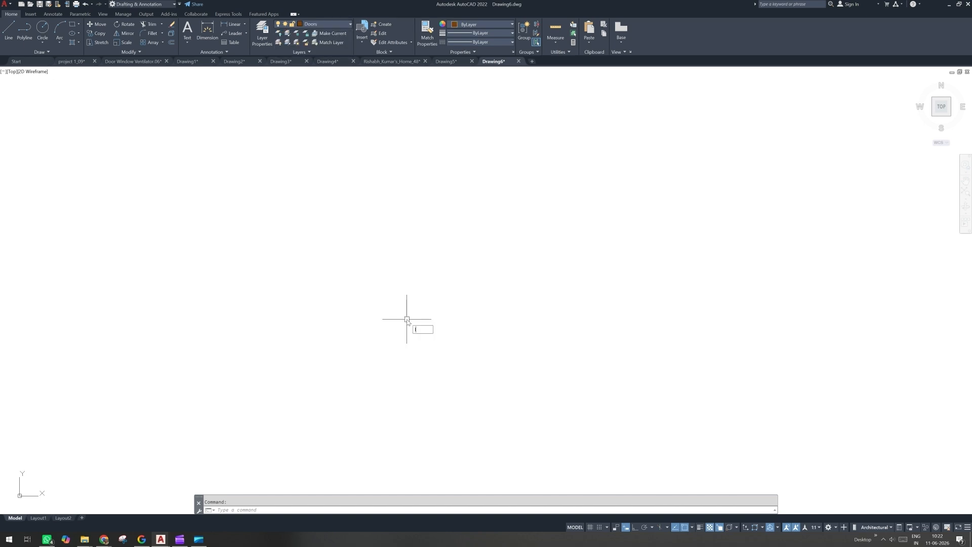
pyautogui.press('Return')
pyautogui.scroll(-3, 408, 322)
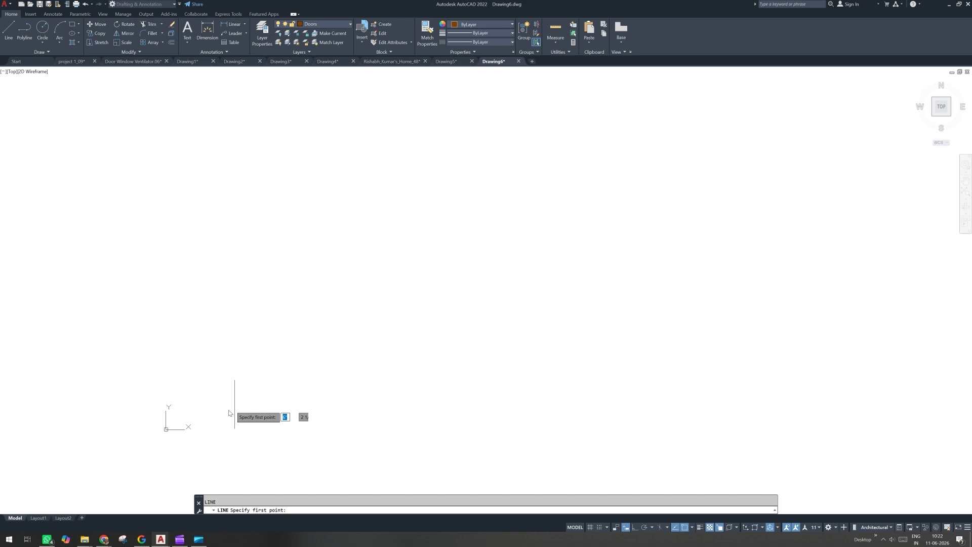
pyautogui.click(228, 388)
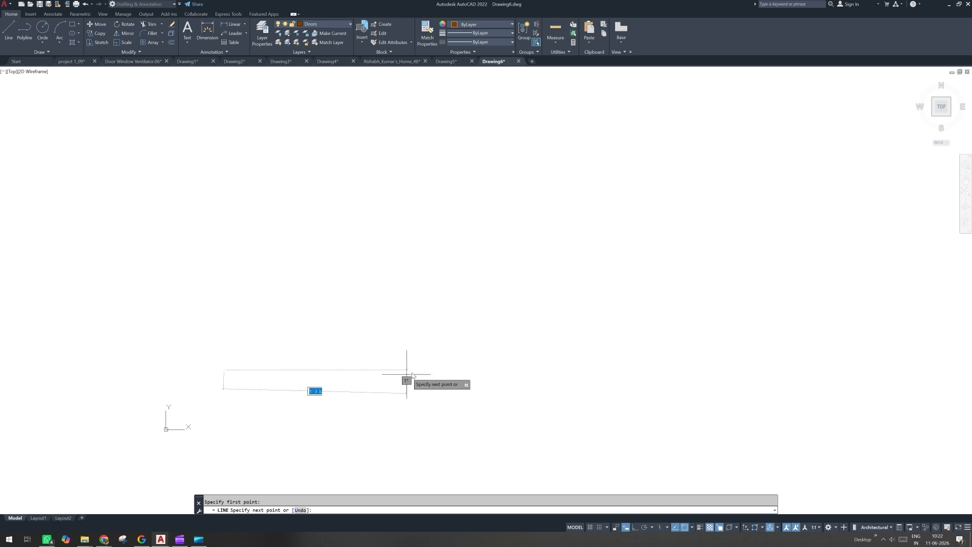
pyautogui.press('F8')
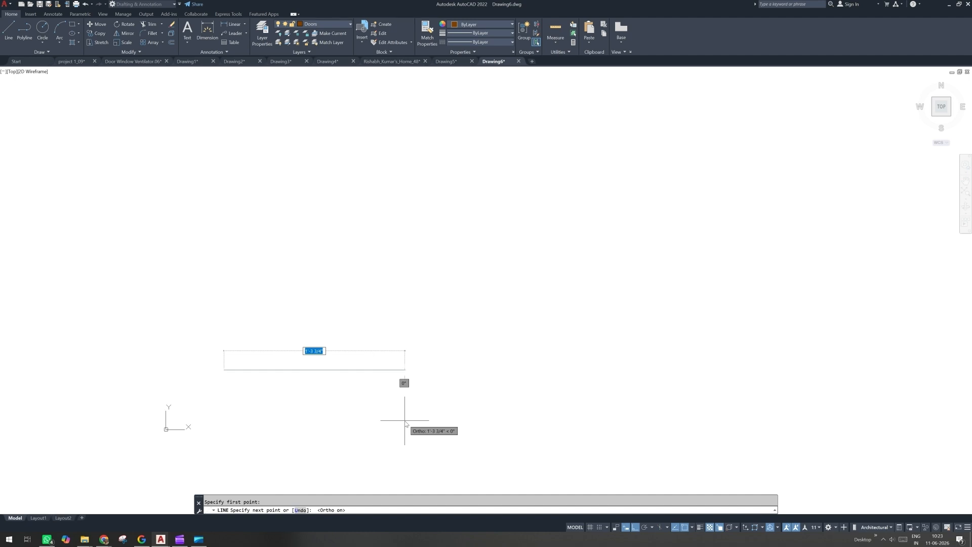
pyautogui.write("2'6")
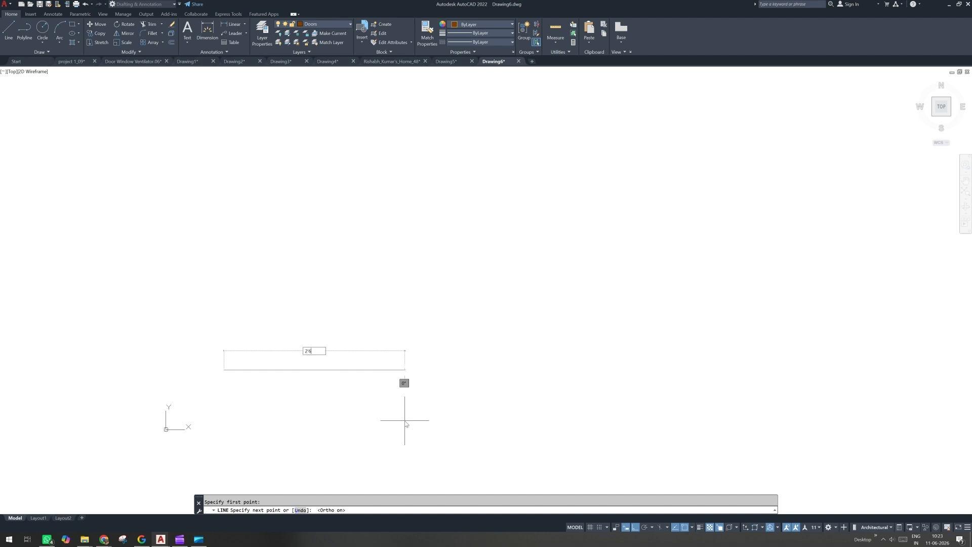
pyautogui.press('Return')
pyautogui.press('Return')
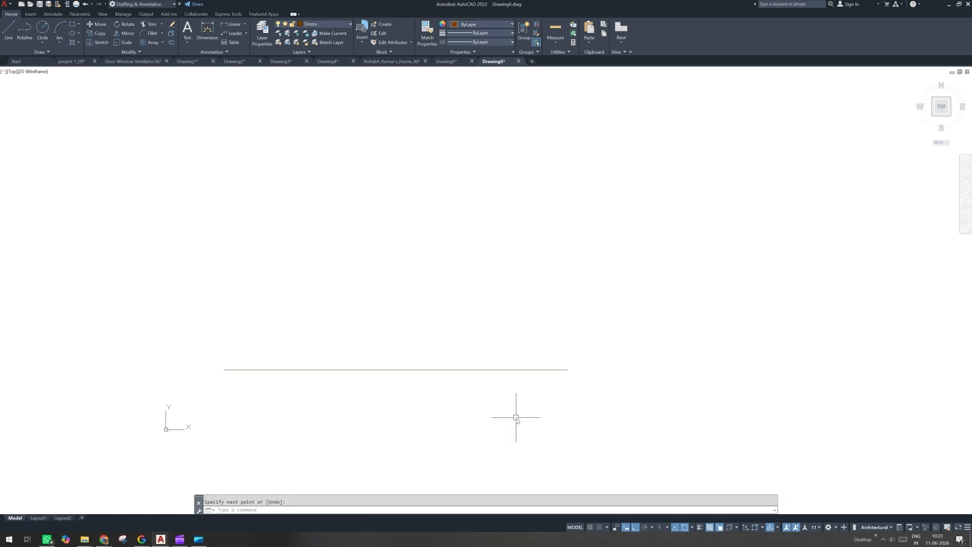
# Step: Draw a jamb rectangle 3" wide and 4" high with lines rising from the left end of the base line
pyautogui.scroll(-2, 263, 421)
pyautogui.scroll(2, 262, 421)
pyautogui.click(223, 317)
pyautogui.click(255, 337)
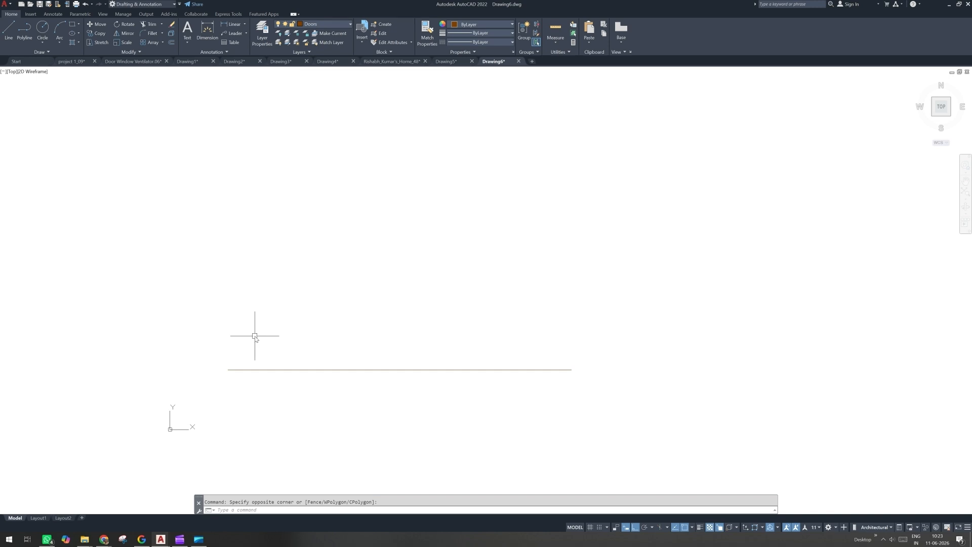
pyautogui.write('l')
pyautogui.press('Return')
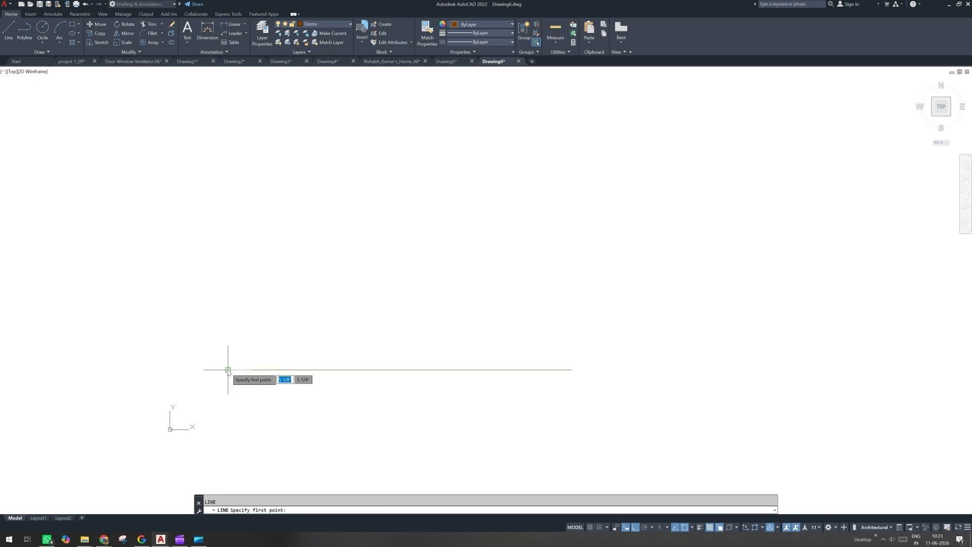
pyautogui.click(228, 369)
pyautogui.write('4')
pyautogui.press('Return')
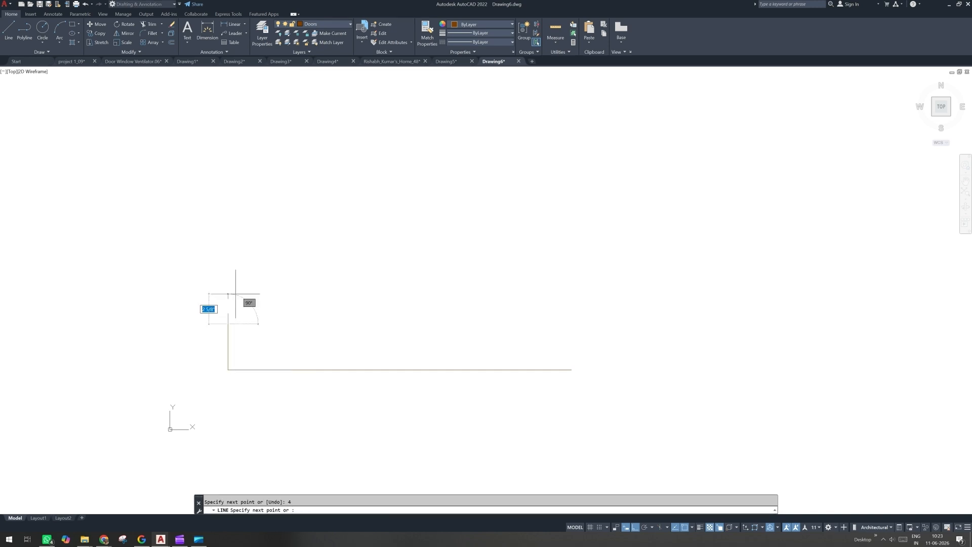
pyautogui.write('3')
pyautogui.press('Return')
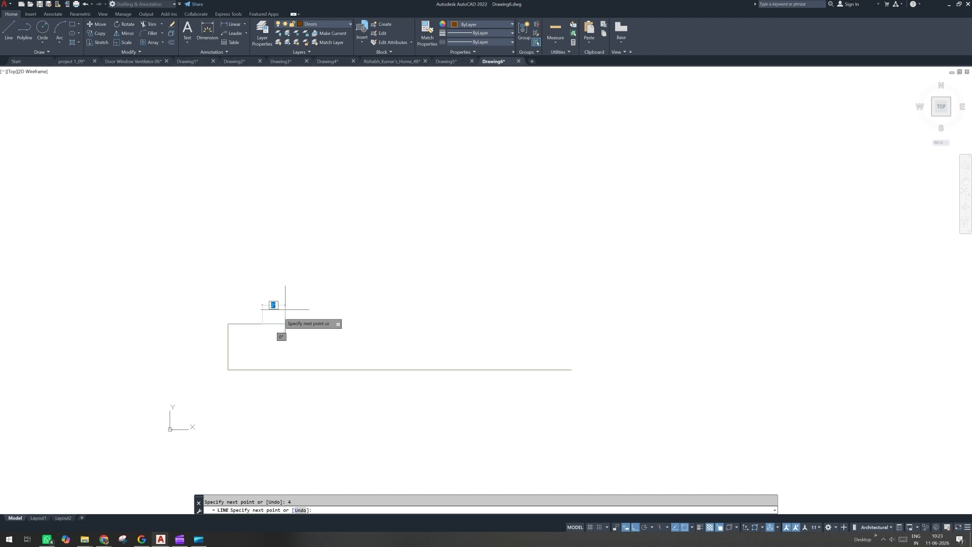
pyautogui.click(262, 371)
pyautogui.press('Return')
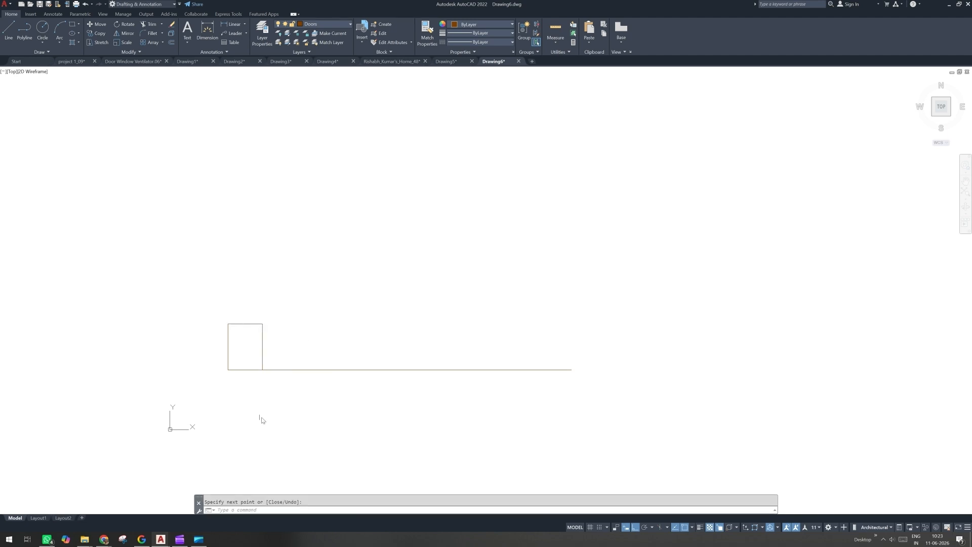
# Step: Draw a rebate outline 0.5" wide and 1" deep in the upper right corner of the jamb with the Line command
pyautogui.scroll(2, 269, 337)
pyautogui.click(248, 312)
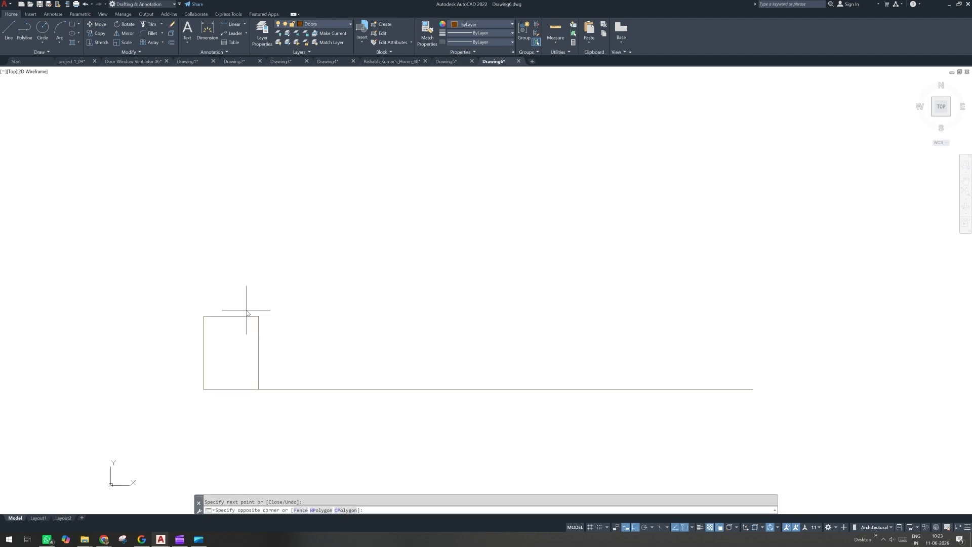
pyautogui.click(254, 293)
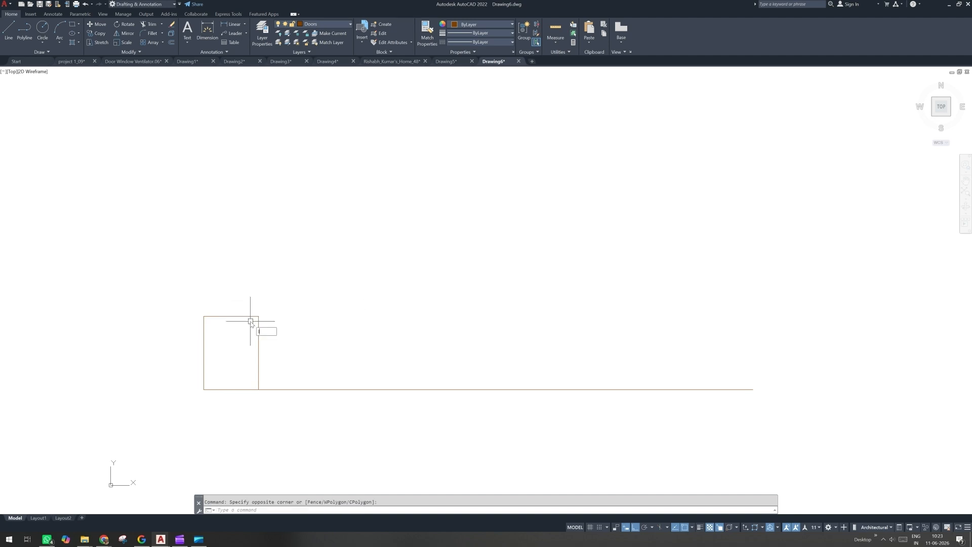
pyautogui.write('l')
pyautogui.press('Return')
pyautogui.click(255, 322)
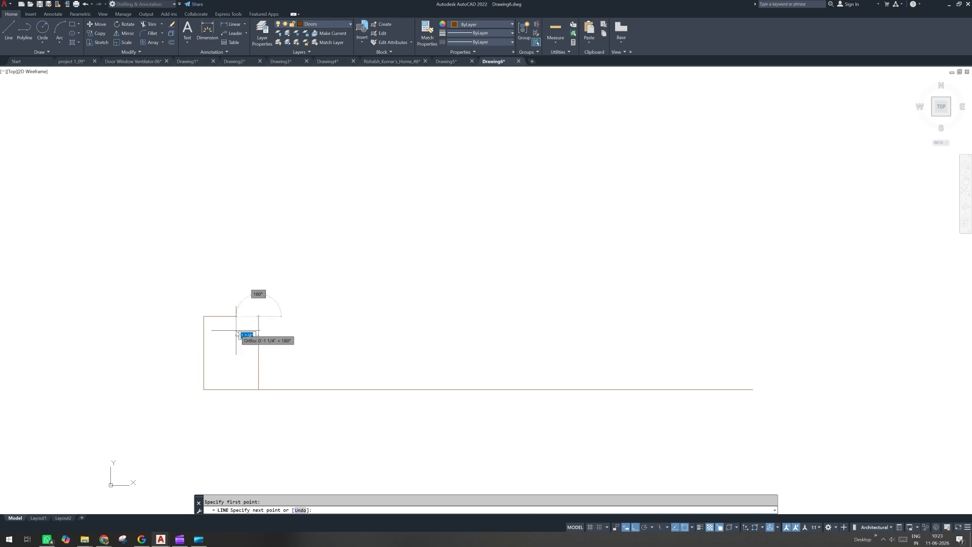
pyautogui.write('5')
pyautogui.press('Return')
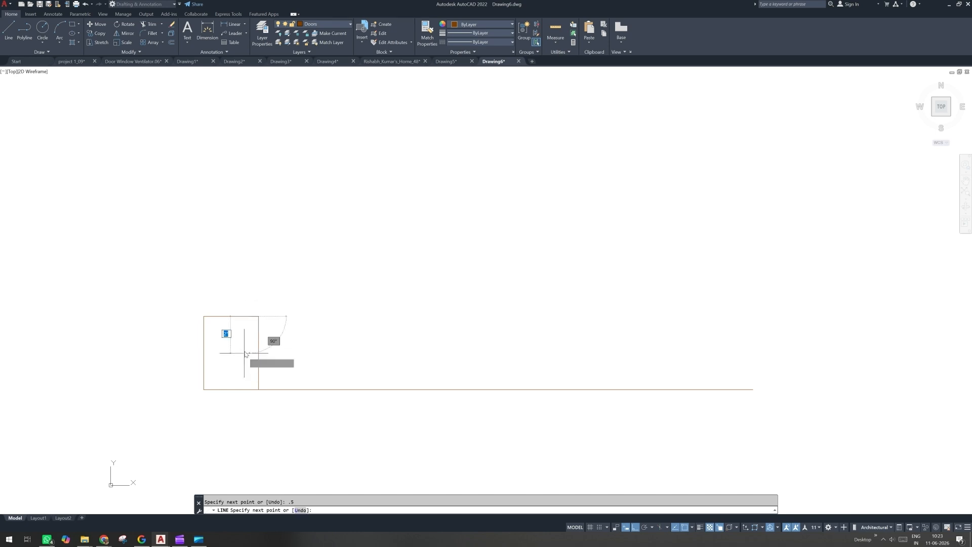
pyautogui.write('1')
pyautogui.press('Return')
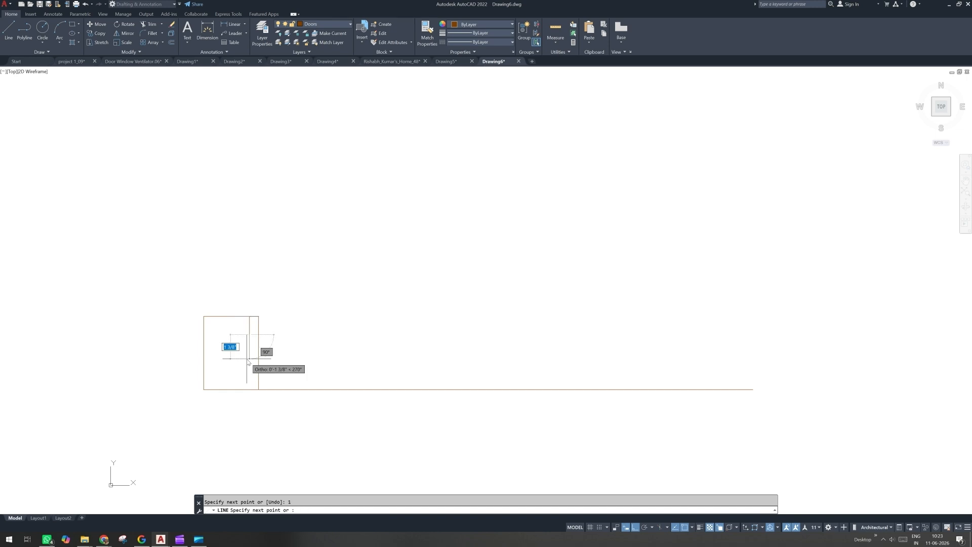
pyautogui.click(258, 334)
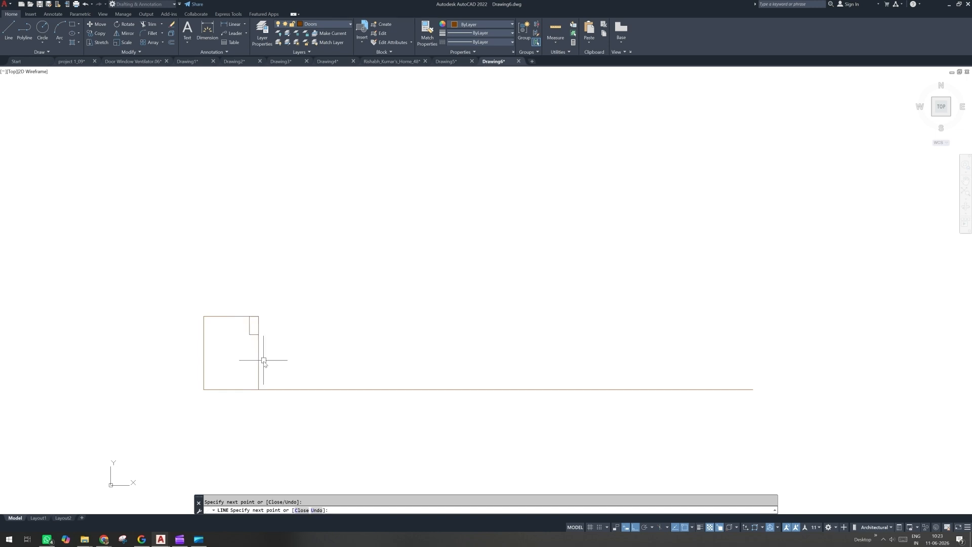
# Step: Trim the jamb's outer corner edges outside the rebate lines to leave a stepped profile
pyautogui.write('1r')
pyautogui.press('Return')
pyautogui.scroll(2, 259, 315)
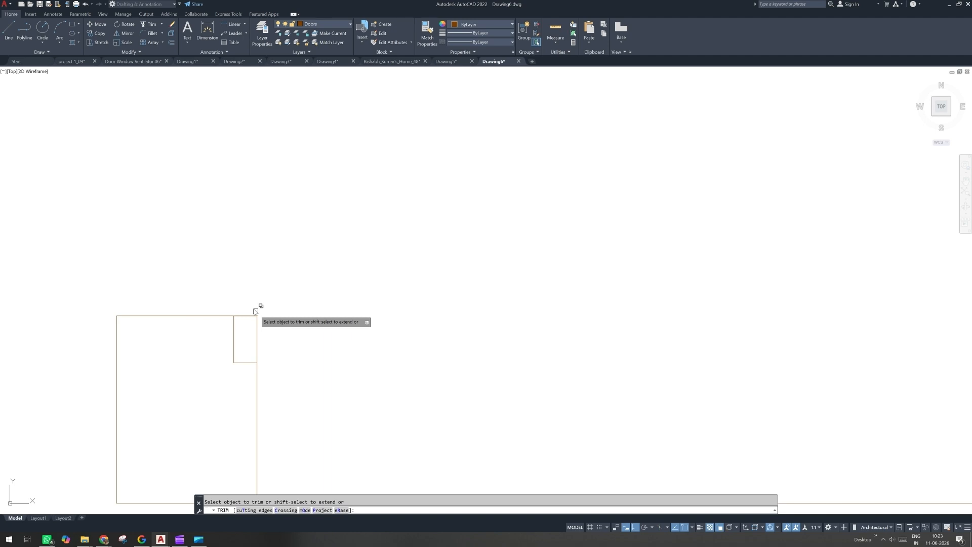
pyautogui.click(256, 312)
pyautogui.scroll(-2, 280, 307)
pyautogui.press('Escape')
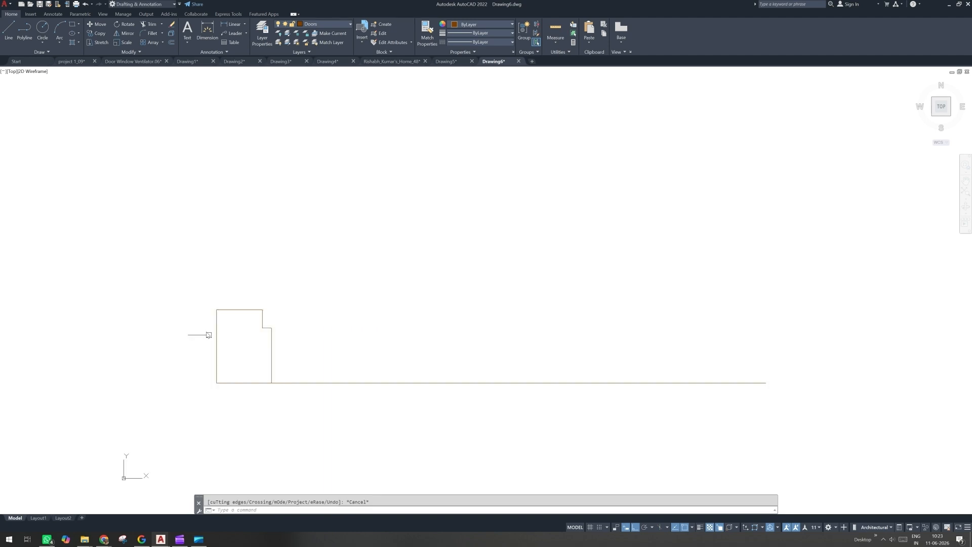
# Step: Mirror the stepped jamb profile about a vertical axis through the base line's midpoint, keeping the original
pyautogui.click(182, 281)
pyautogui.click(317, 438)
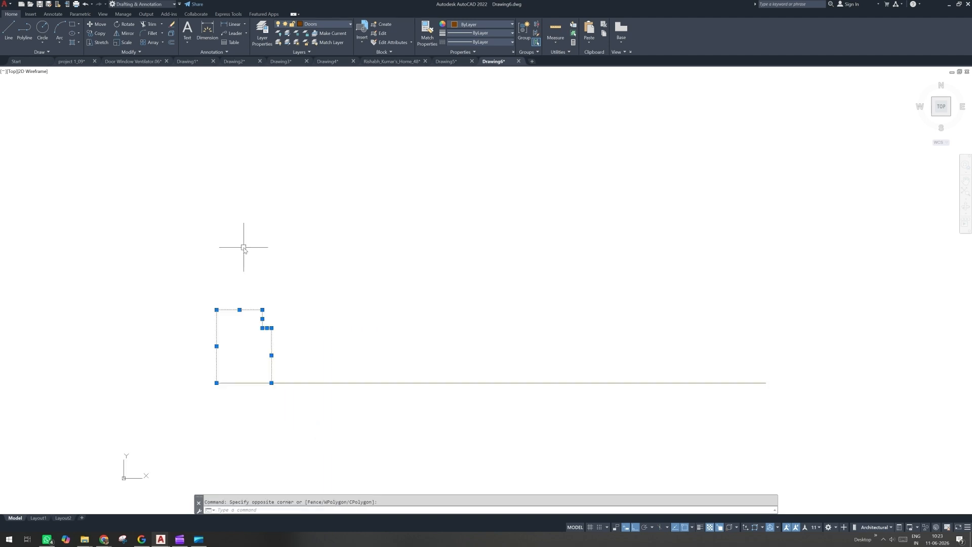
pyautogui.write('mi')
pyautogui.press('Return')
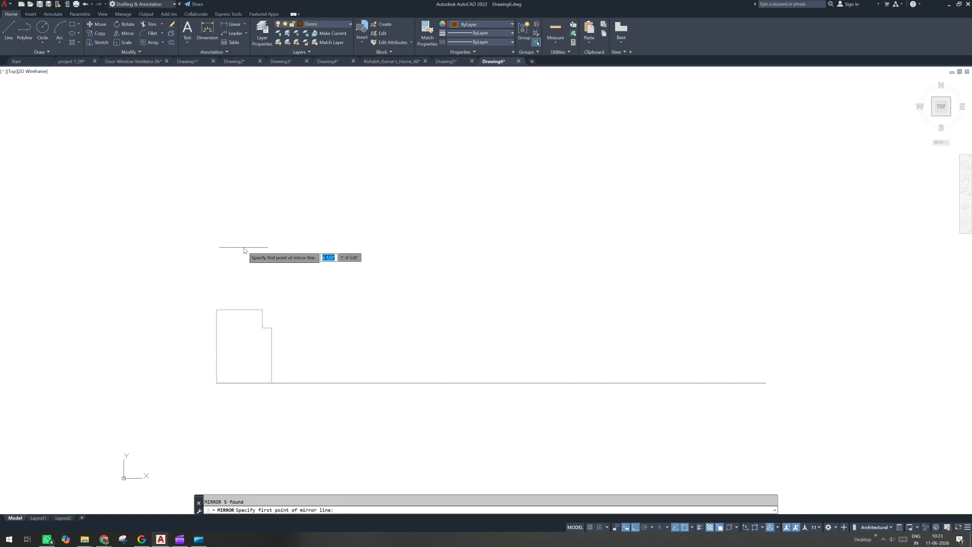
pyautogui.click(493, 386)
pyautogui.click(494, 238)
pyautogui.press('Return')
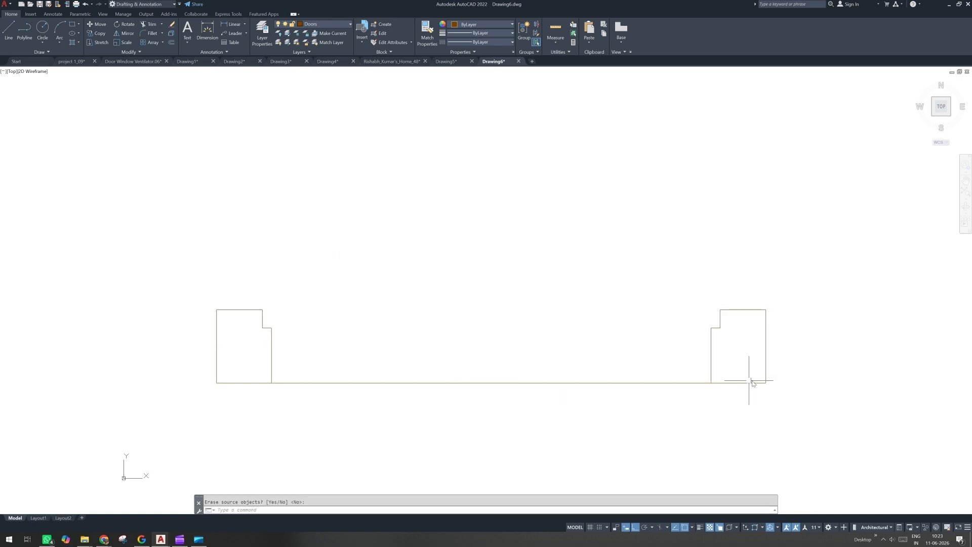
pyautogui.moveTo(683, 370); pyautogui.dragTo(569, 361, button='middle')
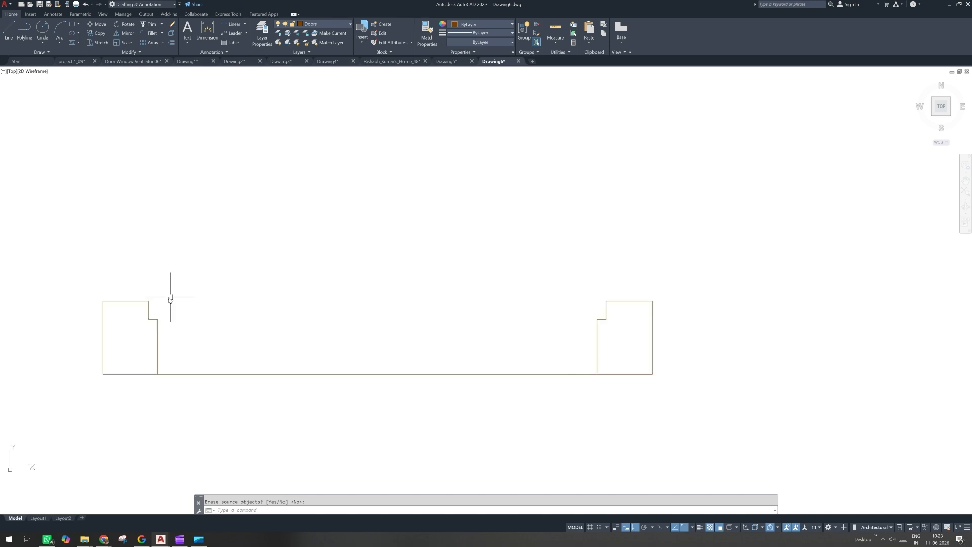
pyautogui.scroll(4, 153, 299)
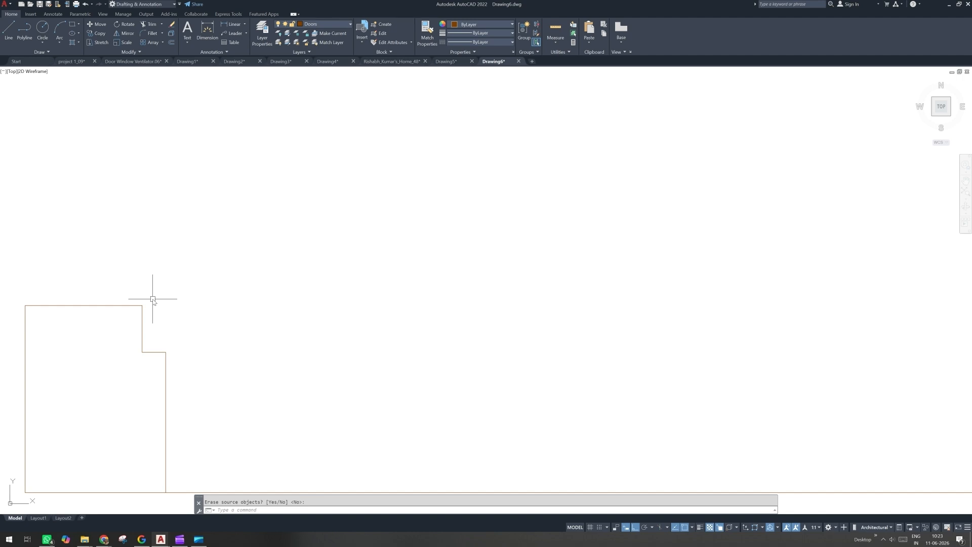
pyautogui.scroll(-3, 153, 300)
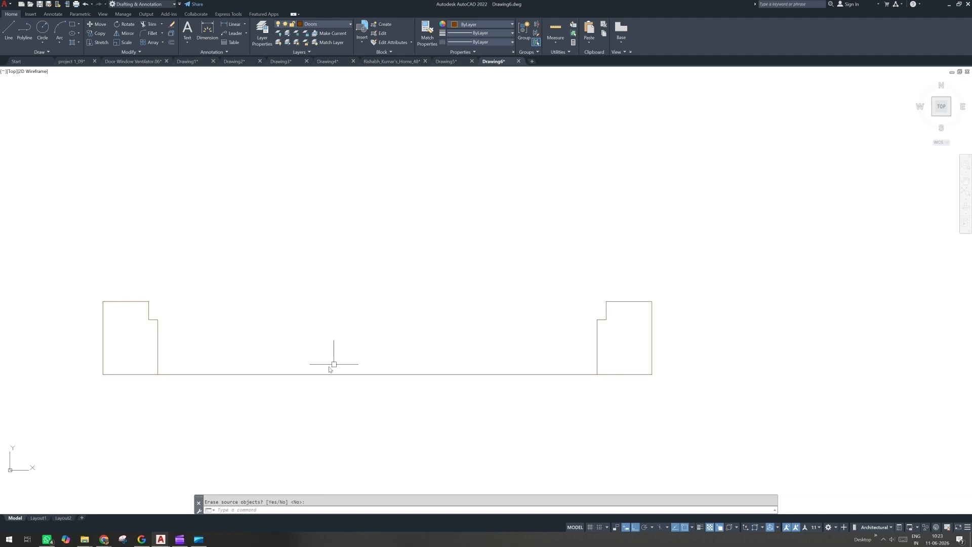
pyautogui.moveTo(155, 405); pyautogui.dragTo(212, 393, button='middle')
pyautogui.scroll(-2, 211, 393)
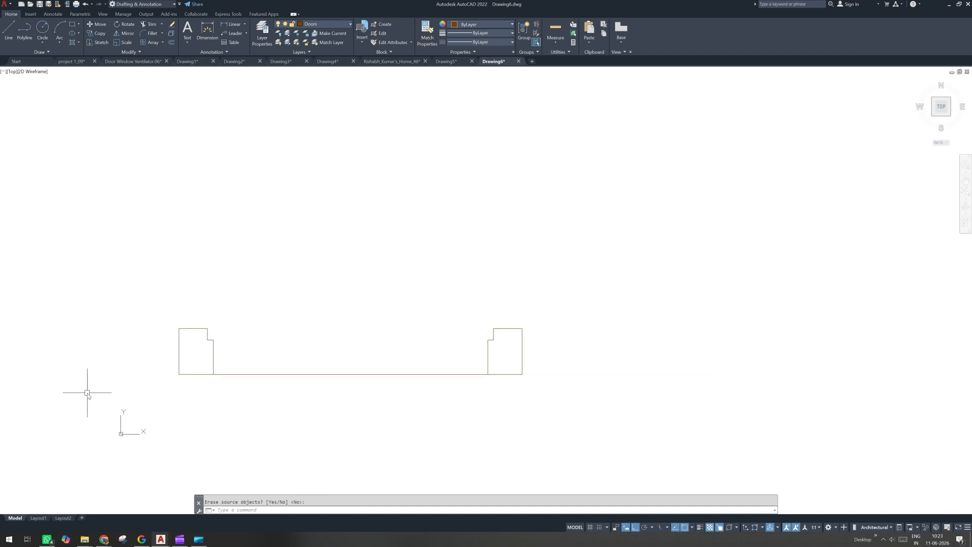
pyautogui.click(87, 393)
pyautogui.click(167, 454)
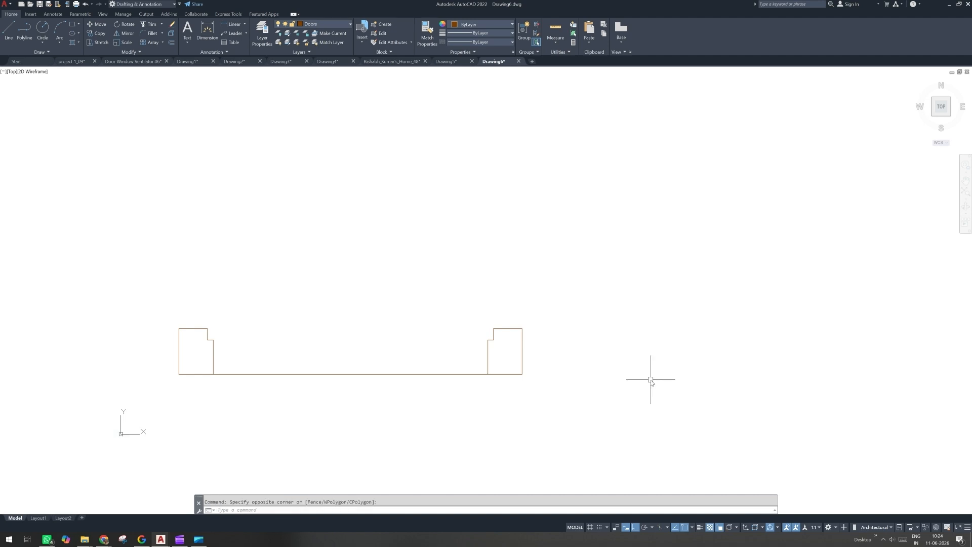
pyautogui.scroll(-4, 295, 392)
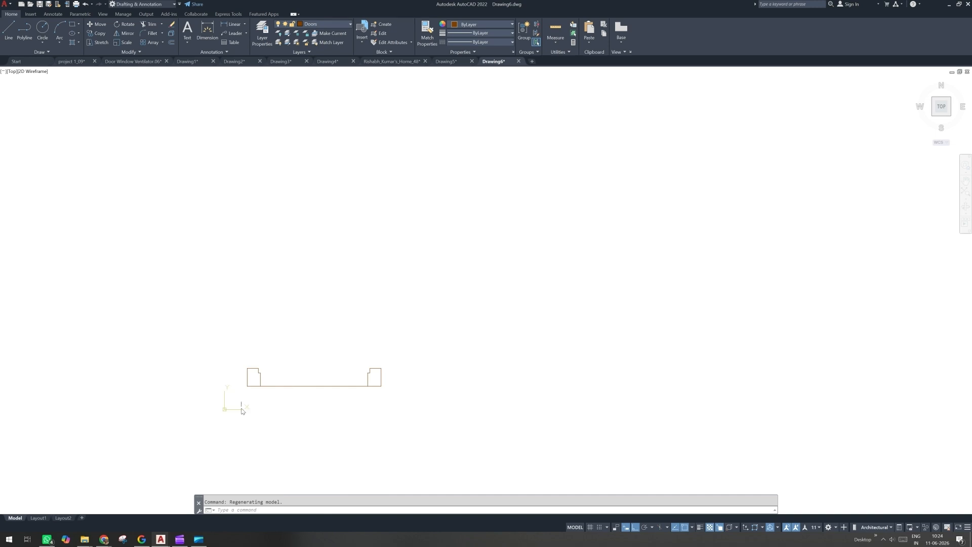
pyautogui.click(240, 348)
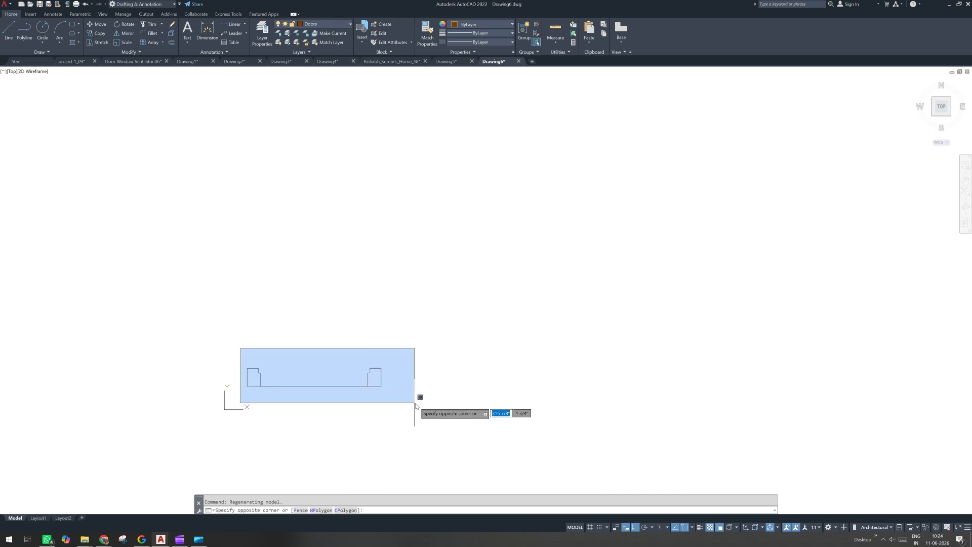
pyautogui.click(416, 404)
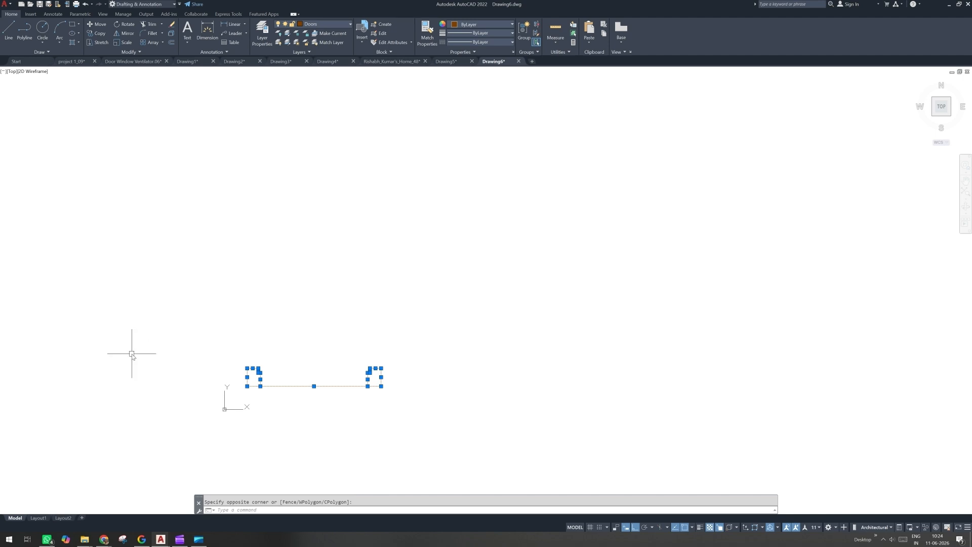
pyautogui.press('Escape')
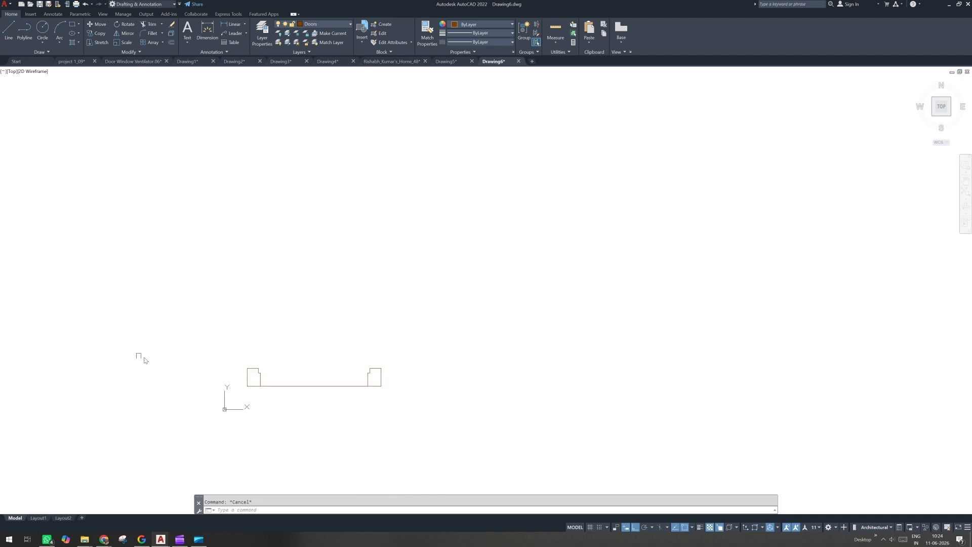
# Step: Launch 3ds Max while keeping the door frame drawing in view
pyautogui.press('super')
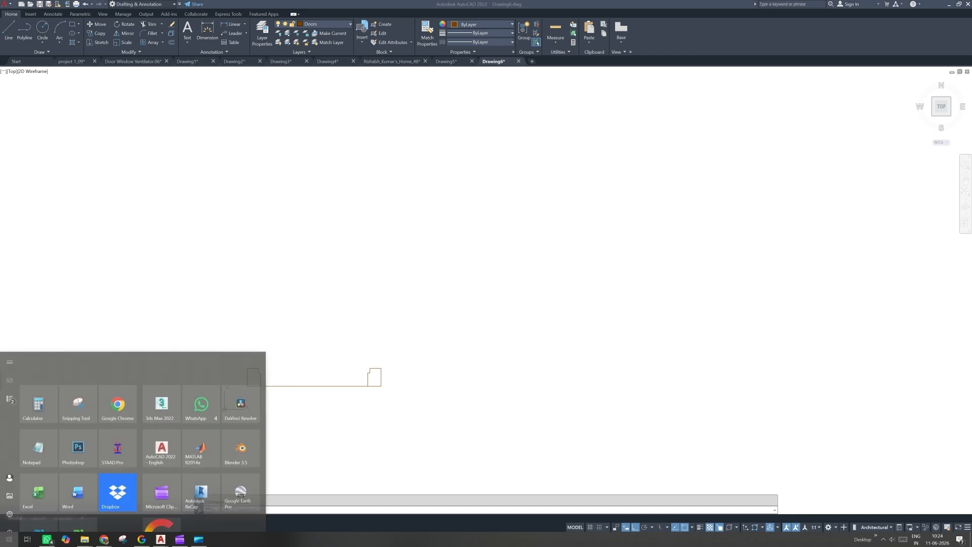
pyautogui.click(156, 391)
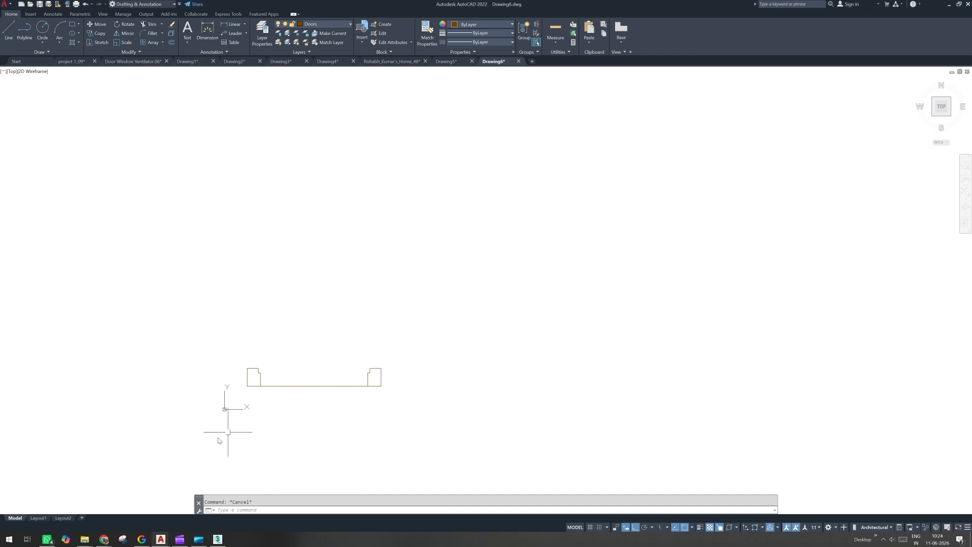
pyautogui.scroll(2, 279, 382)
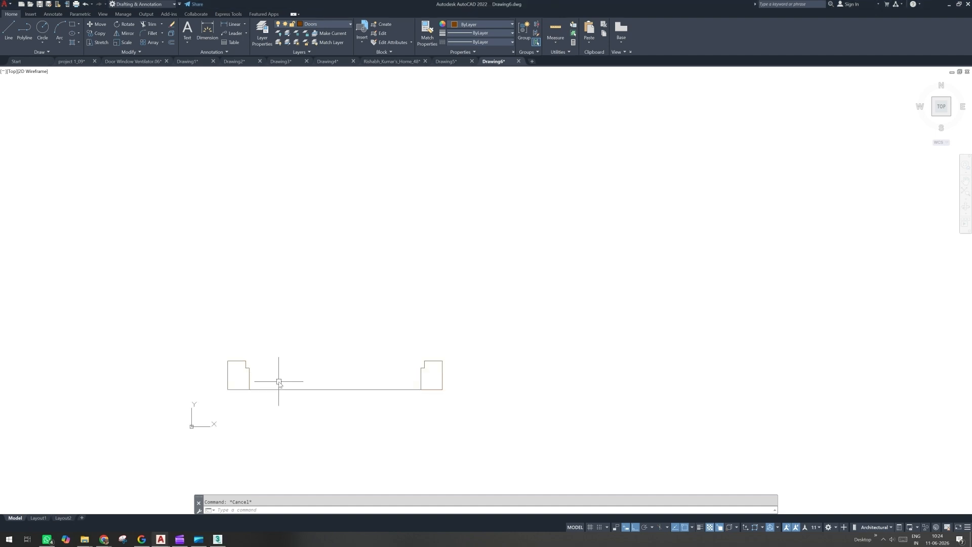
# Step: Try to draw a 200' rectangle starting from the origin 0,0, and erase the result
pyautogui.moveTo(279, 382); pyautogui.dragTo(260, 366, button='middle')
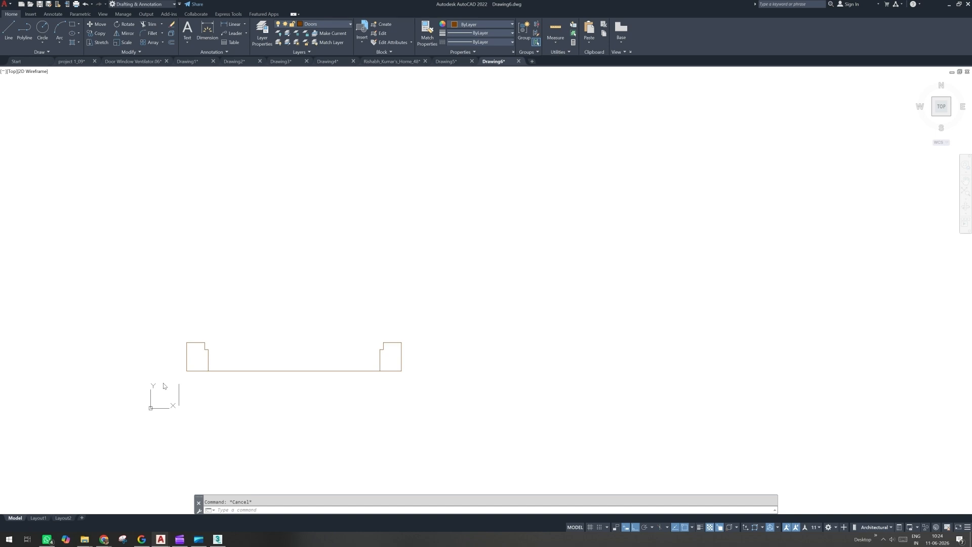
pyautogui.click(151, 407)
pyautogui.press('Return')
pyautogui.press('Return')
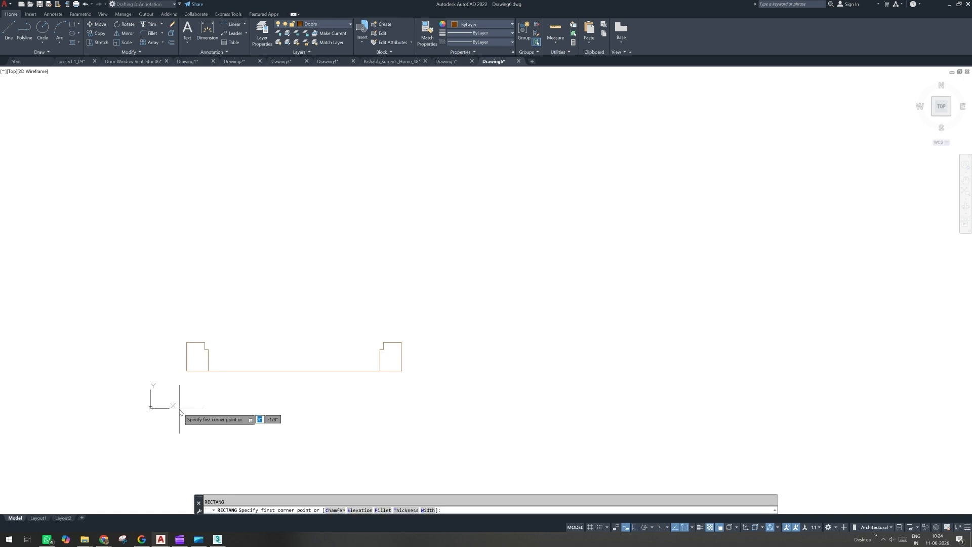
pyautogui.write('0,0')
pyautogui.press('Return')
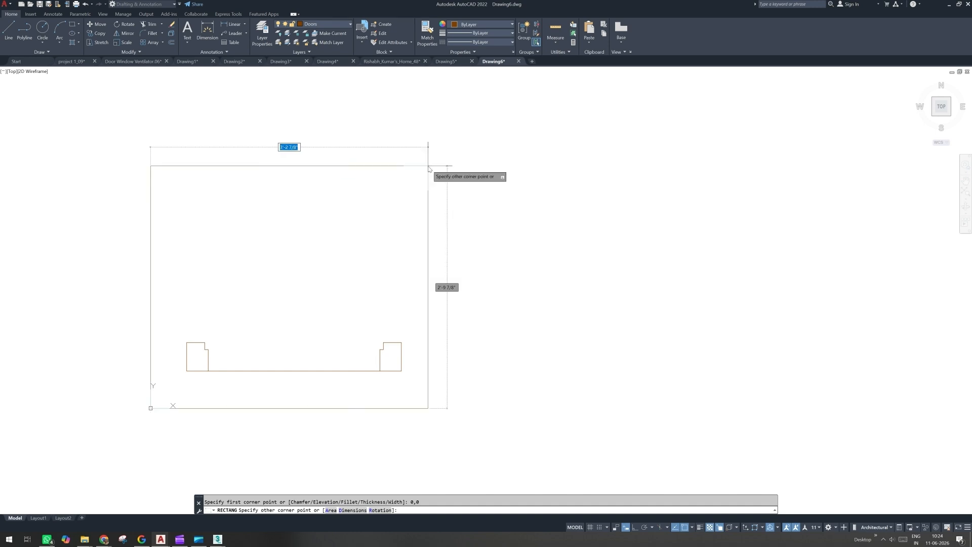
pyautogui.write('200')
pyautogui.press('Tab')
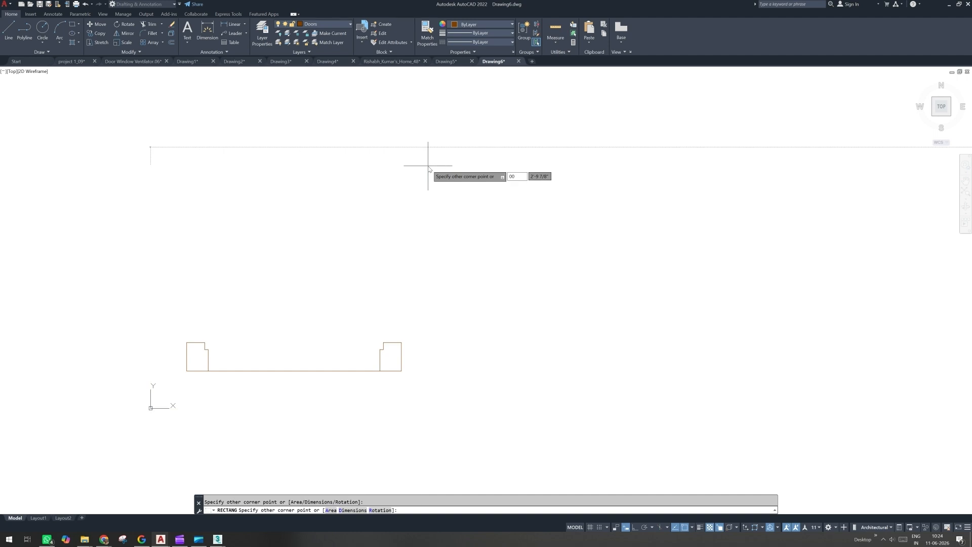
pyautogui.press('BackSpace')
pyautogui.press('BackSpace')
pyautogui.write("200'")
pyautogui.press('Return')
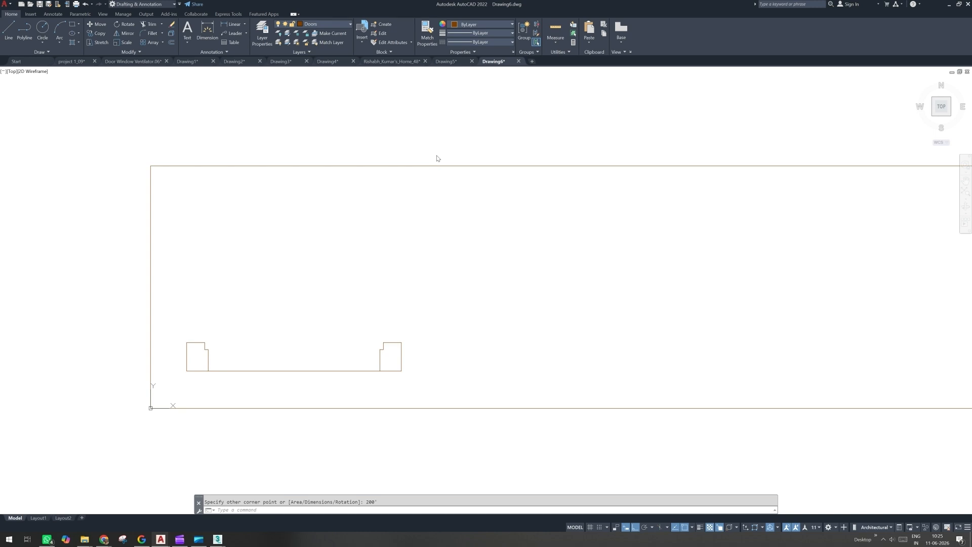
pyautogui.click(436, 165)
pyautogui.press('Delete')
# Step: Draw a rectangle from the origin 0,0 with a length and width of 200' around the door frame
pyautogui.write('re')
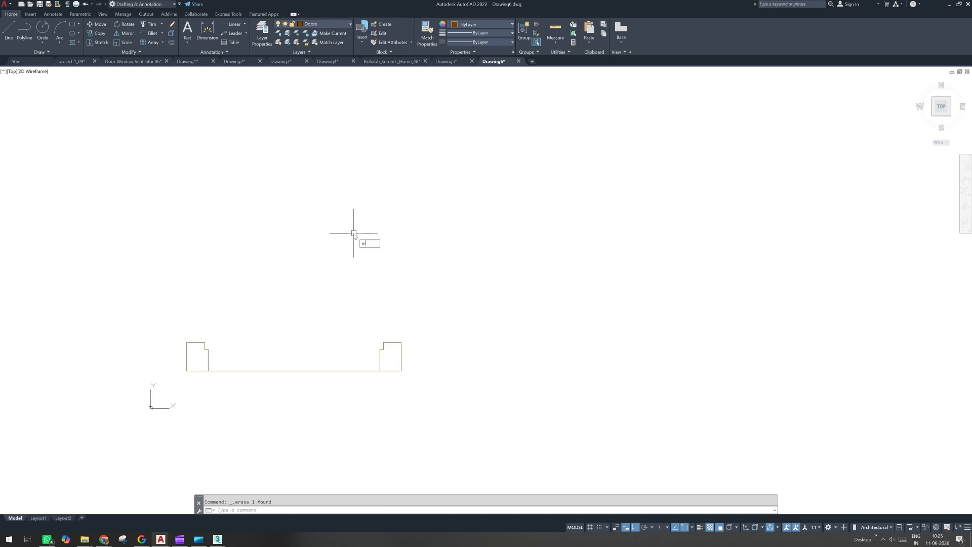
pyautogui.write('c')
pyautogui.press('Return')
pyautogui.write('0')
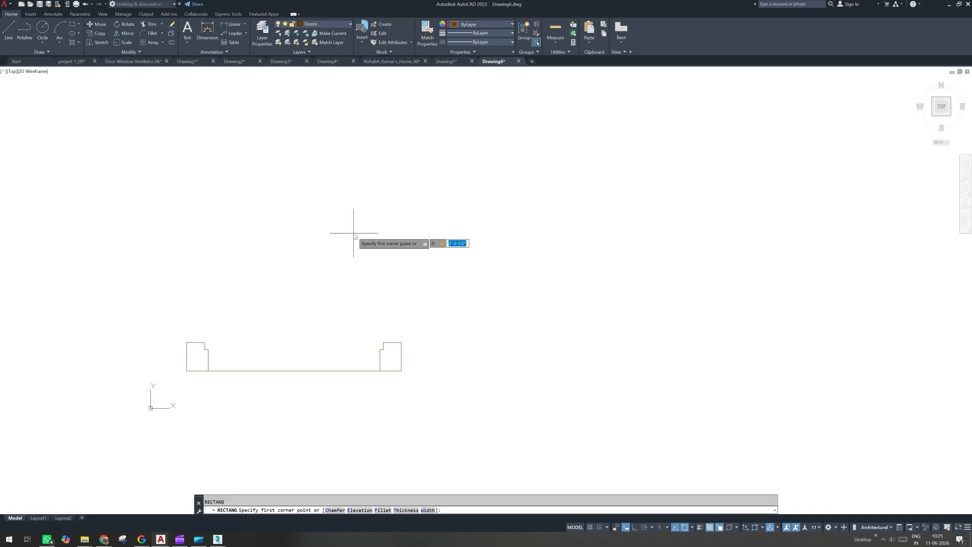
pyautogui.write(',0')
pyautogui.press('Return')
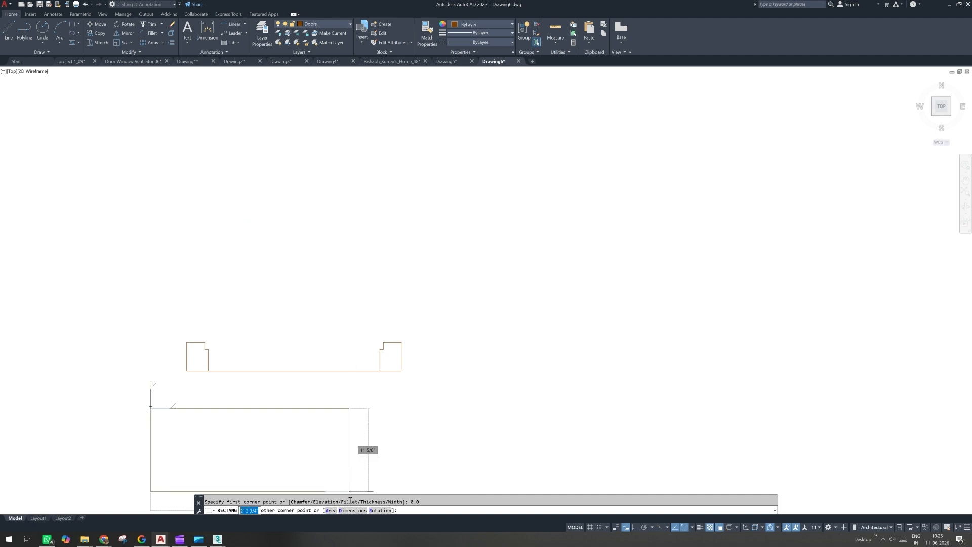
pyautogui.write('d')
pyautogui.press('Return')
pyautogui.write('200')
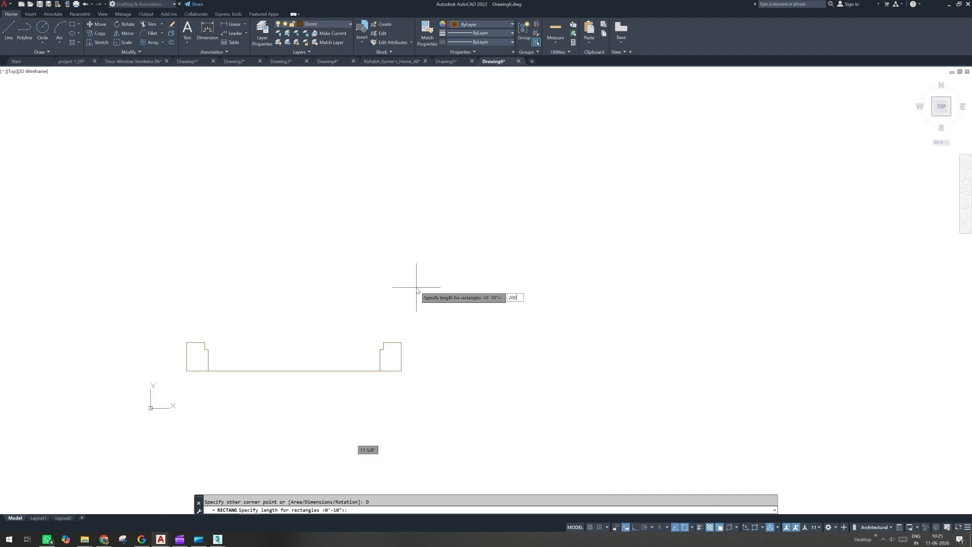
pyautogui.press('Return')
pyautogui.write('200')
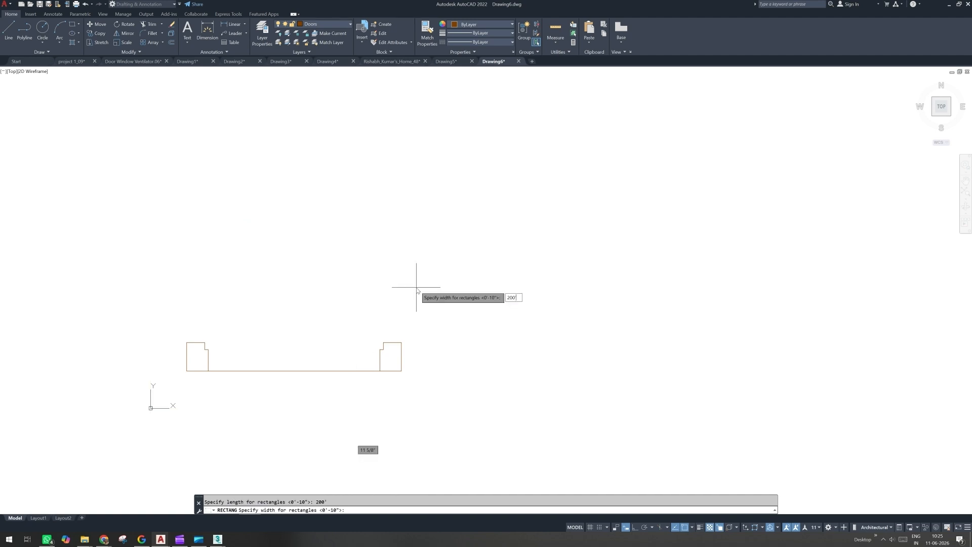
pyautogui.press('Return')
pyautogui.click(417, 288)
pyautogui.scroll(-5, 354, 313)
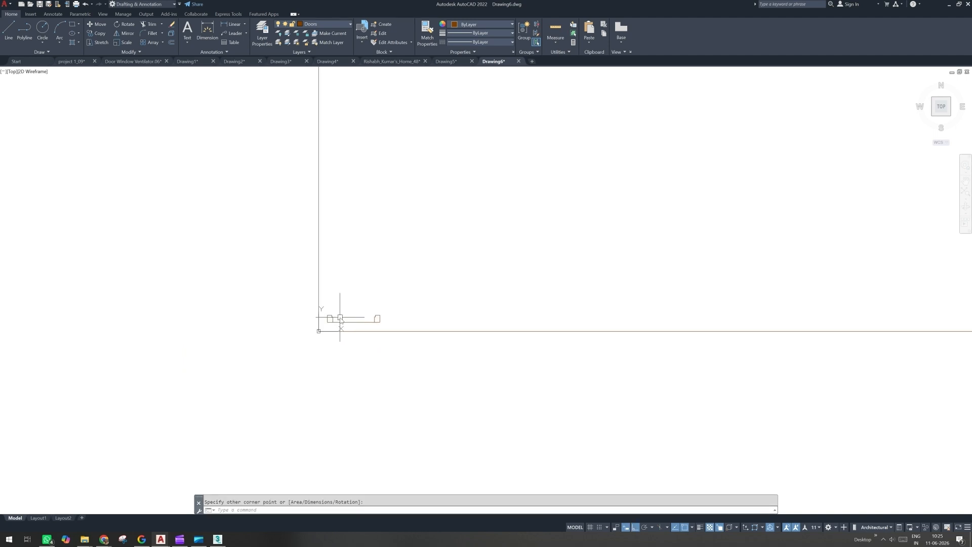
pyautogui.click(340, 319)
pyautogui.scroll(-5, 424, 285)
pyautogui.moveTo(424, 285); pyautogui.dragTo(339, 373, button='middle')
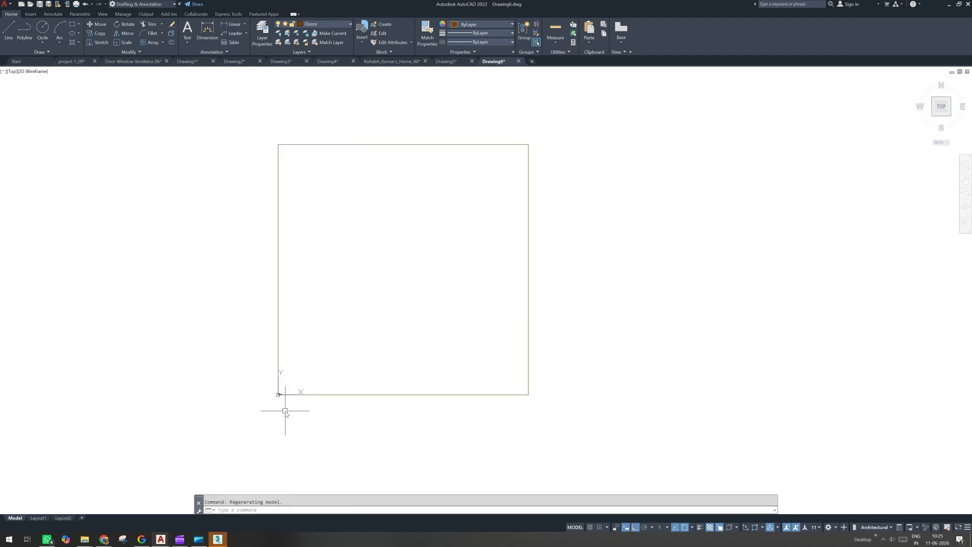
pyautogui.moveTo(286, 411); pyautogui.dragTo(270, 419, button='middle')
# Step: Erase the large square that surrounds the door frame, keeping the frame itself
pyautogui.click(226, 128)
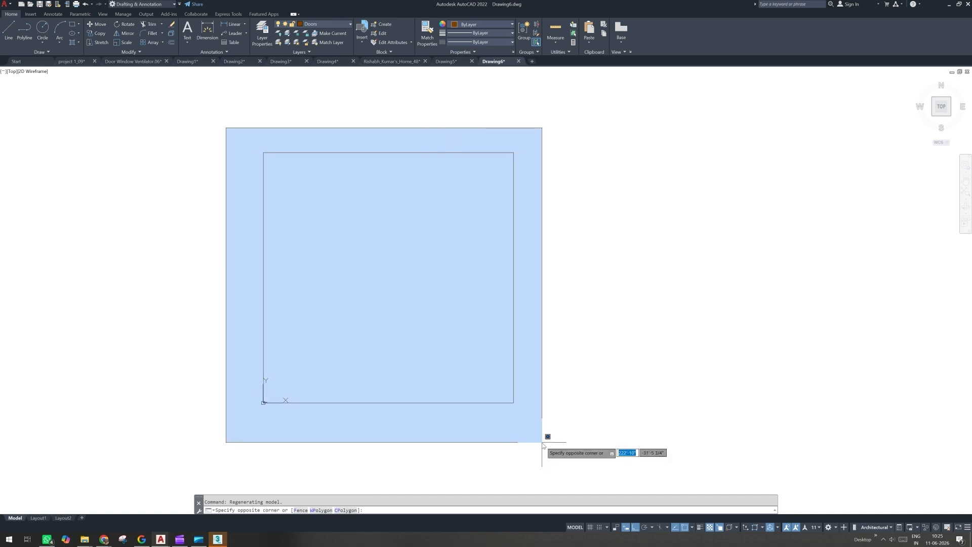
pyautogui.press('Escape')
pyautogui.scroll(4, 283, 411)
pyautogui.scroll(2, 283, 411)
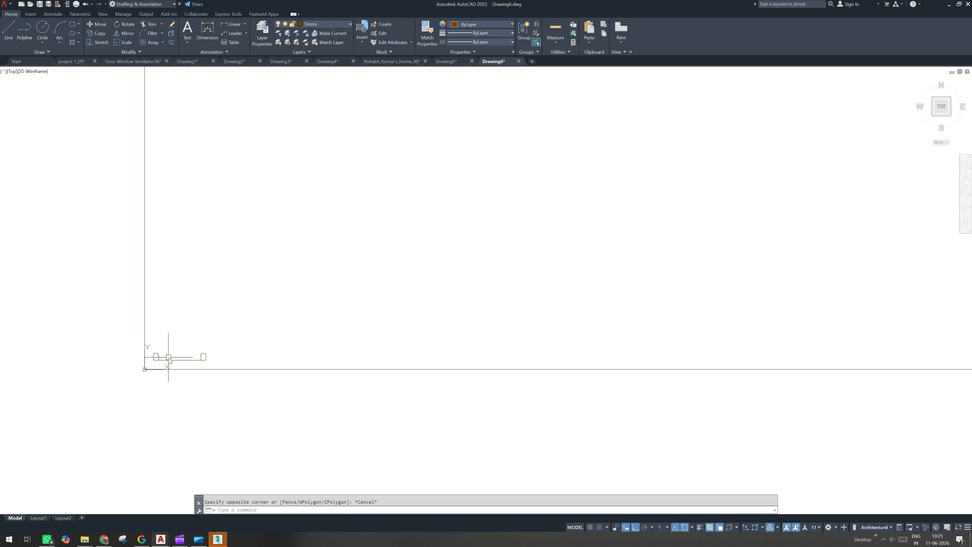
pyautogui.scroll(-2, 250, 253)
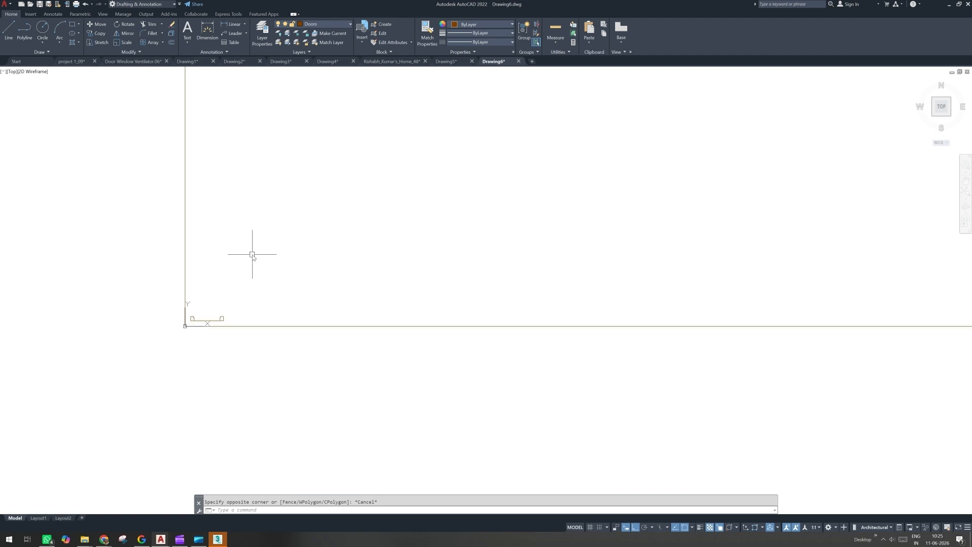
pyautogui.click(387, 291)
pyautogui.click(372, 383)
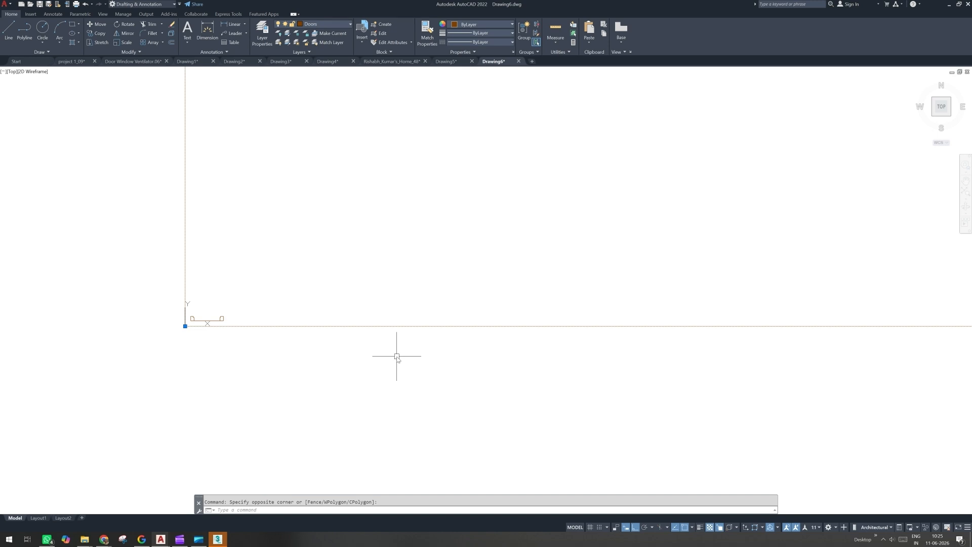
pyautogui.press('Delete')
pyautogui.scroll(8, 205, 329)
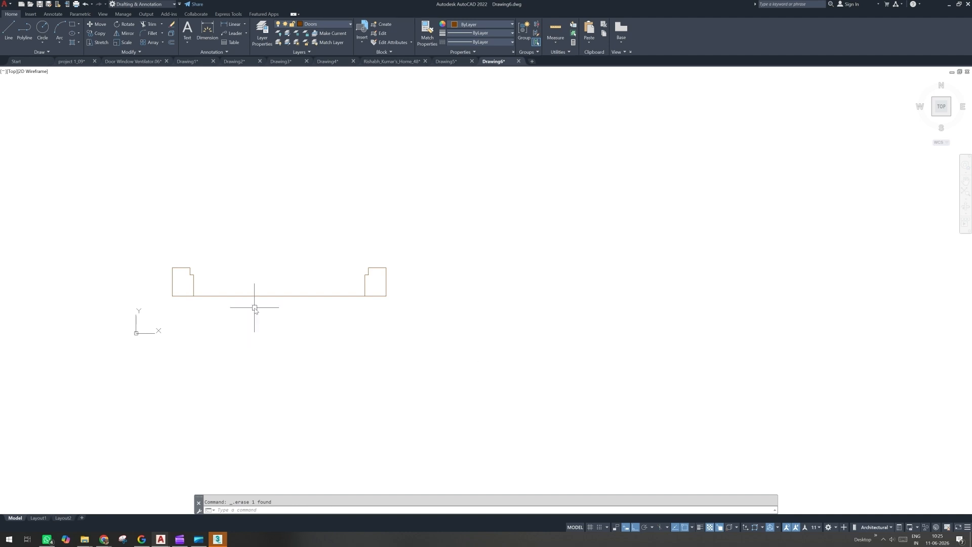
pyautogui.scroll(-8, 255, 308)
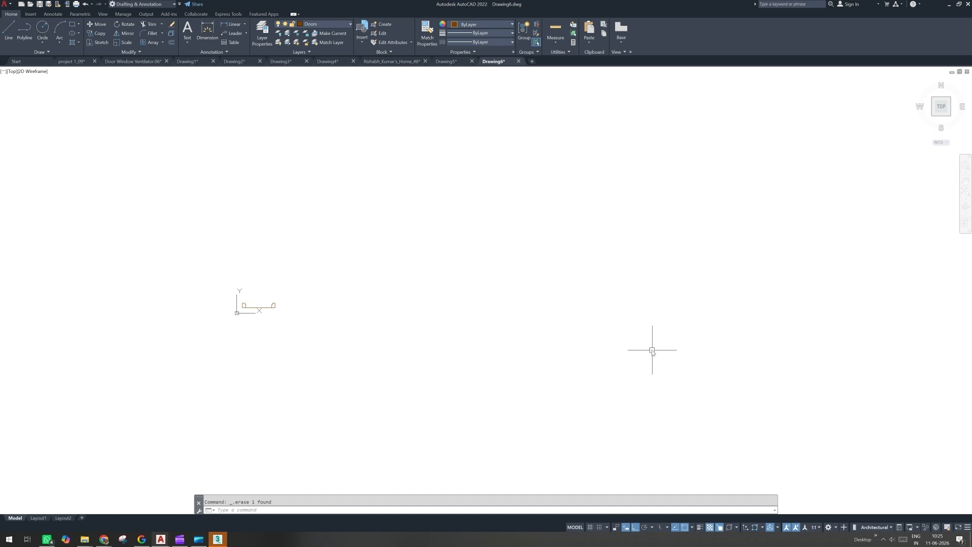
# Step: Switch to 3ds Max and import Project_01-03.dwg from the Desktop with the default import options
pyautogui.click(217, 539)
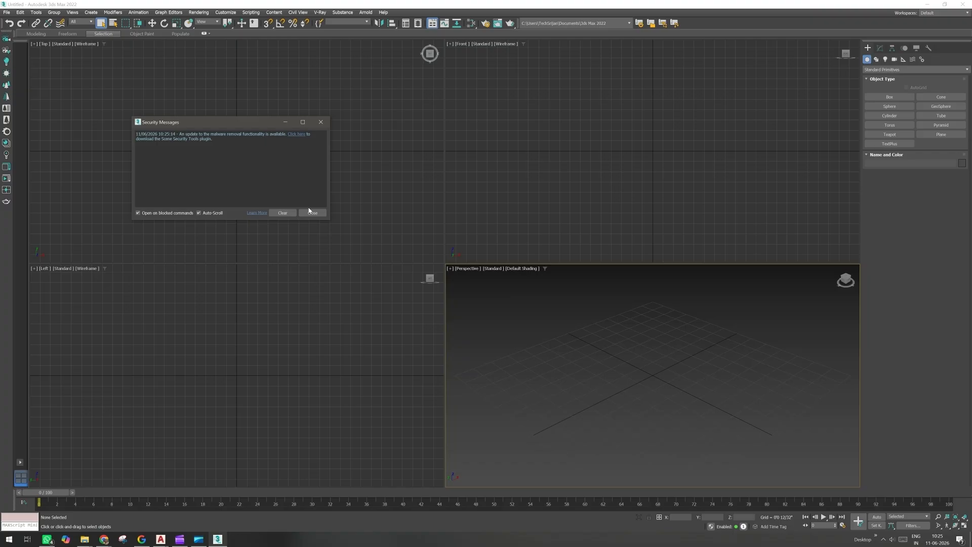
pyautogui.click(312, 212)
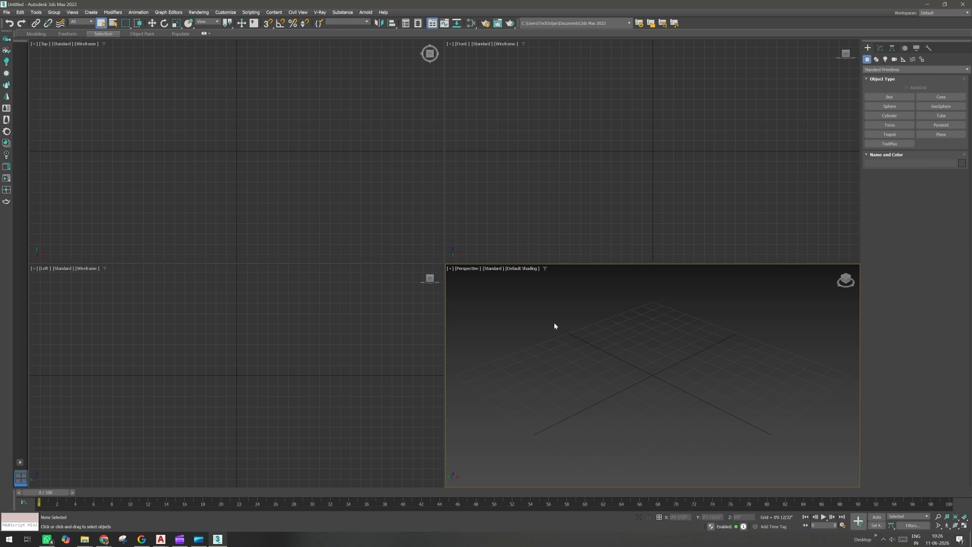
pyautogui.click(7, 12)
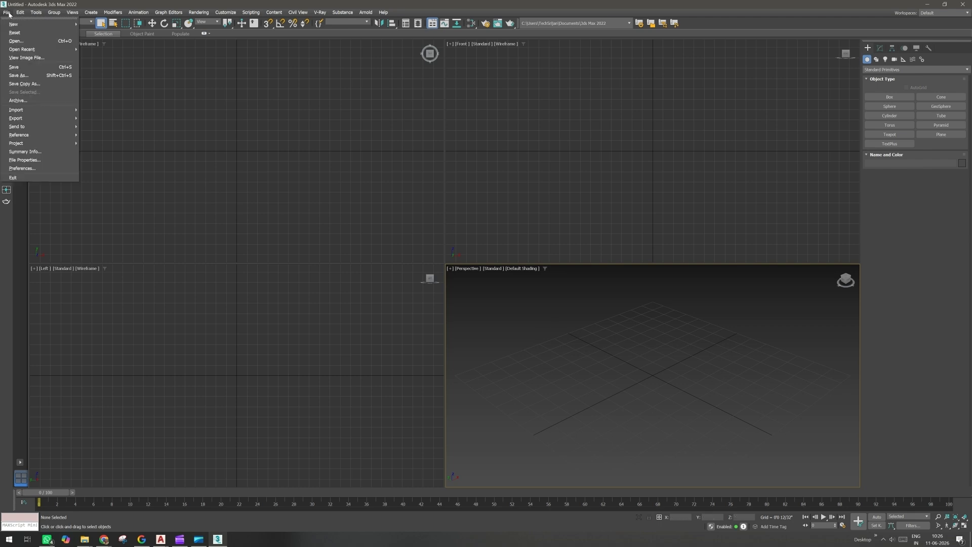
pyautogui.moveTo(61, 110)
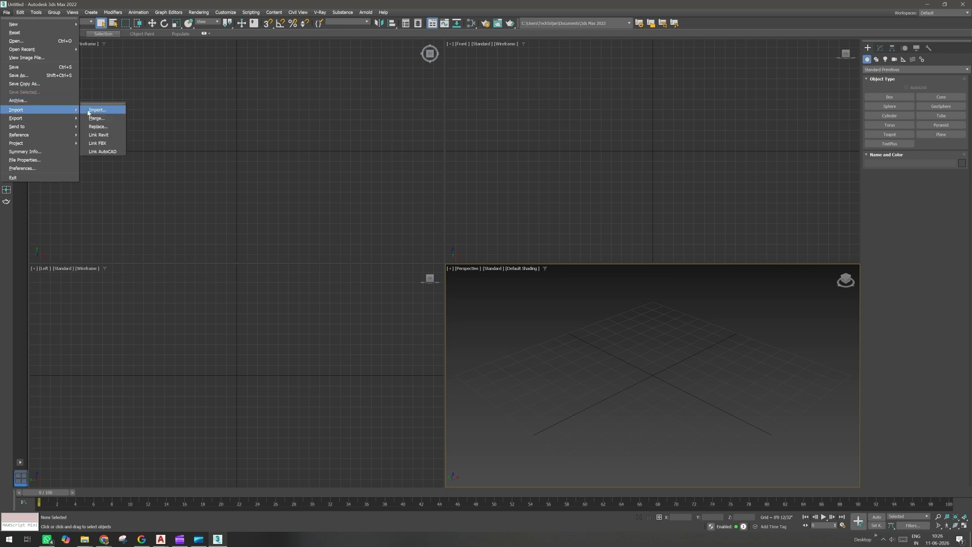
pyautogui.click(97, 110)
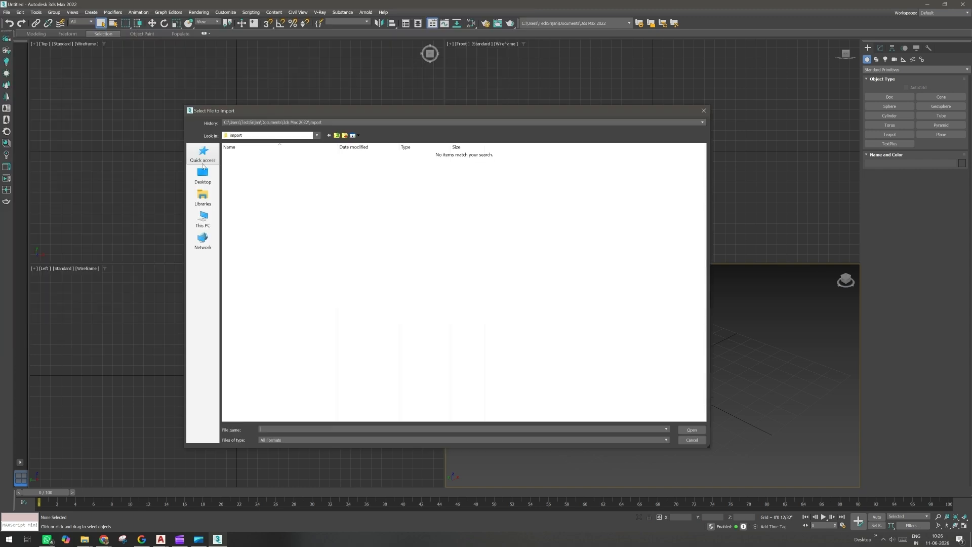
pyautogui.click(202, 173)
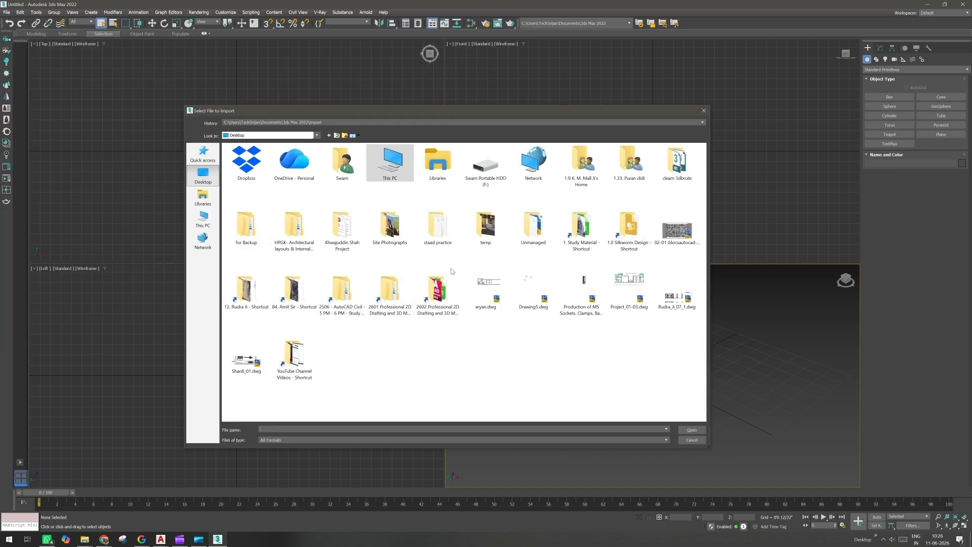
pyautogui.click(633, 294)
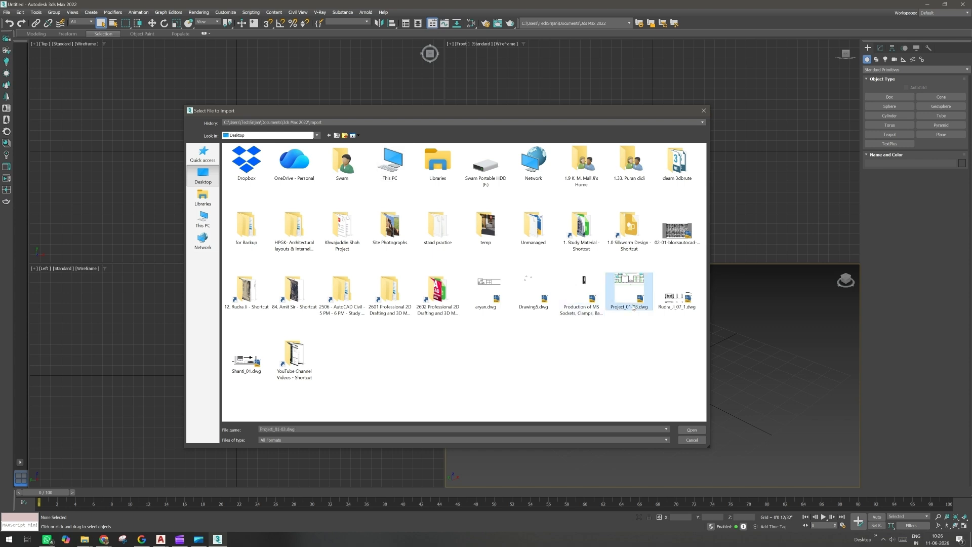
pyautogui.click(690, 430)
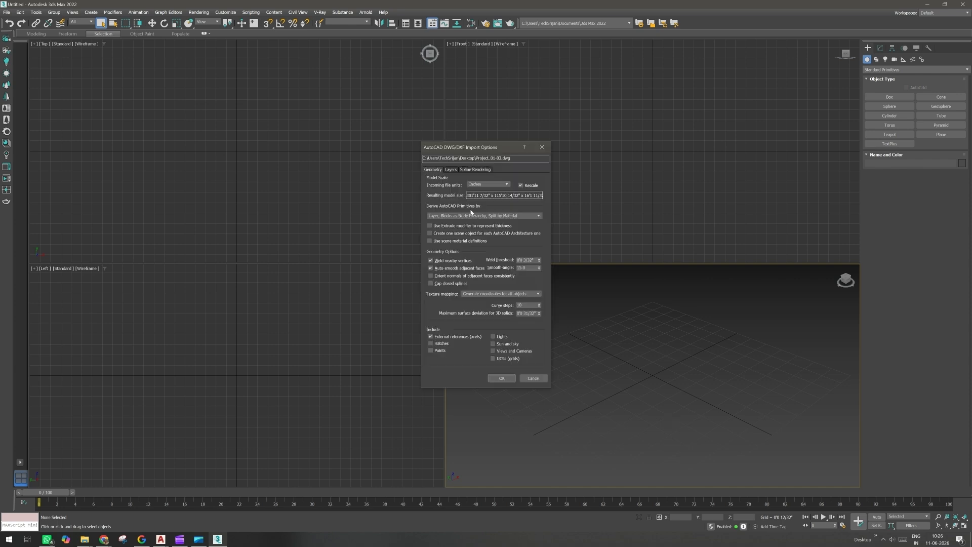
pyautogui.click(500, 378)
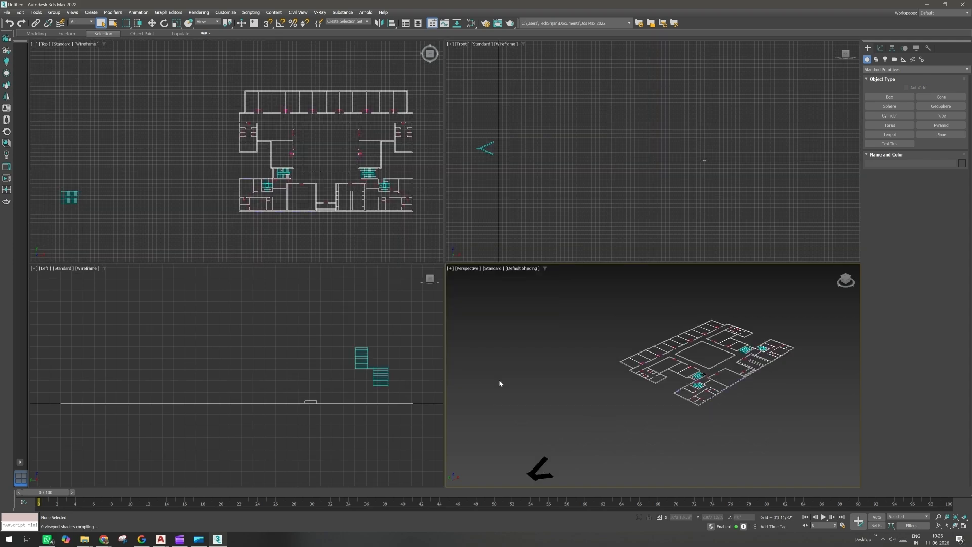
# Step: Maximize the Perspective viewport and create a box beside the imported floor plan
pyautogui.moveTo(547, 408); pyautogui.dragTo(494, 387, button='middle')
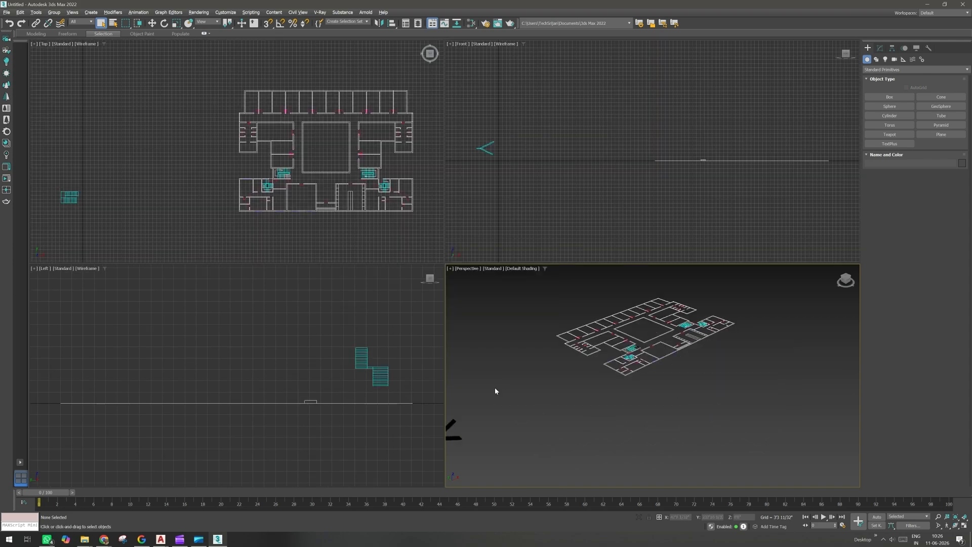
pyautogui.hotkey('alt', 'w')
pyautogui.scroll(-5, 425, 362)
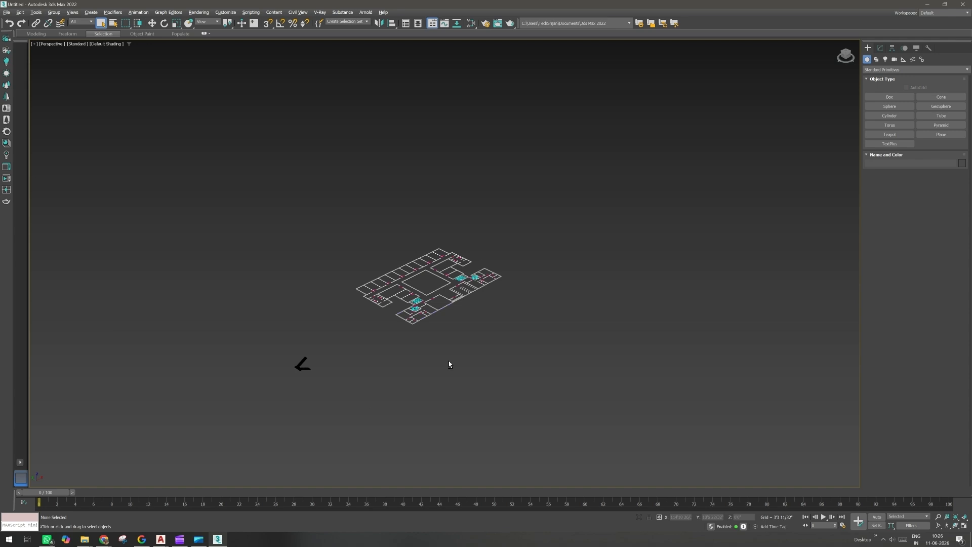
pyautogui.keyDown('alt'); pyautogui.moveTo(448, 365); pyautogui.dragTo(454, 373, button='middle'); pyautogui.keyUp('alt')
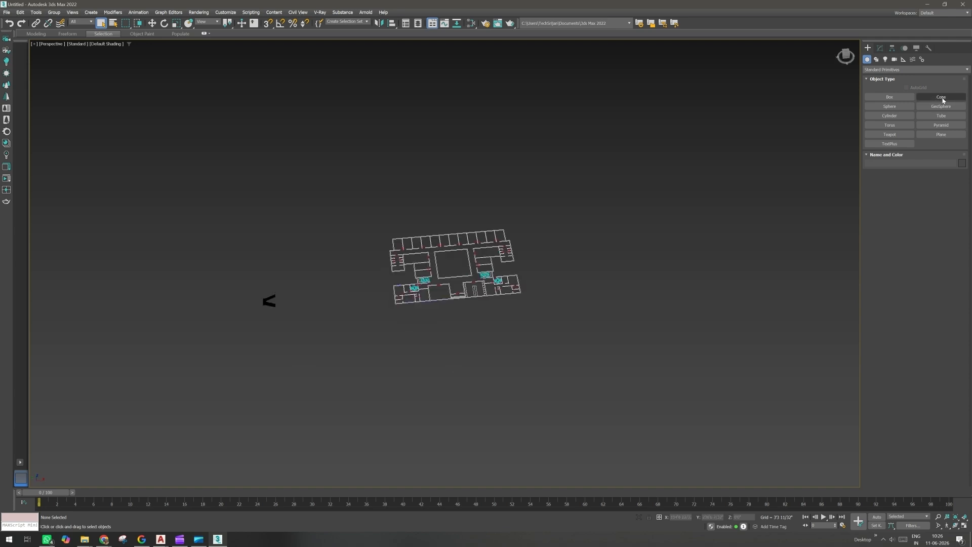
pyautogui.click(889, 97)
pyautogui.moveTo(600, 305); pyautogui.dragTo(586, 340)
pyautogui.click(582, 320)
pyautogui.rightClick(581, 319)
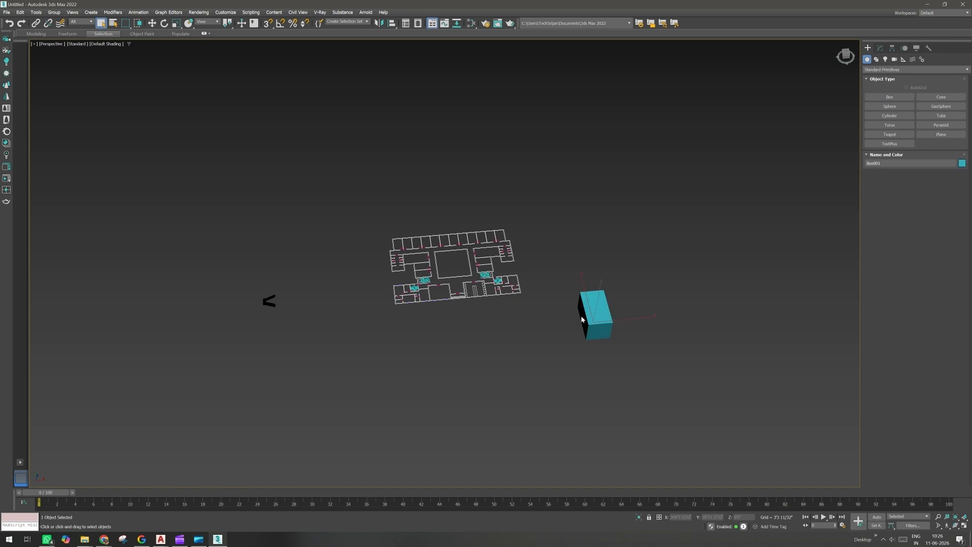
# Step: Move the box to the world origin by setting its absolute X and Y coordinates to 0
pyautogui.rightClick(151, 23)
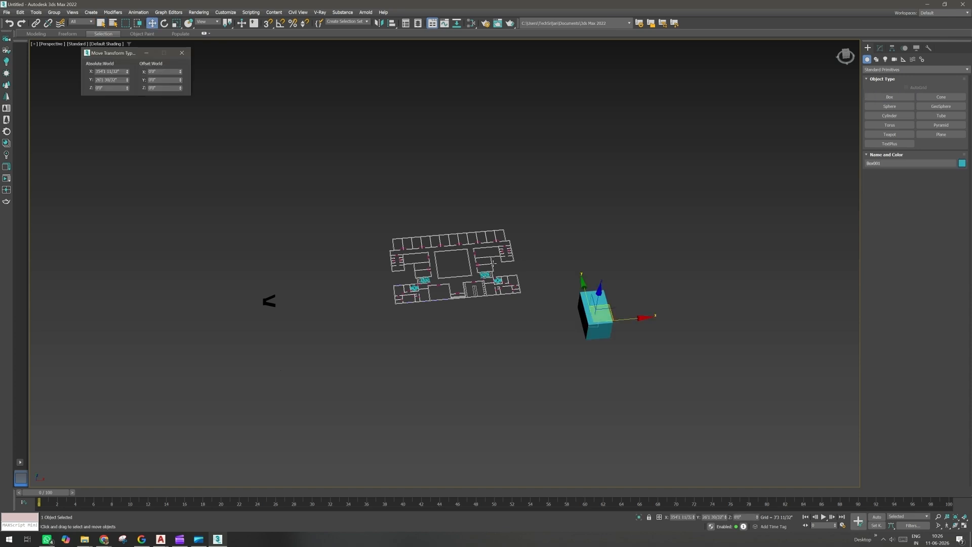
pyautogui.rightClick(127, 71)
pyautogui.rightClick(128, 80)
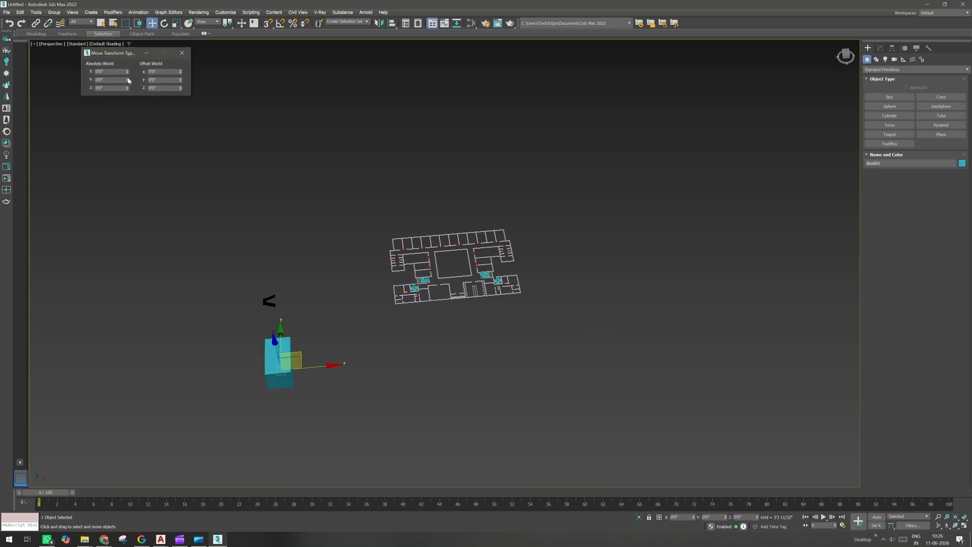
pyautogui.keyDown('alt'); pyautogui.moveTo(289, 384); pyautogui.dragTo(305, 344, button='middle'); pyautogui.keyUp('alt')
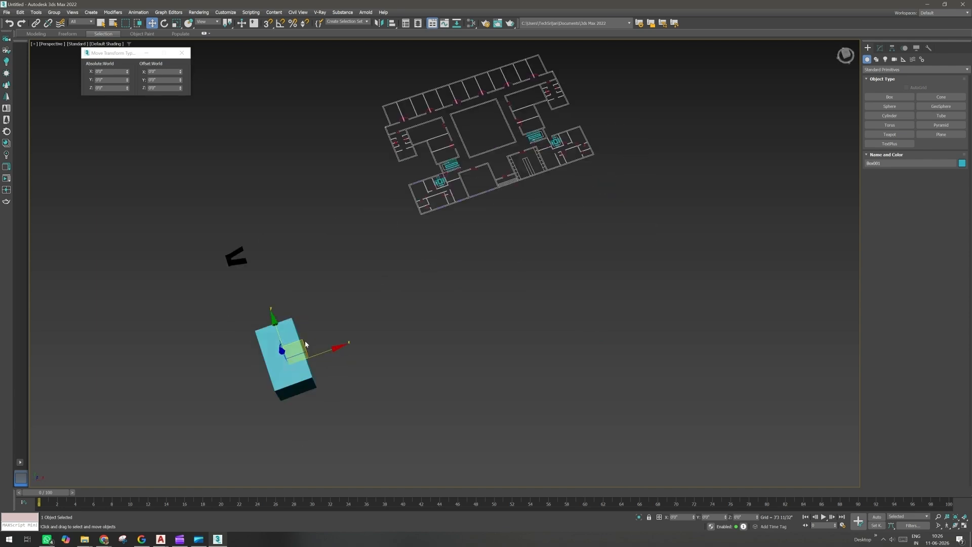
# Step: Move the box across the ground plane away from the world origin
pyautogui.moveTo(305, 344); pyautogui.dragTo(332, 296)
pyautogui.scroll(5, 293, 380)
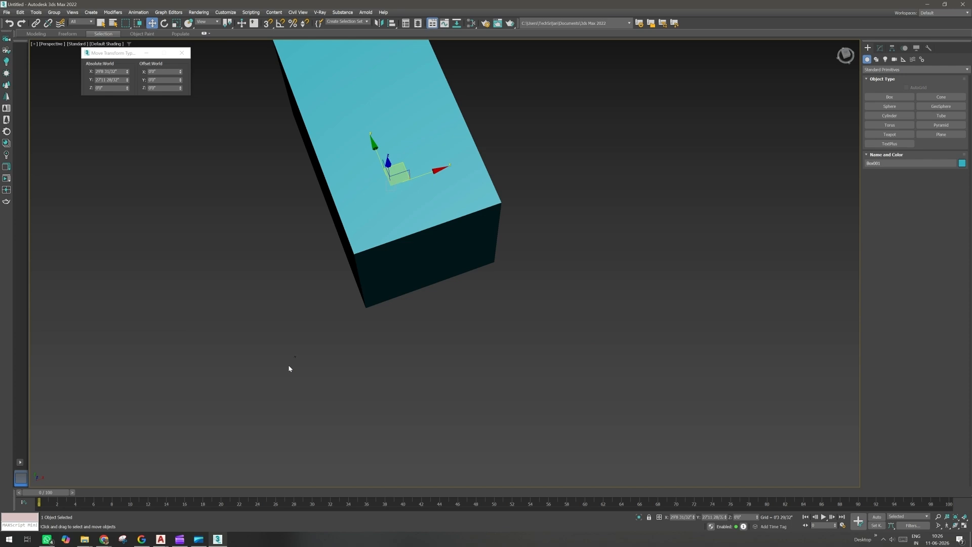
# Step: Delete the box from the scene, leaving the imported floor plan in place
pyautogui.scroll(5, 347, 299)
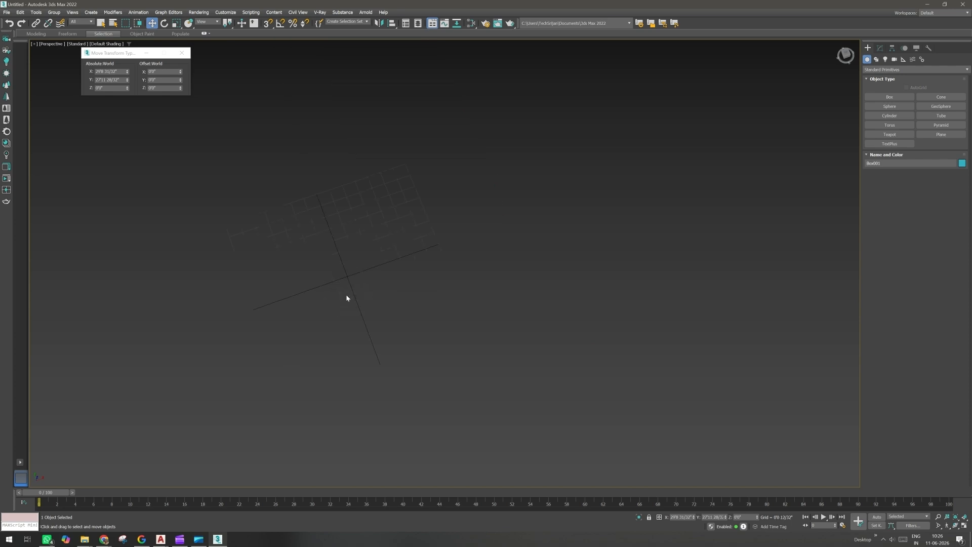
pyautogui.keyDown('alt'); pyautogui.moveTo(346, 295); pyautogui.dragTo(393, 284, button='middle'); pyautogui.keyUp('alt')
pyautogui.scroll(-5, 392, 292)
pyautogui.scroll(-5, 433, 355)
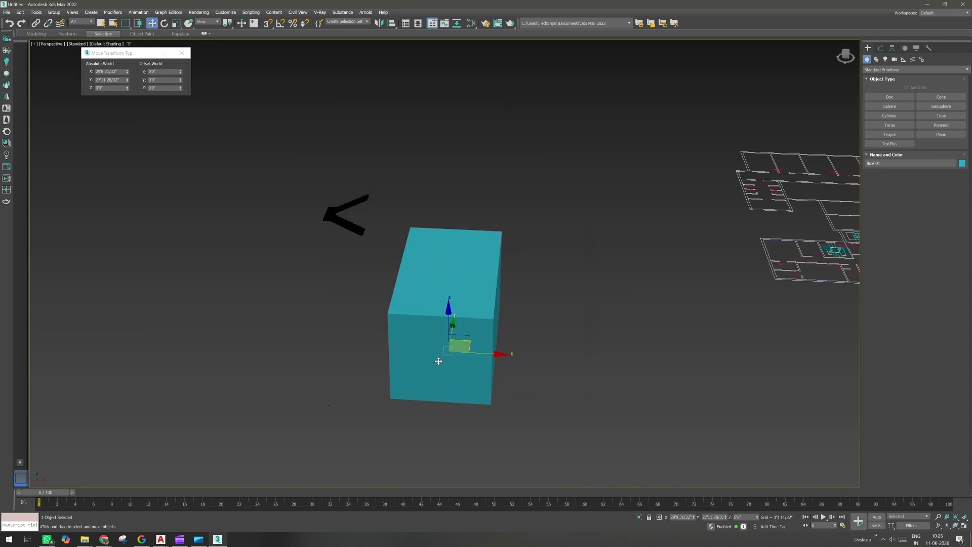
pyautogui.keyDown('alt'); pyautogui.moveTo(438, 361); pyautogui.dragTo(365, 430, button='middle'); pyautogui.keyUp('alt')
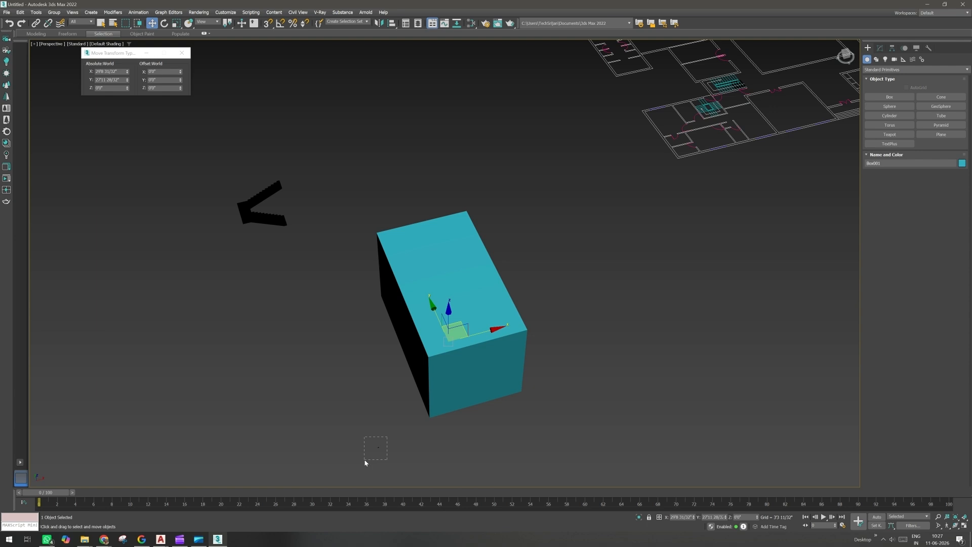
pyautogui.moveTo(365, 461); pyautogui.dragTo(366, 460)
pyautogui.click(503, 350)
pyautogui.press('Delete')
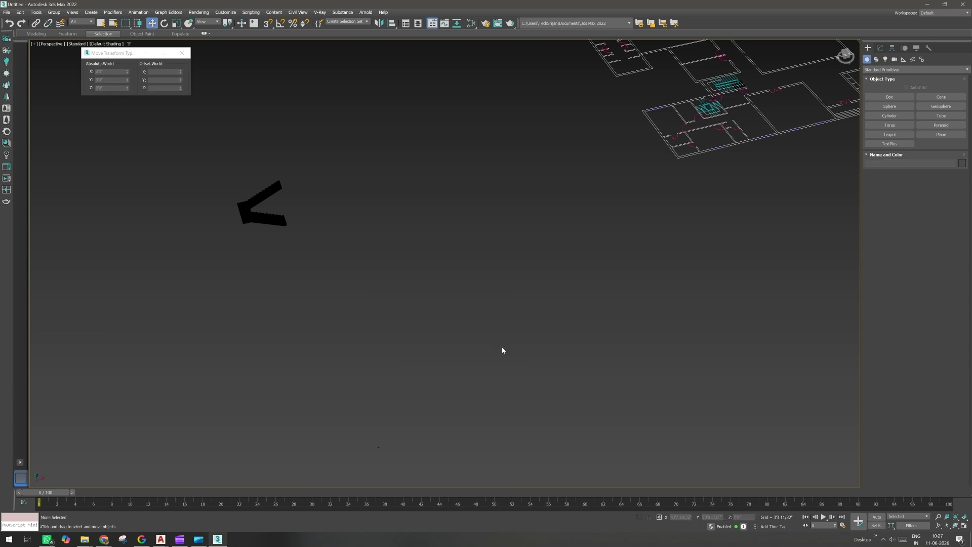
# Step: Open the System Unit Setup and raise the distance from origin to its maximum to check the resulting accuracy
pyautogui.scroll(-3, 503, 351)
pyautogui.moveTo(686, 226); pyautogui.dragTo(535, 322, button='middle')
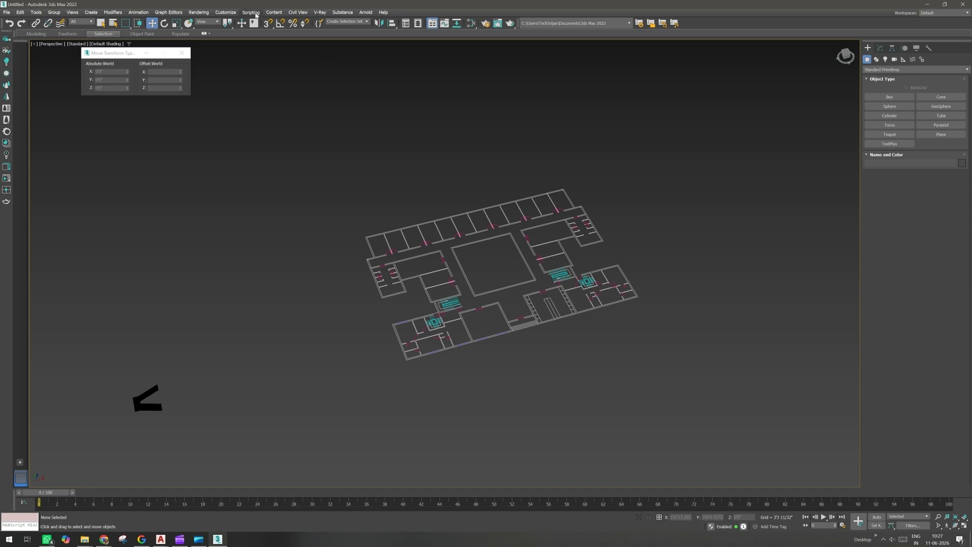
pyautogui.click(226, 12)
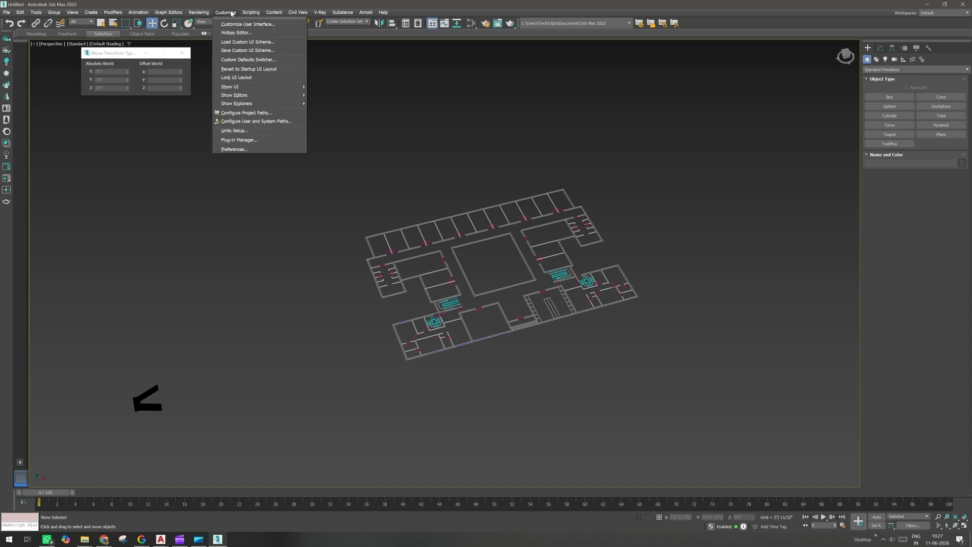
pyautogui.click(233, 130)
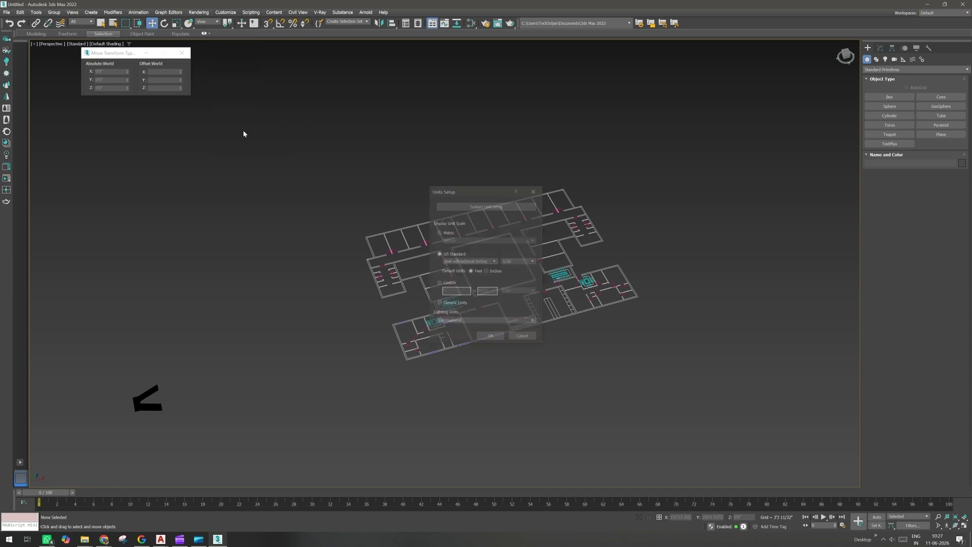
pyautogui.click(476, 207)
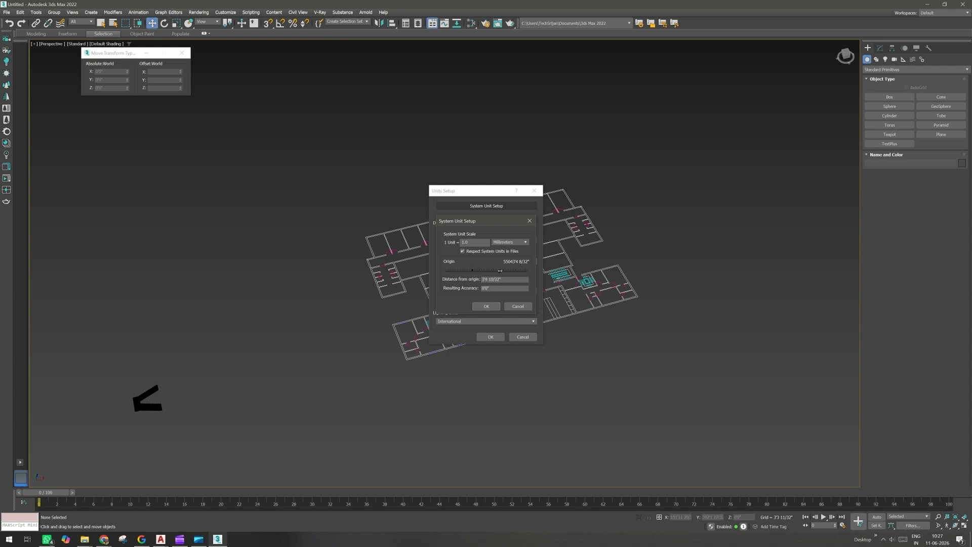
pyautogui.moveTo(500, 271); pyautogui.dragTo(519, 274)
pyautogui.moveTo(520, 270); pyautogui.dragTo(528, 271)
pyautogui.moveTo(489, 288); pyautogui.dragTo(504, 288)
# Step: Switch to project_1_09.dwg in AutoCAD and examine where its floor plan sits relative to the origin
pyautogui.click(160, 540)
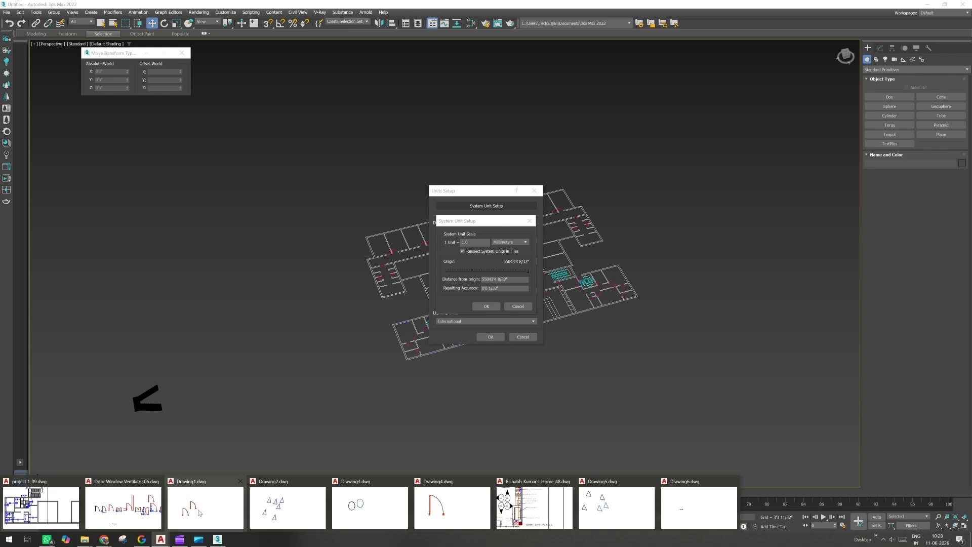
pyautogui.click(62, 513)
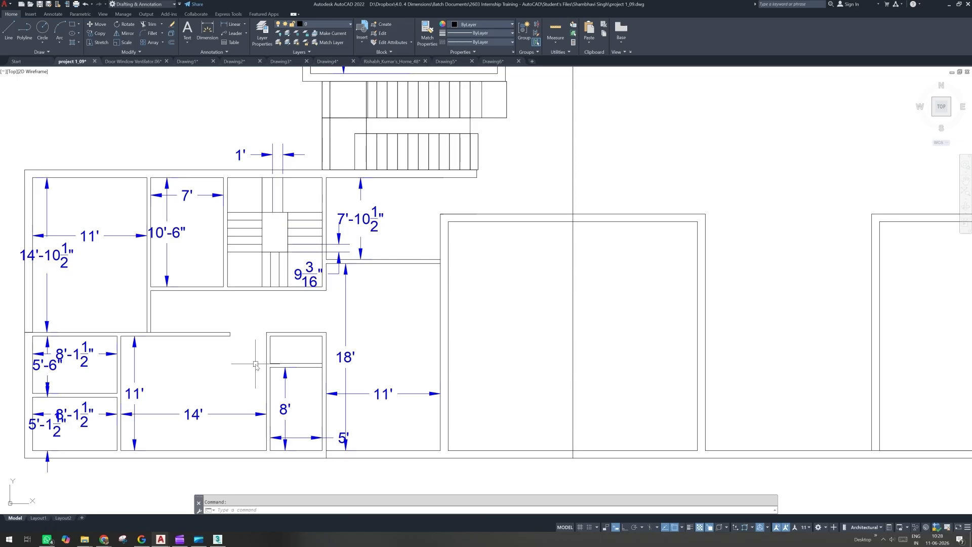
pyautogui.scroll(-5, 258, 351)
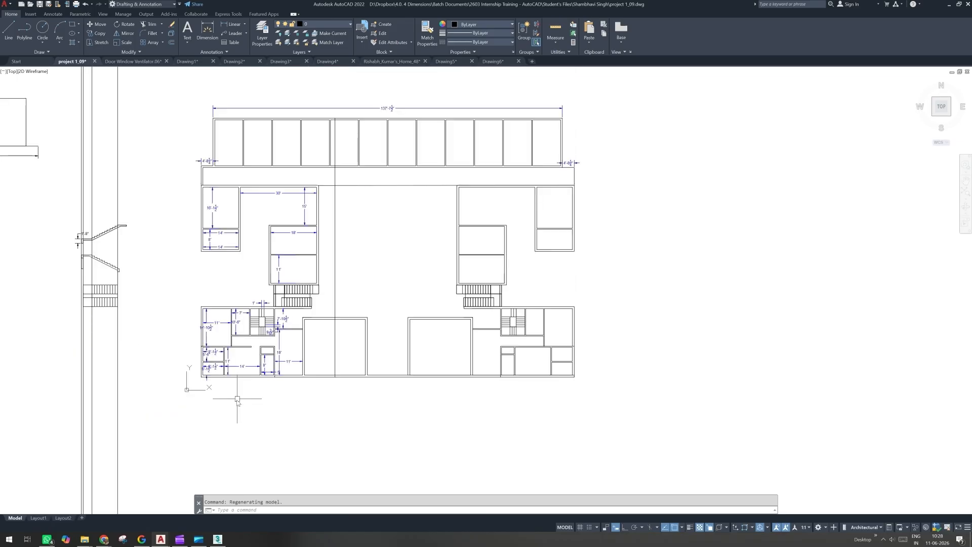
pyautogui.scroll(-8, 342, 340)
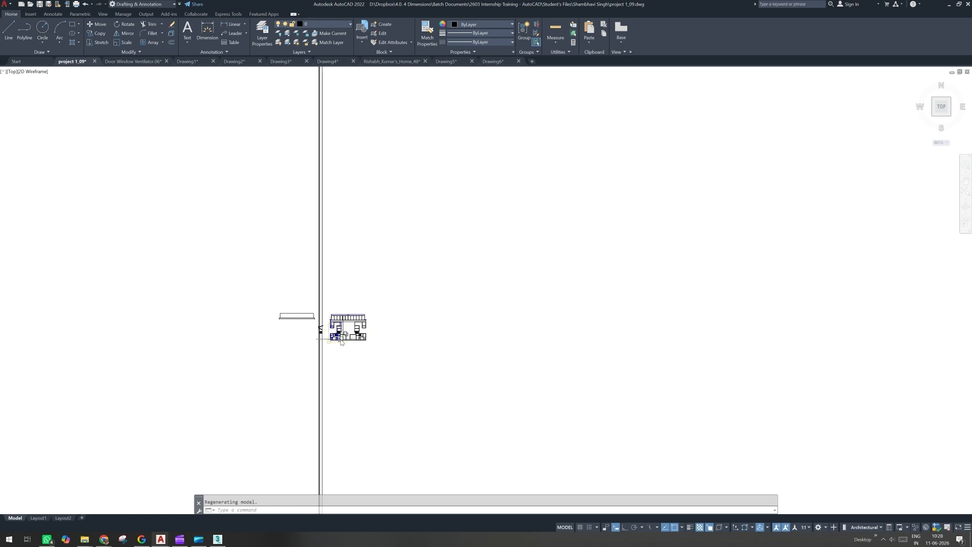
pyautogui.scroll(8, 342, 342)
pyautogui.scroll(2, 340, 332)
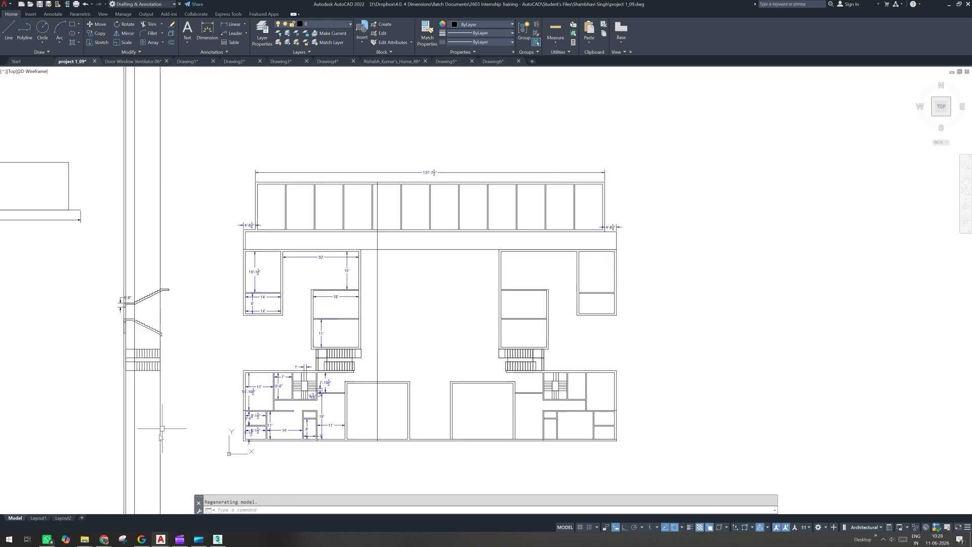
# Step: Switch to File Explorer and open the folder D:\Projects\7. Aims Technocrats\2. Alshifa_Hospital\dwg
pyautogui.moveTo(86, 541)
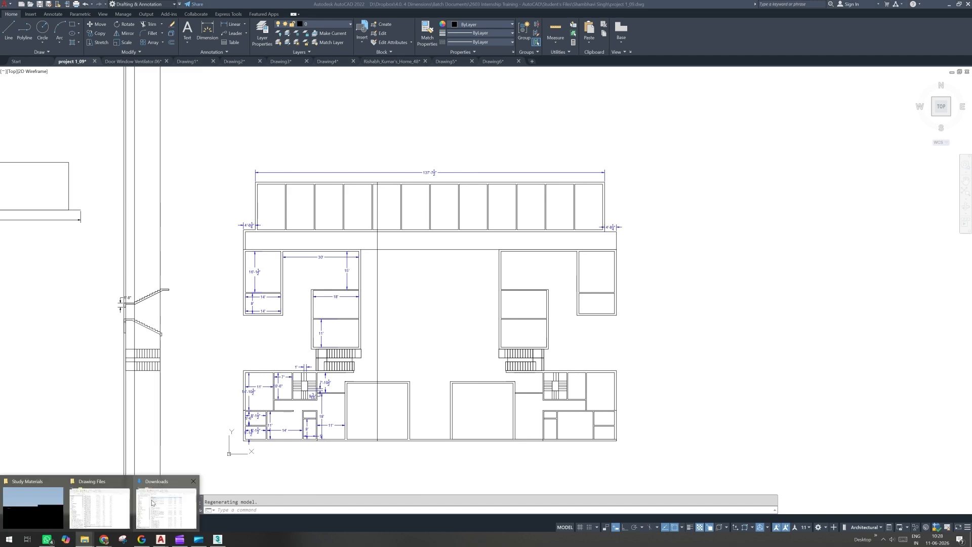
pyautogui.click(152, 503)
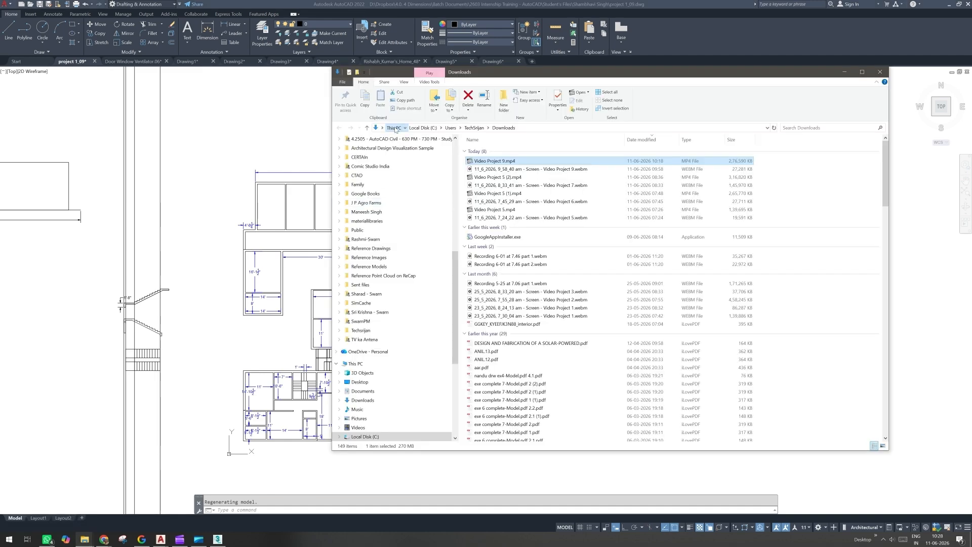
pyautogui.click(392, 128)
pyautogui.doubleClick(615, 210)
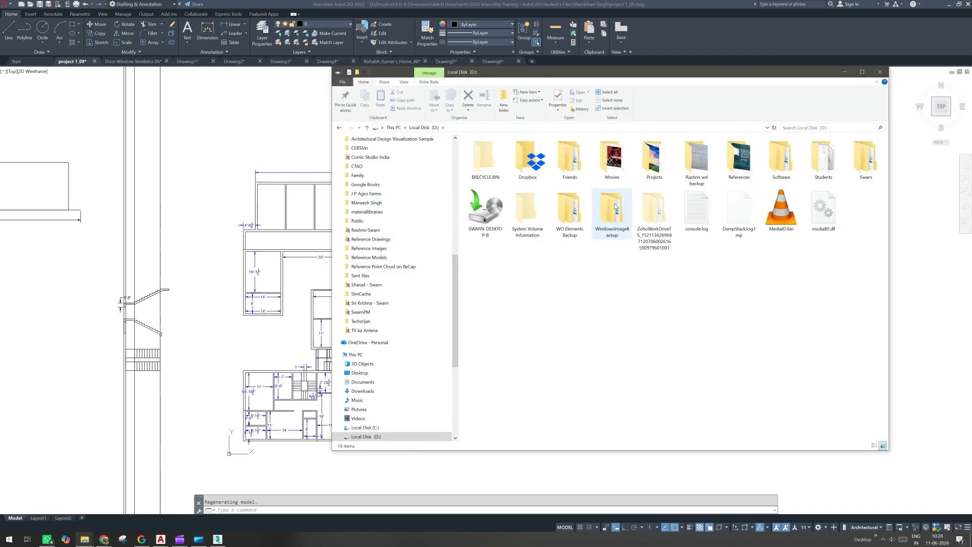
pyautogui.click(651, 172)
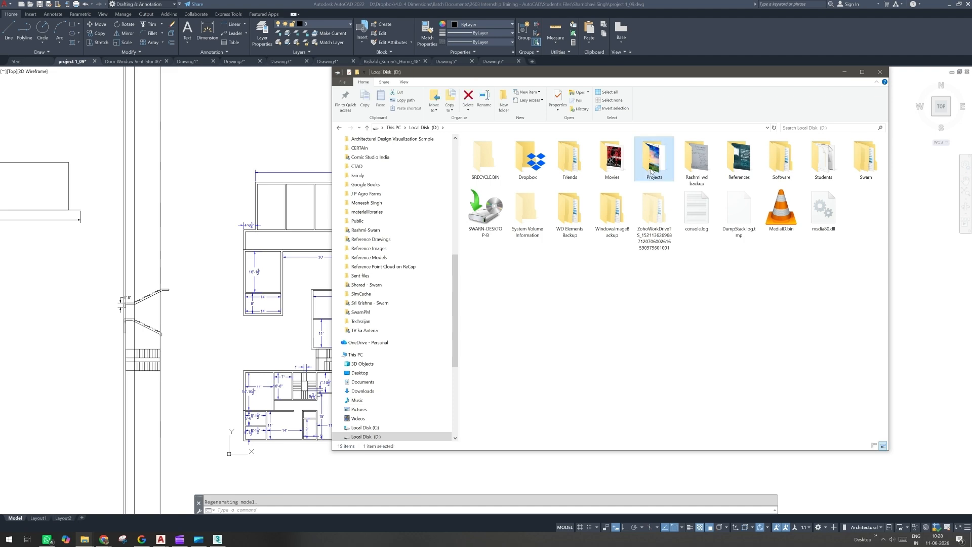
pyautogui.doubleClick(651, 171)
pyautogui.doubleClick(490, 232)
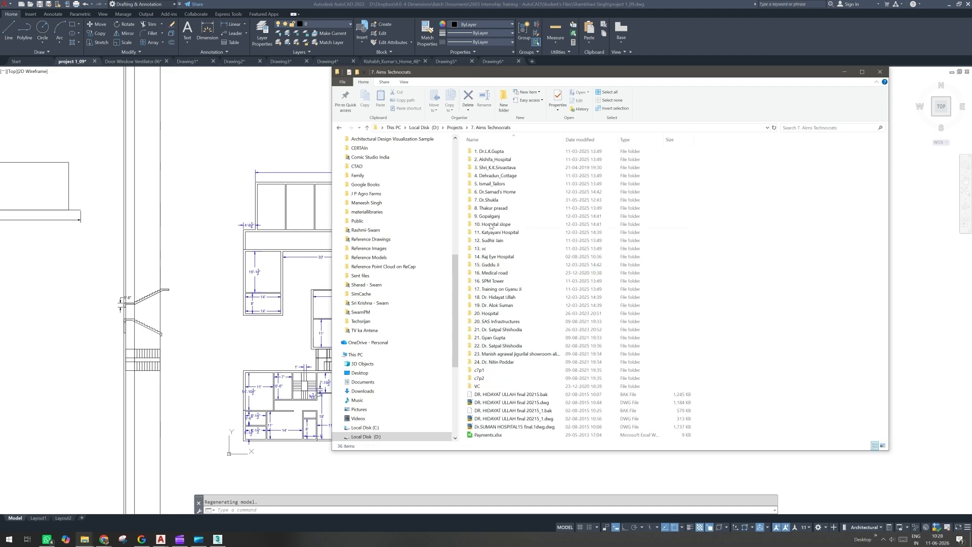
pyautogui.doubleClick(493, 160)
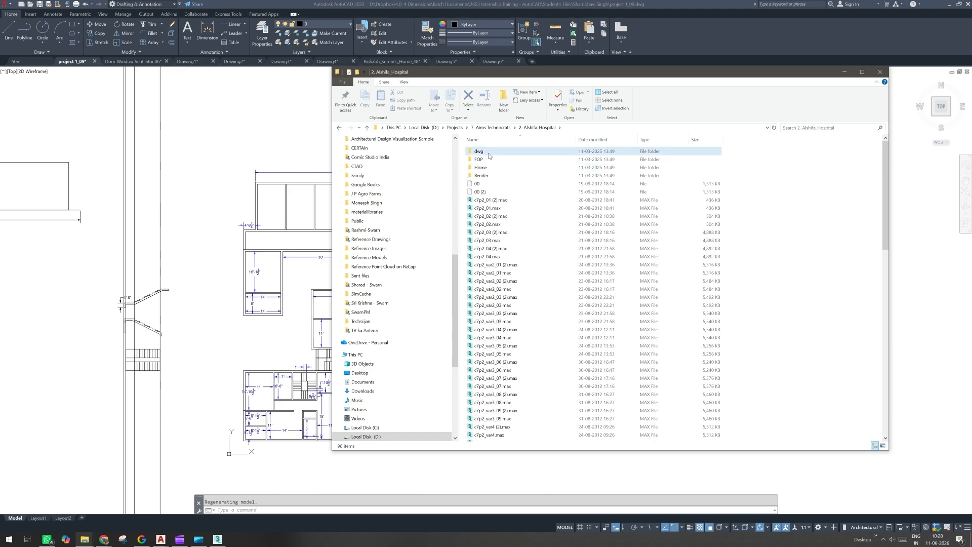
pyautogui.doubleClick(484, 152)
# Step: Widen the file name column, sort the folder by modification date with the oldest first, and open c7p2.dwg
pyautogui.scroll(-7, 533, 400)
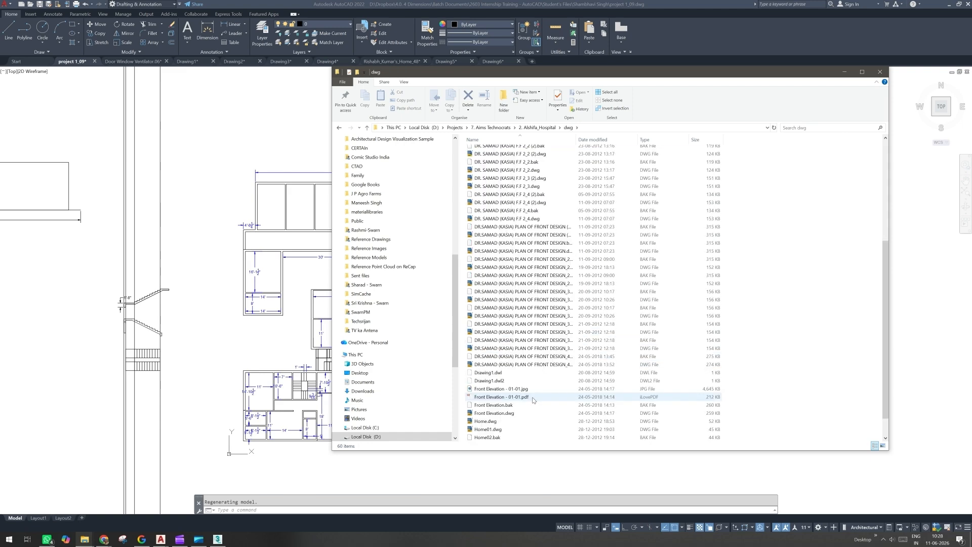
pyautogui.moveTo(577, 142); pyautogui.dragTo(627, 149)
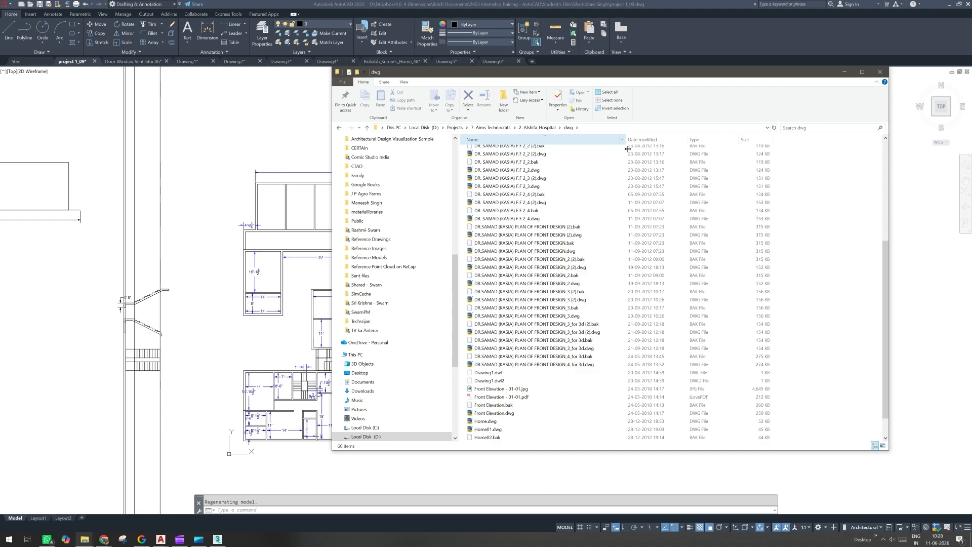
pyautogui.scroll(5, 522, 329)
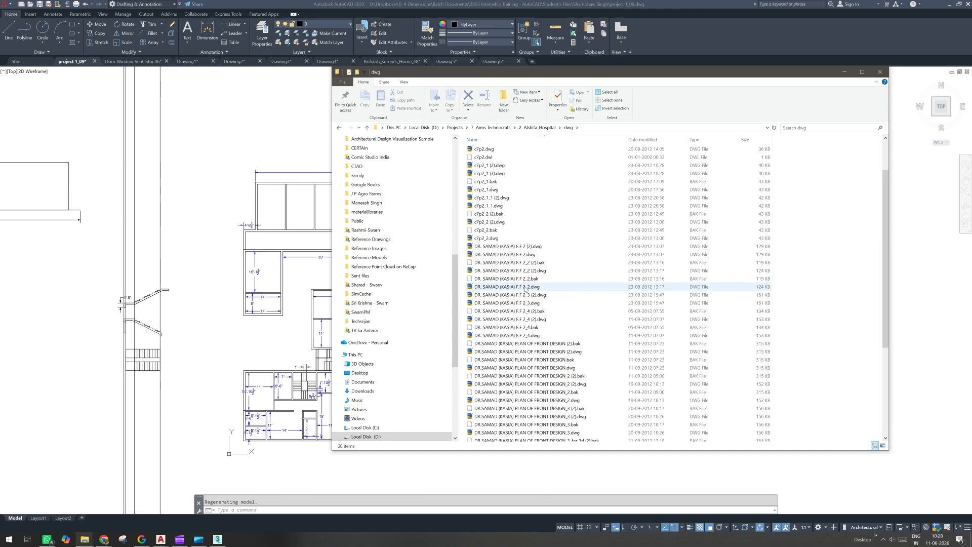
pyautogui.scroll(2, 509, 271)
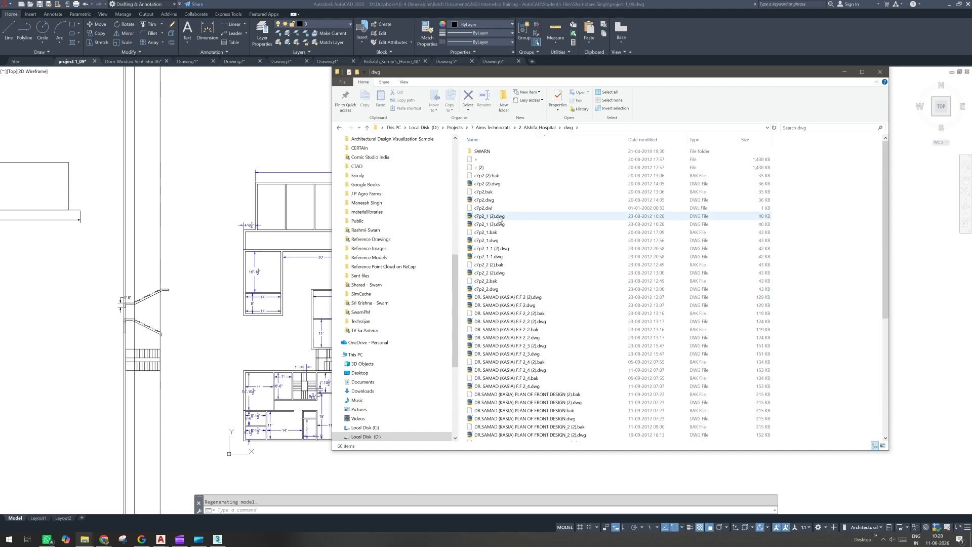
pyautogui.click(654, 140)
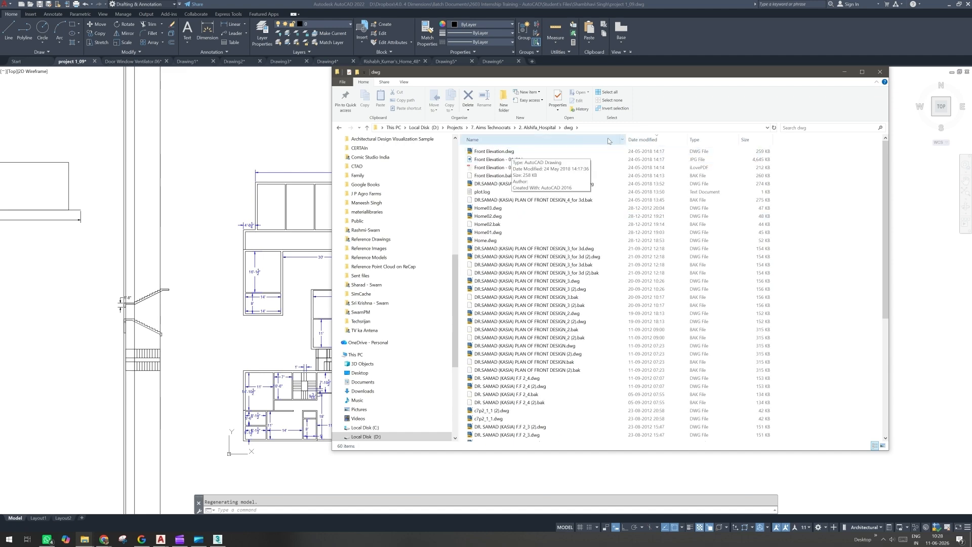
pyautogui.click(639, 140)
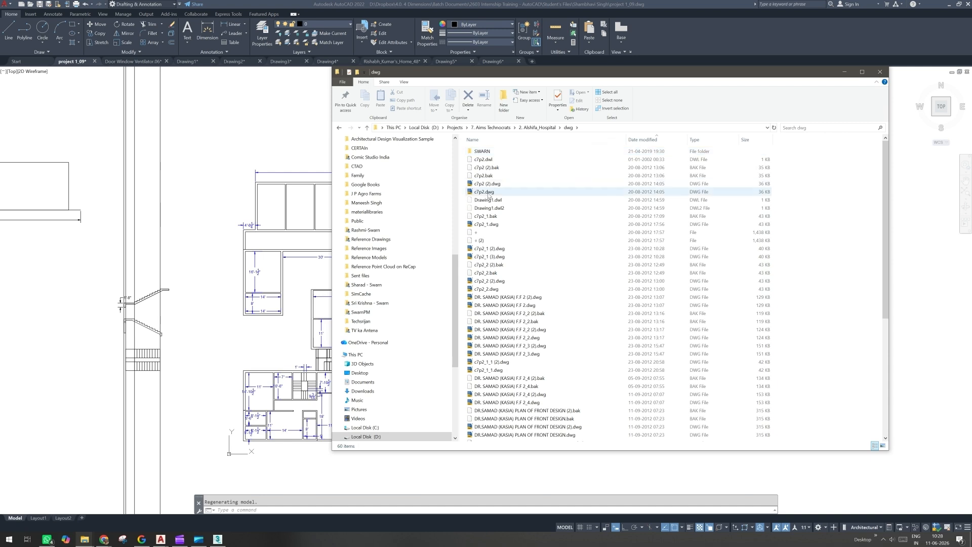
pyautogui.doubleClick(488, 194)
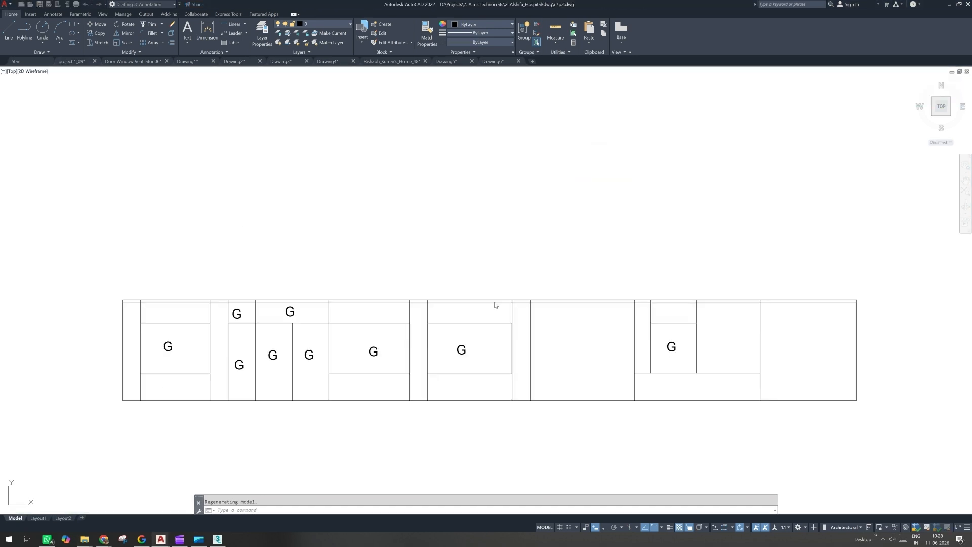
# Step: Examine where the c7p2 drawing's geometry lies relative to the origin, and close the drawing without saving
pyautogui.scroll(-6, 448, 308)
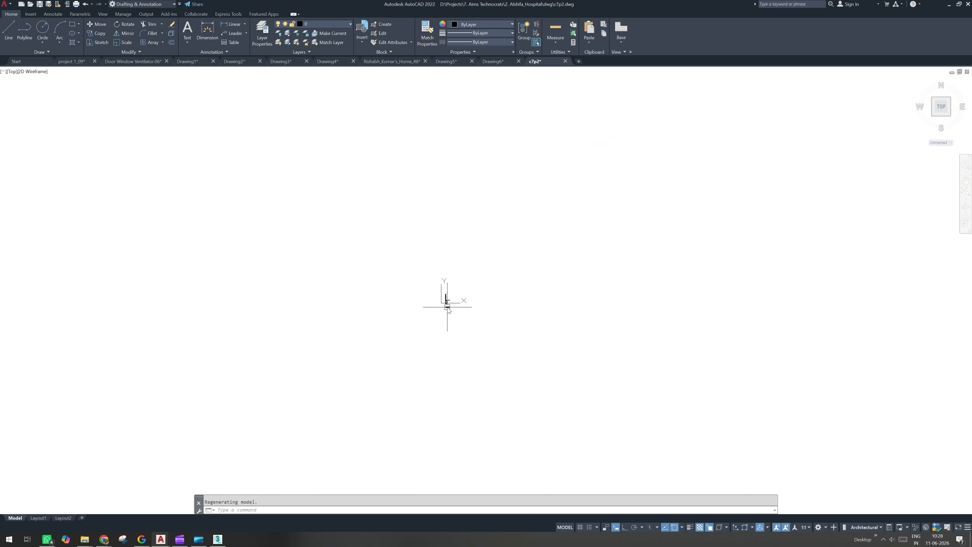
pyautogui.scroll(2, 447, 306)
pyautogui.scroll(5, 448, 308)
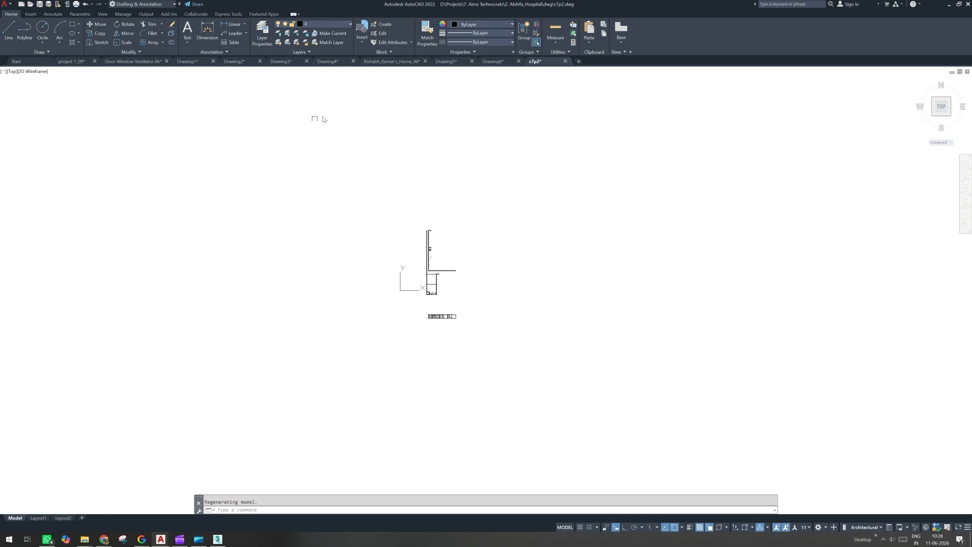
pyautogui.click(566, 61)
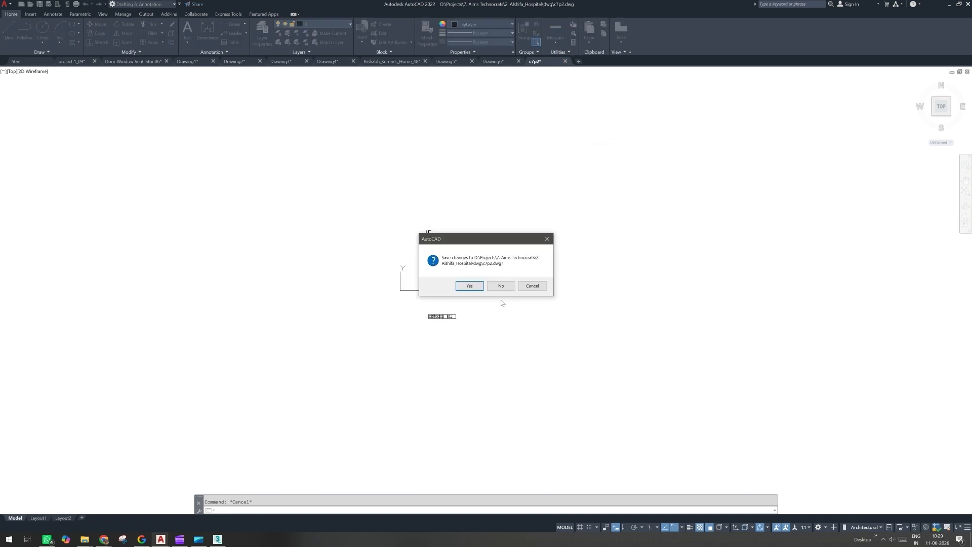
pyautogui.press('Escape')
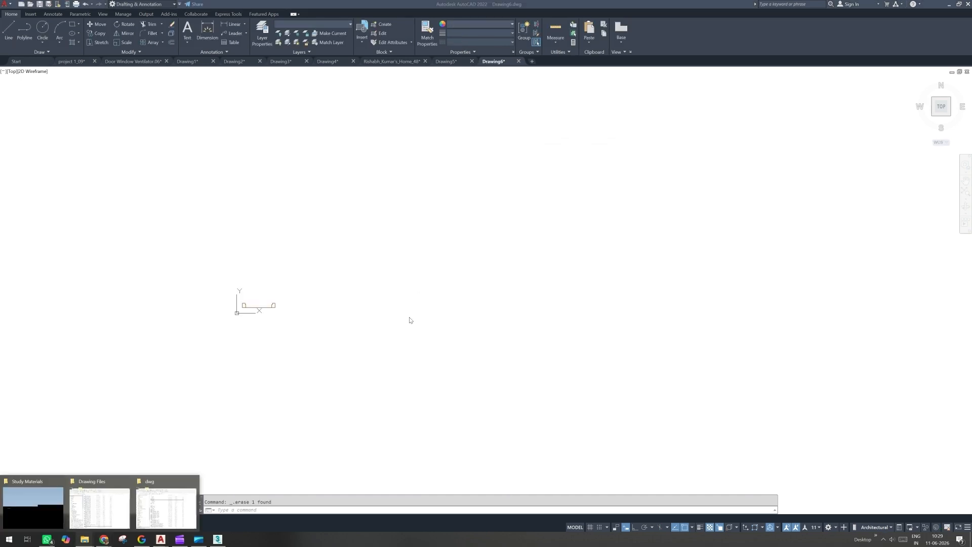
# Step: Switch to File Explorer and open the F.F 2_3.dwg drawing from the Alshifa_Hospital dwg folder, accepting the foreign DWG file
pyautogui.click(153, 502)
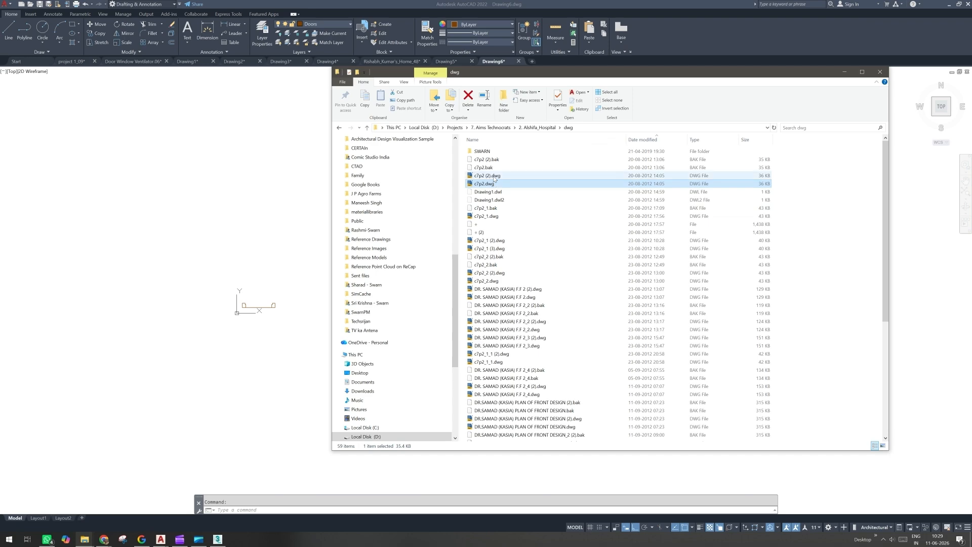
pyautogui.doubleClick(489, 152)
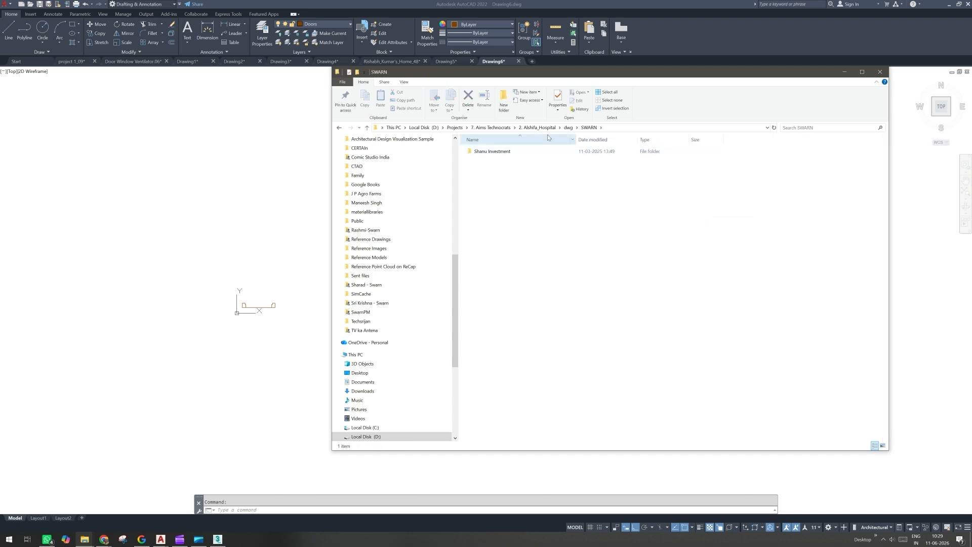
pyautogui.click(568, 128)
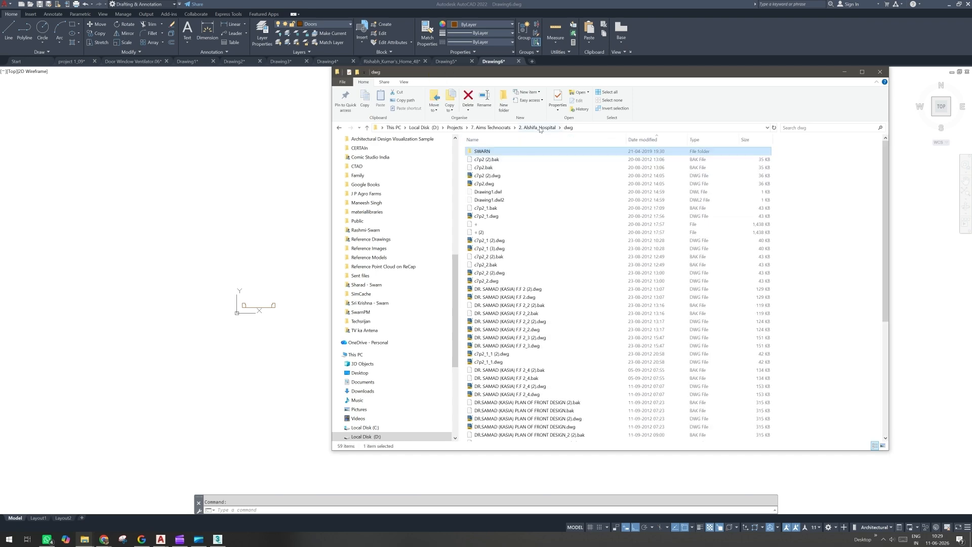
pyautogui.click(514, 298)
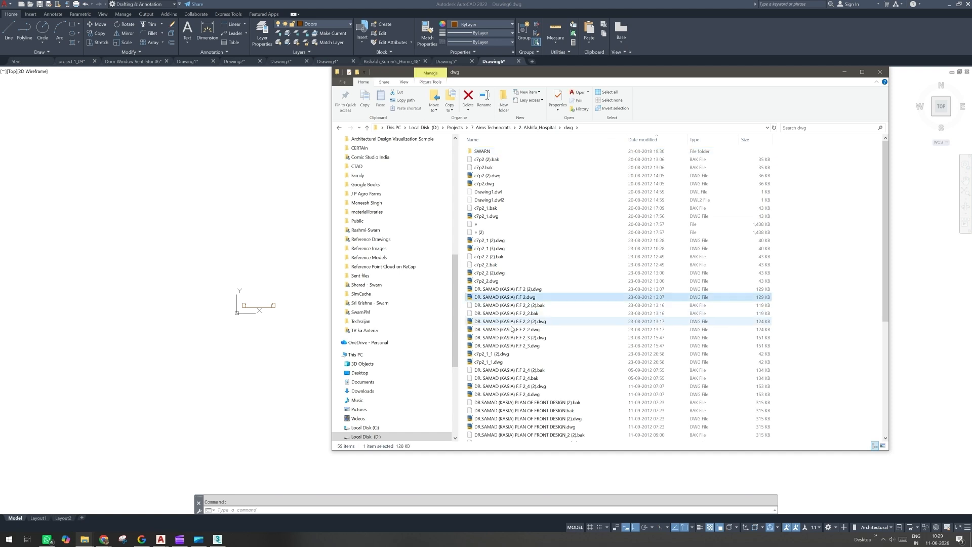
pyautogui.click(508, 346)
pyautogui.scroll(-2, 506, 355)
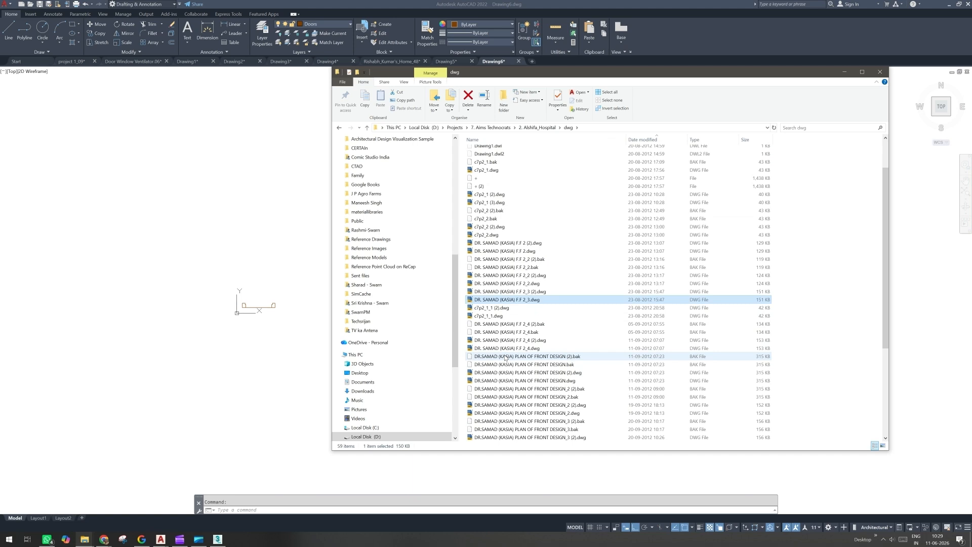
pyautogui.doubleClick(520, 299)
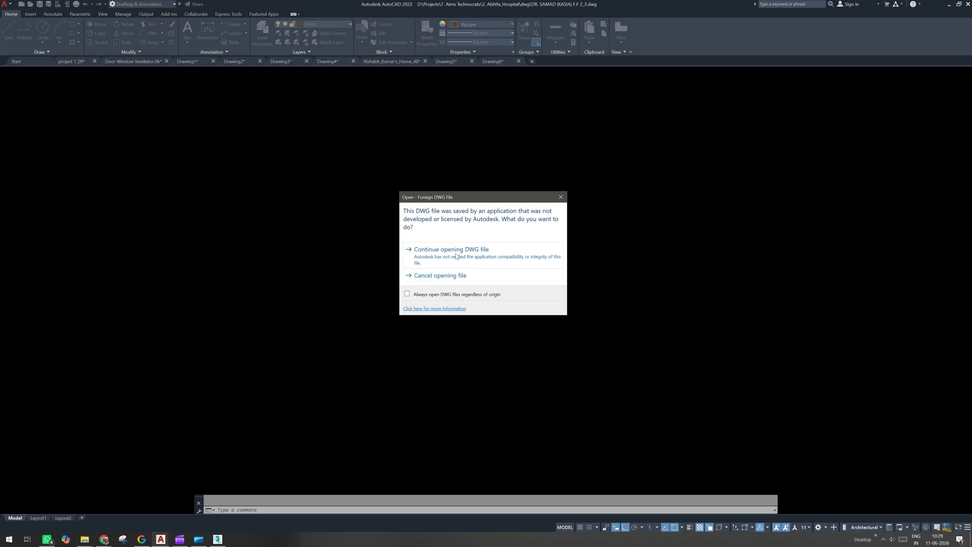
pyautogui.click(456, 253)
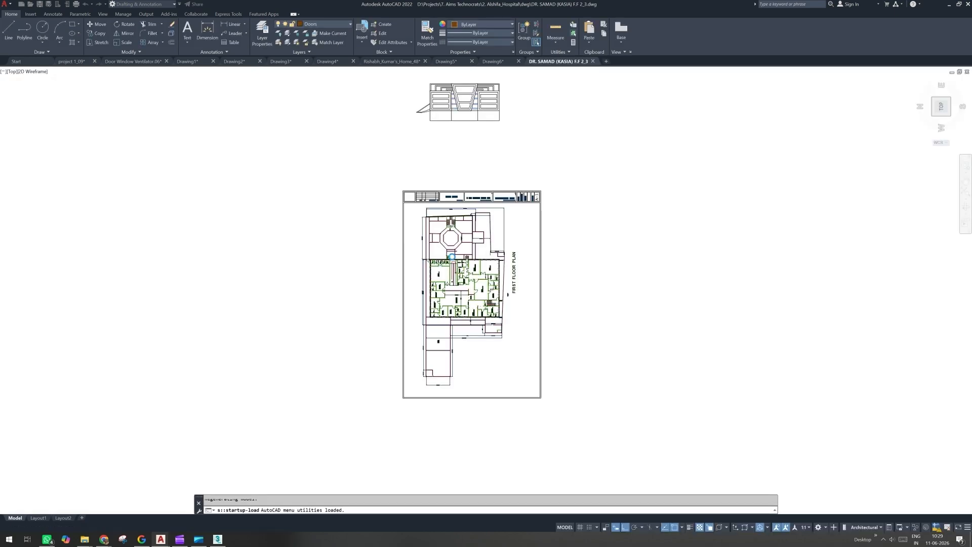
# Step: Start a line at 0,0 to check where the origin lies relative to the first floor plan, and cancel it
pyautogui.scroll(-3, 451, 257)
pyautogui.scroll(2, 452, 256)
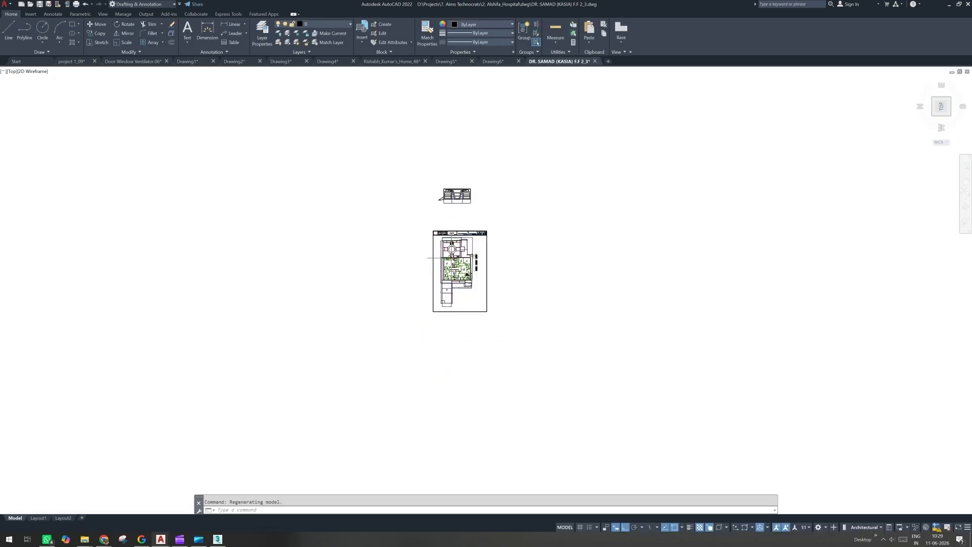
pyautogui.scroll(3, 449, 268)
pyautogui.scroll(-3, 446, 268)
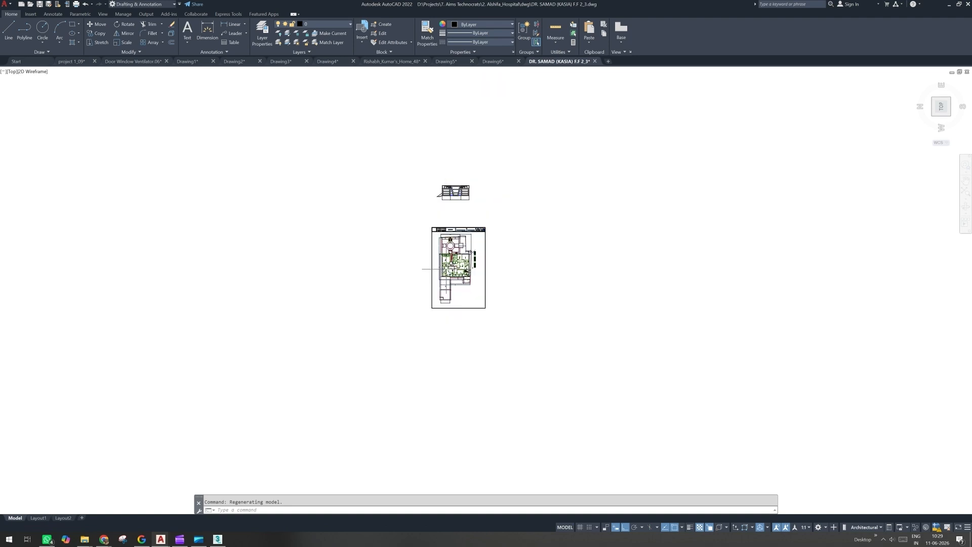
pyautogui.write('l')
pyautogui.press('Return')
pyautogui.write('0')
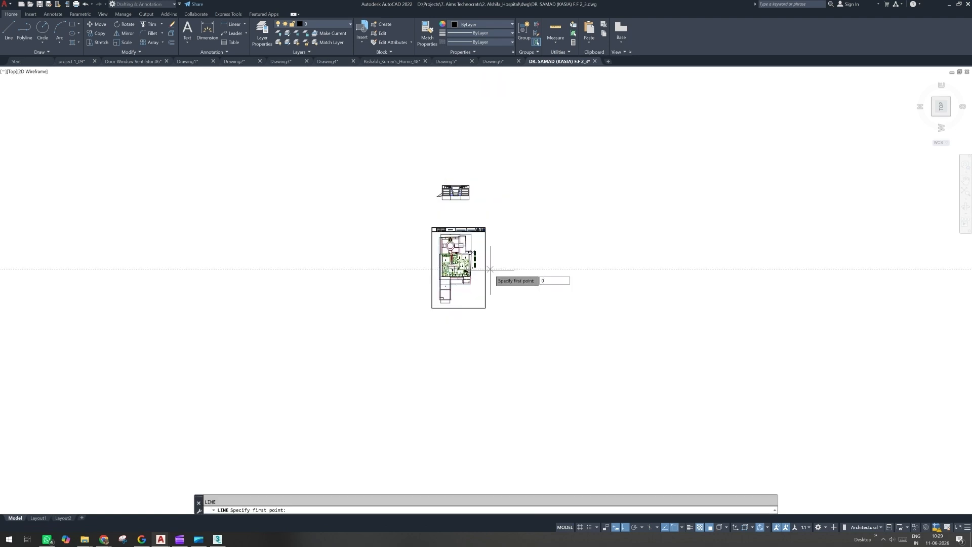
pyautogui.write(',0')
pyautogui.press('Return')
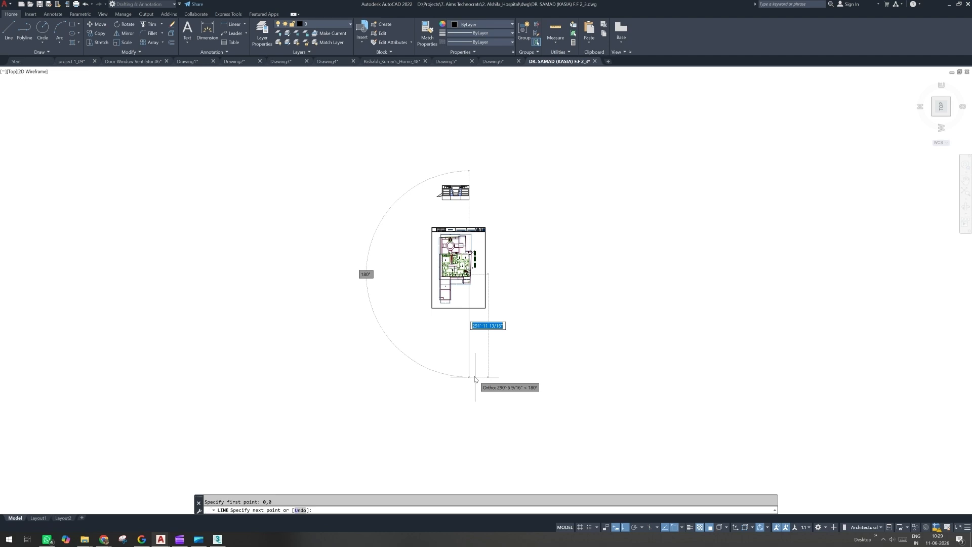
pyautogui.scroll(2, 481, 324)
pyautogui.scroll(4, 471, 248)
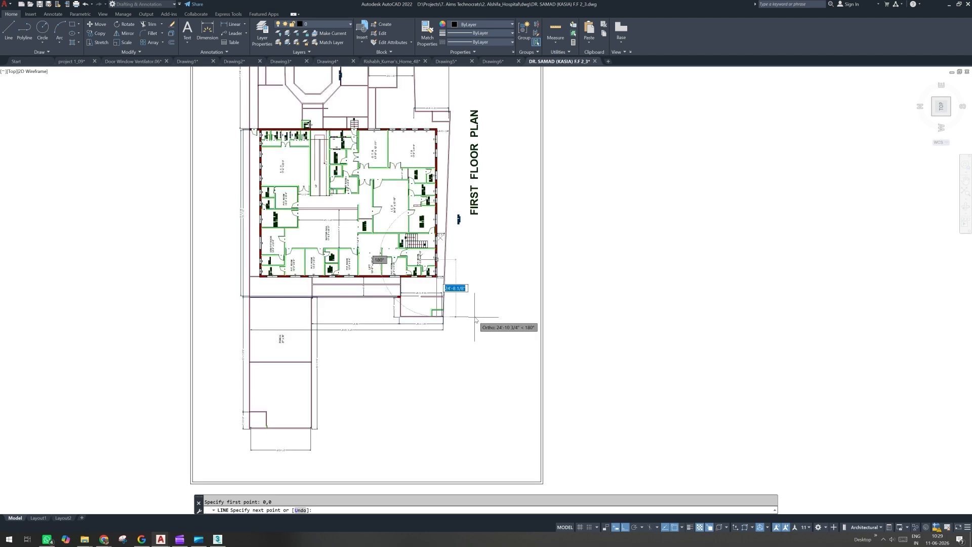
pyautogui.scroll(3, 476, 320)
pyautogui.press('Escape')
# Step: Close the first floor plan drawing without saving
pyautogui.scroll(-10, 440, 332)
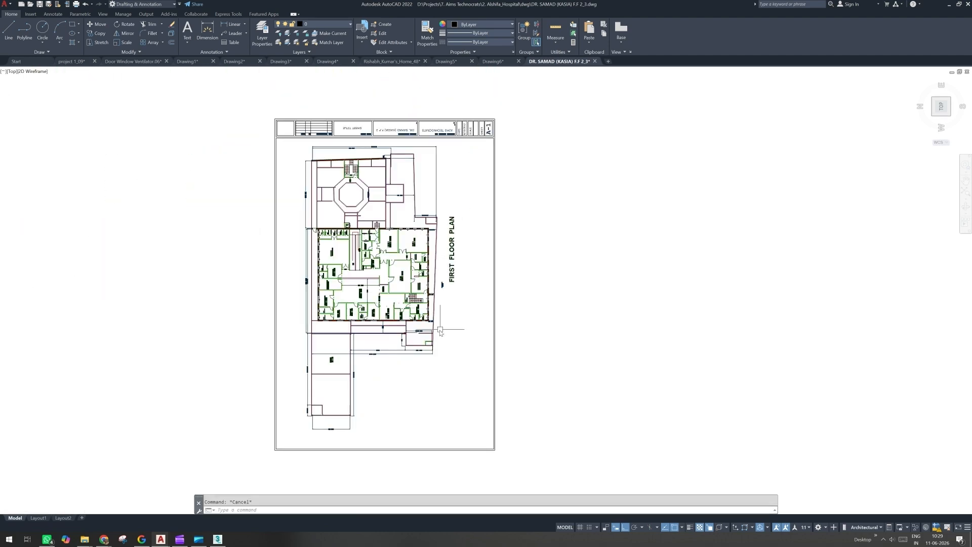
pyautogui.scroll(-4, 440, 332)
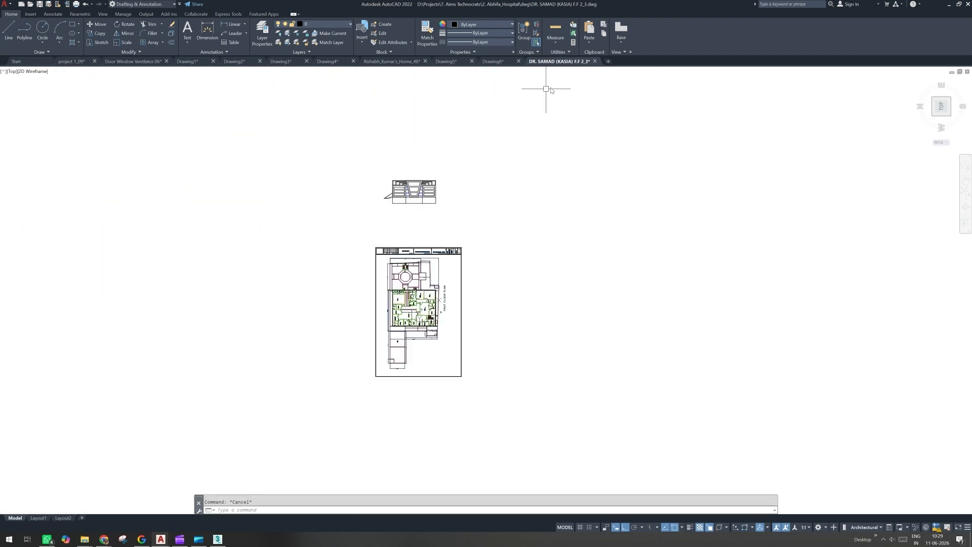
pyautogui.click(595, 63)
pyautogui.click(517, 280)
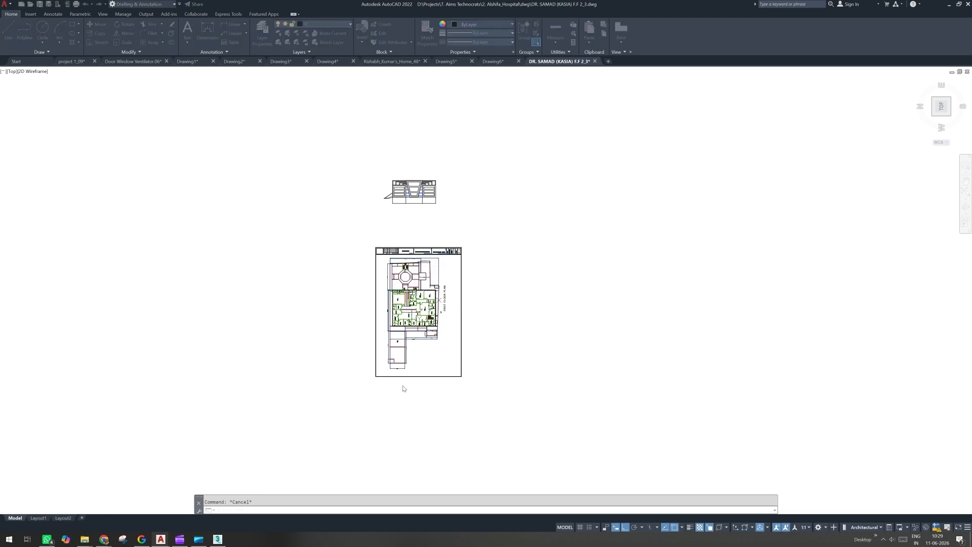
# Step: Switch to File Explorer and open the folder D:\Projects\2. S.E.C\7. Vikas Polytechnic\dwg
pyautogui.click(86, 540)
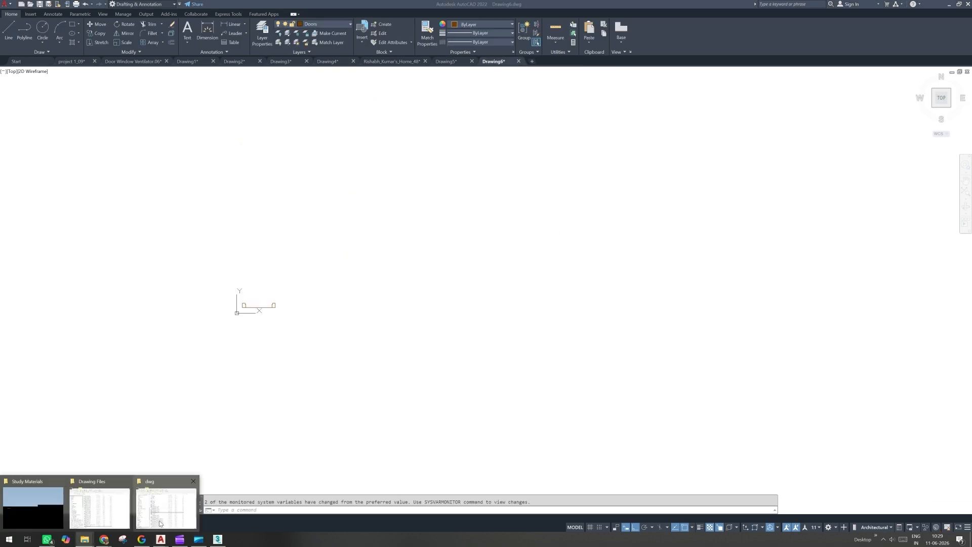
pyautogui.click(160, 523)
pyautogui.click(425, 128)
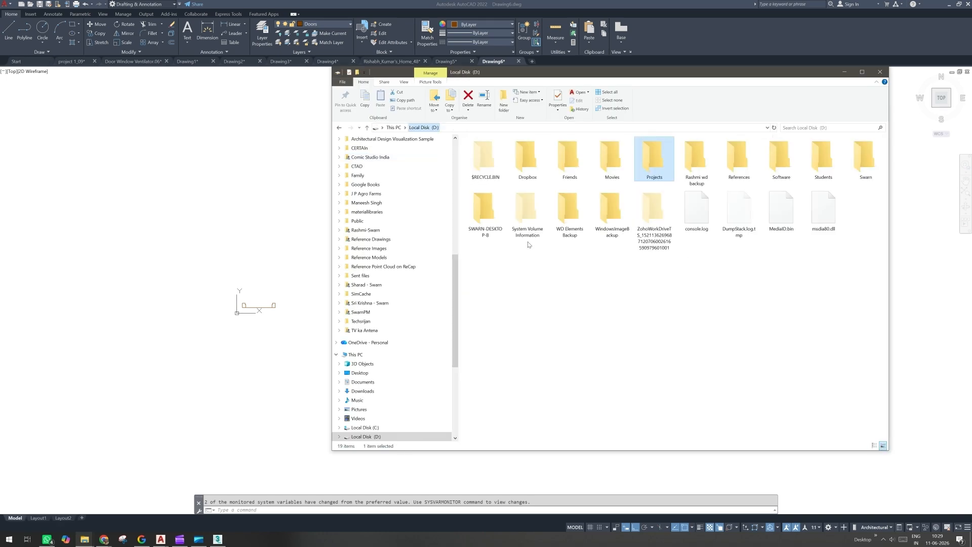
pyautogui.doubleClick(642, 180)
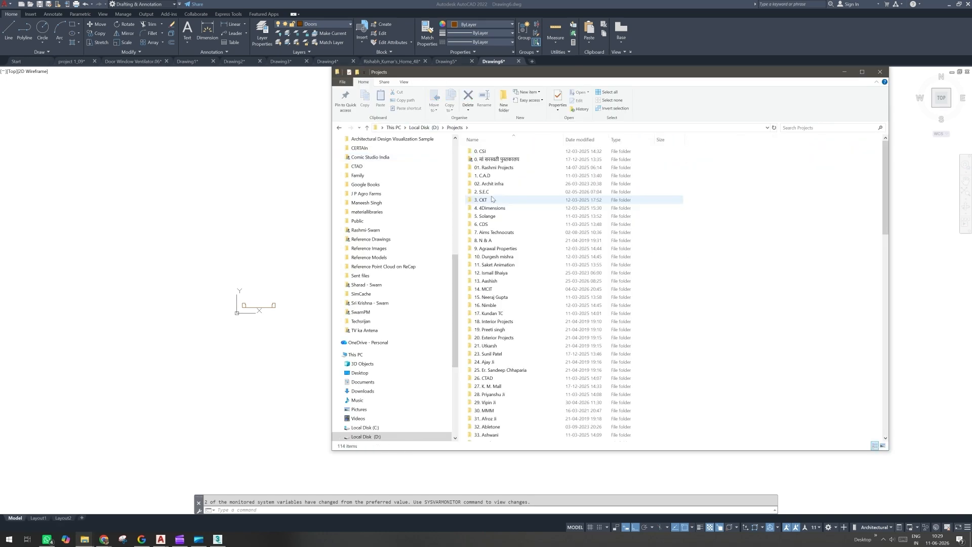
pyautogui.doubleClick(492, 199)
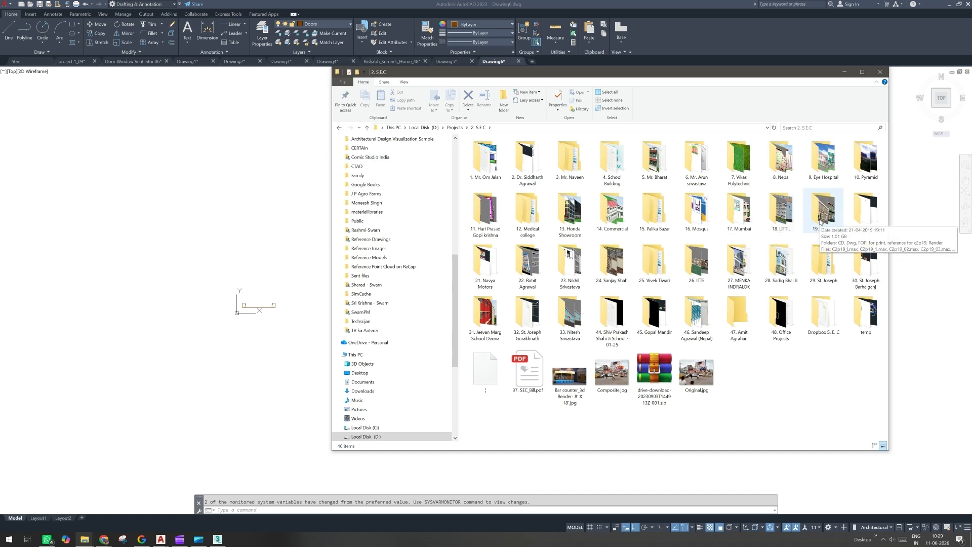
pyautogui.doubleClick(747, 175)
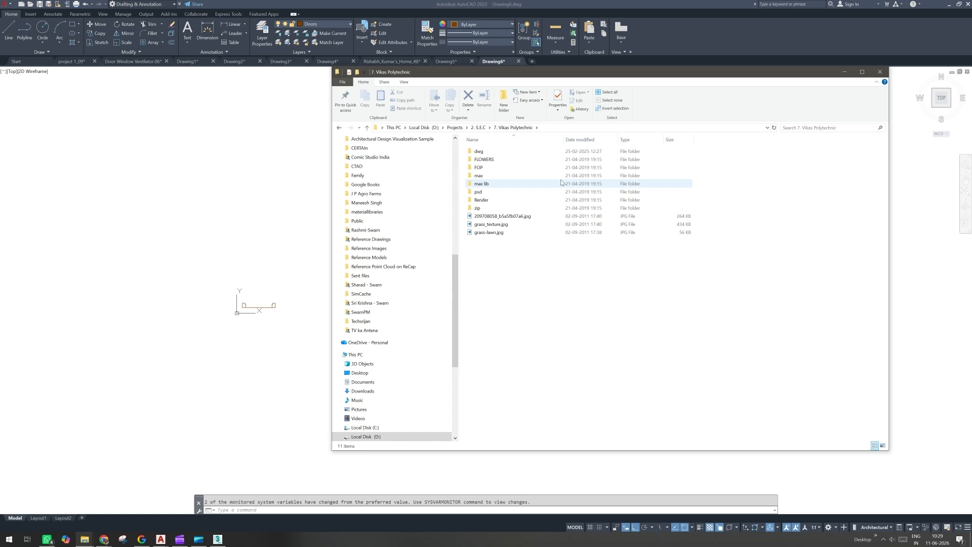
pyautogui.click(485, 153)
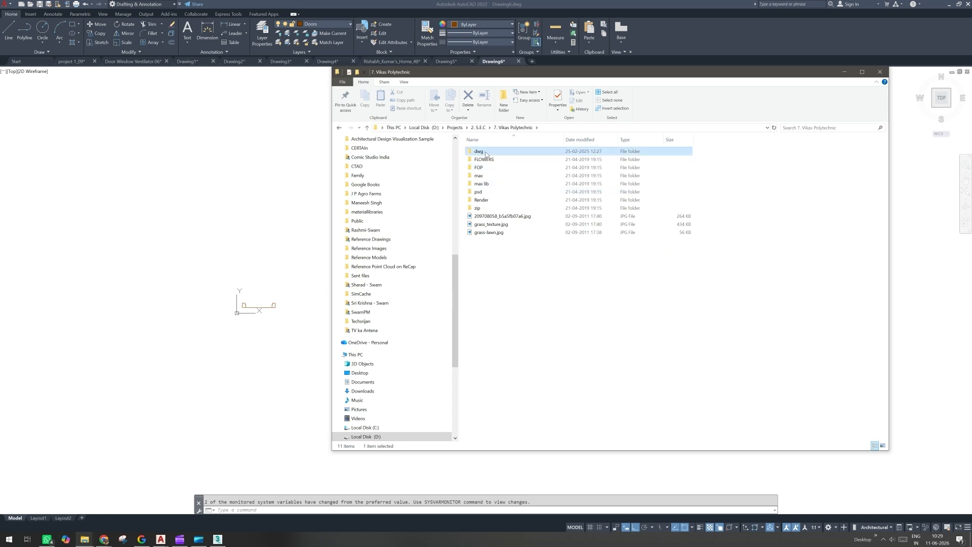
pyautogui.doubleClick(486, 153)
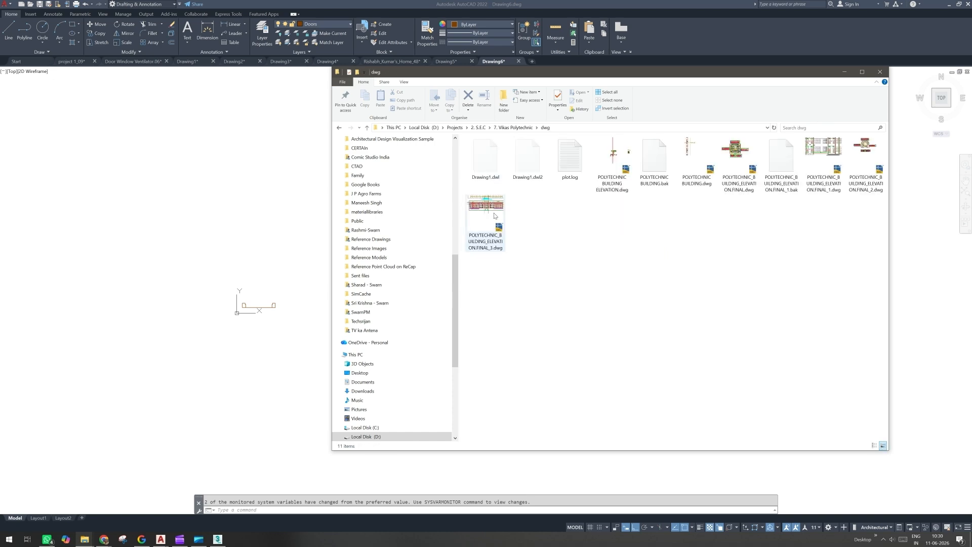
# Step: List the folder's files with details, widen the file name column, and try to open POLYTECHNIC_BUILDING_ELEVATION.FINAL.dwg
pyautogui.click(874, 446)
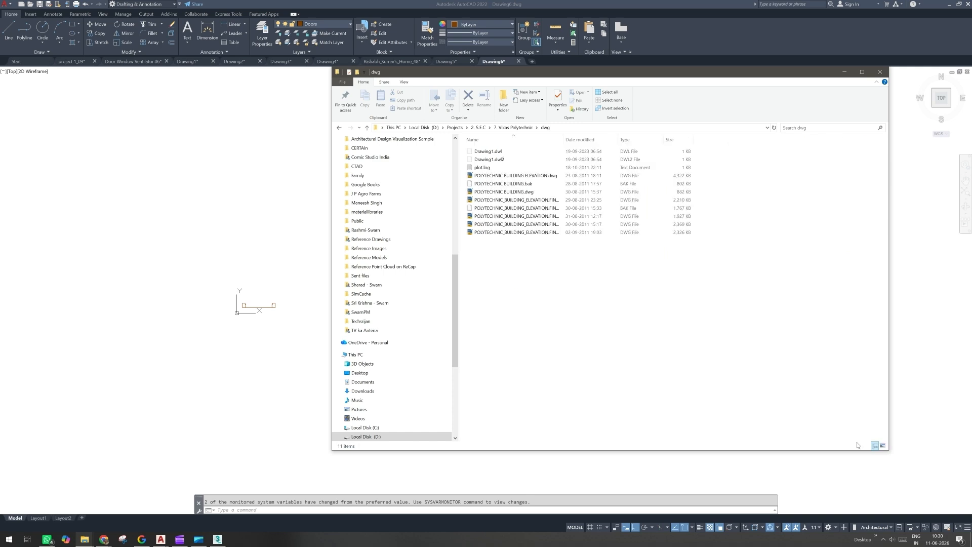
pyautogui.moveTo(564, 143); pyautogui.dragTo(599, 149)
pyautogui.click(561, 200)
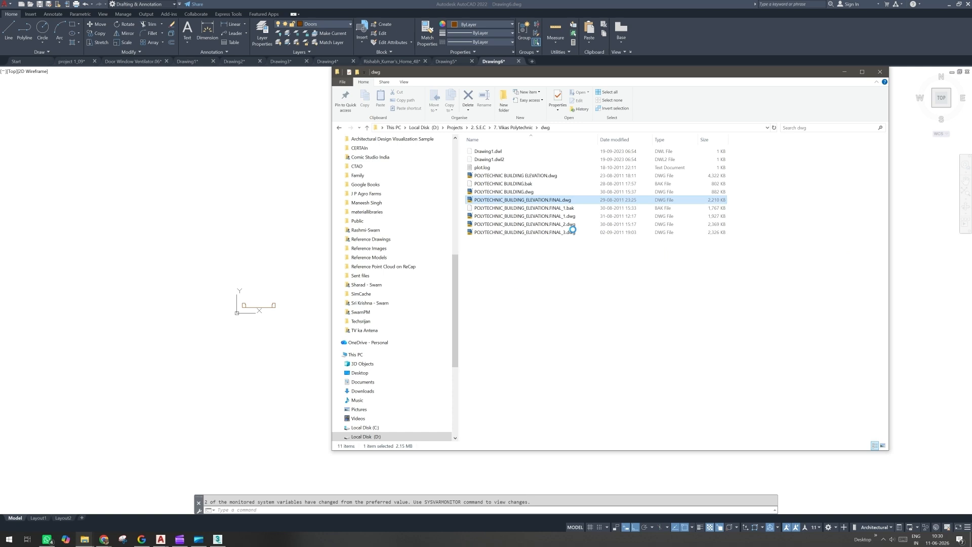
pyautogui.click(99, 283)
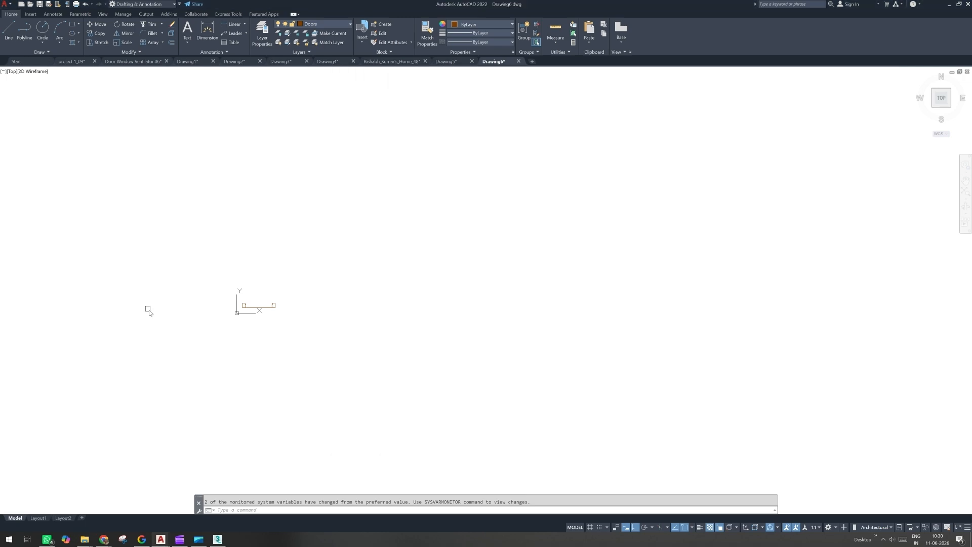
pyautogui.hotkey('alt', 'Tab')
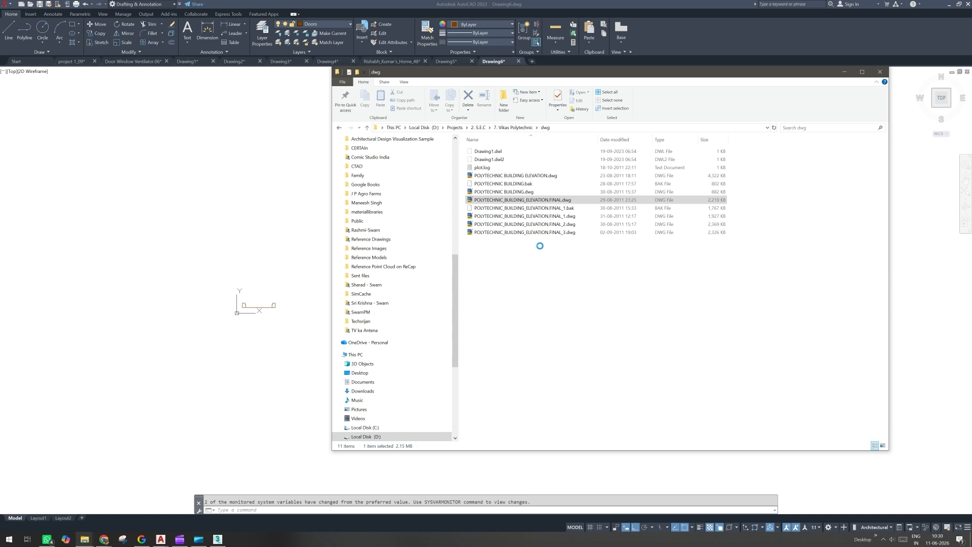
pyautogui.click(179, 540)
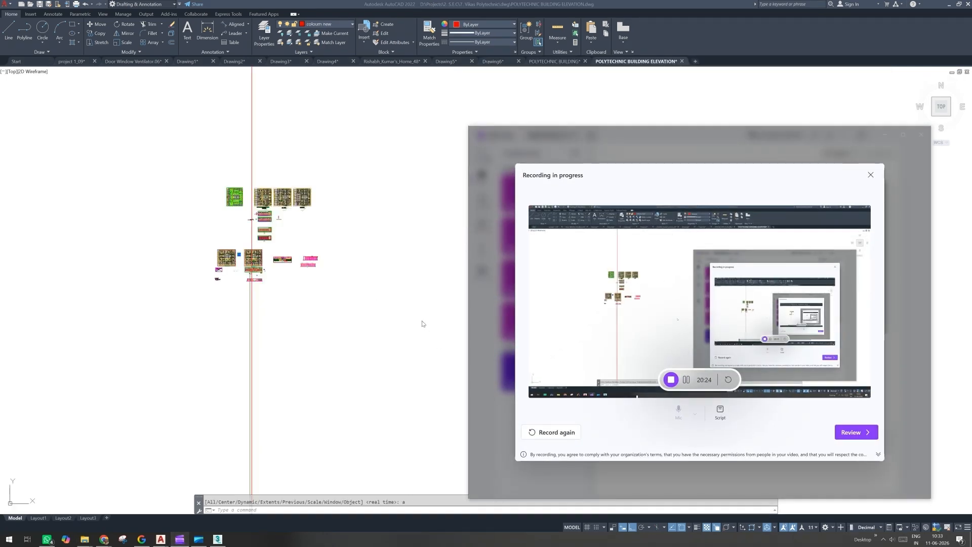
pyautogui.click(424, 324)
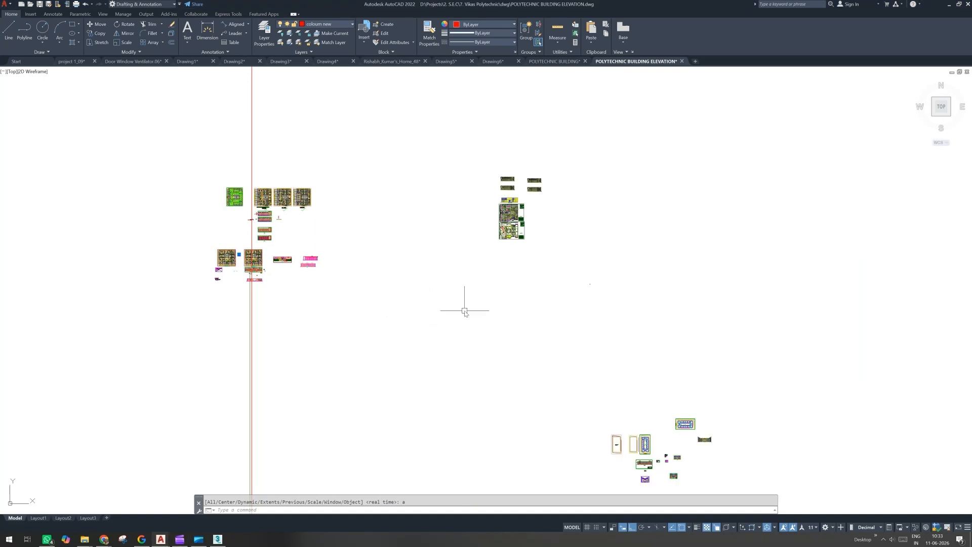
# Step: Examine the detached group of four elevations and two floor plans in the POLYTECHNIC BUILDING ELEVATION drawing
pyautogui.scroll(-2, 369, 314)
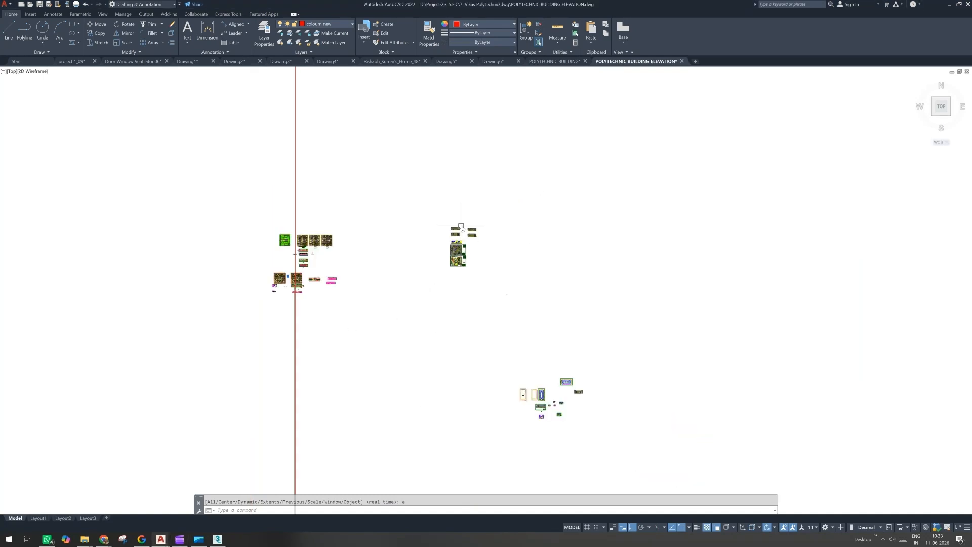
pyautogui.scroll(8, 451, 233)
pyautogui.scroll(4, 439, 235)
pyautogui.scroll(-4, 430, 268)
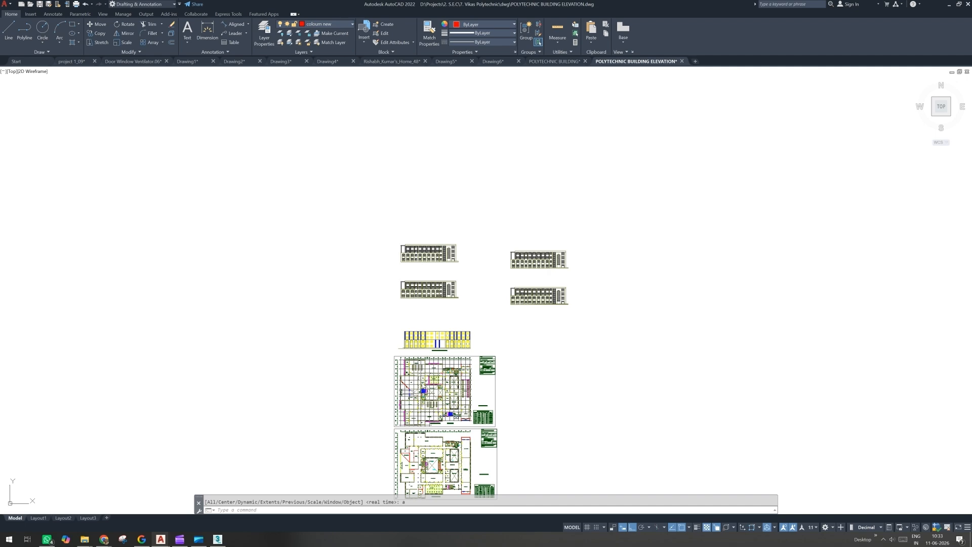
pyautogui.scroll(4, 420, 381)
pyautogui.scroll(-8, 422, 380)
pyautogui.moveTo(235, 351); pyautogui.dragTo(380, 288, button='middle')
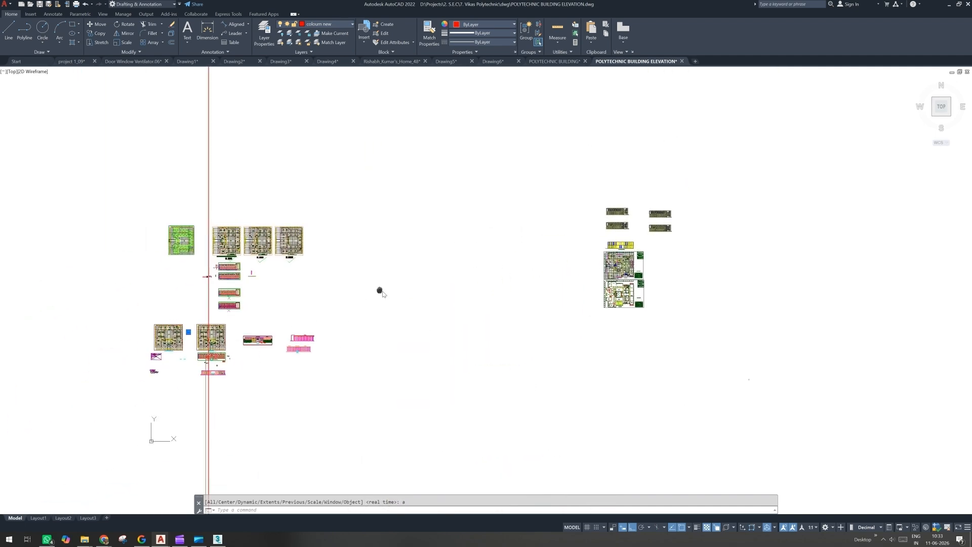
# Step: Examine the floor plans and elevations around the long vertical line and how far apart the drawing's groups are spread
pyautogui.scroll(5, 187, 242)
pyautogui.scroll(-1, 203, 254)
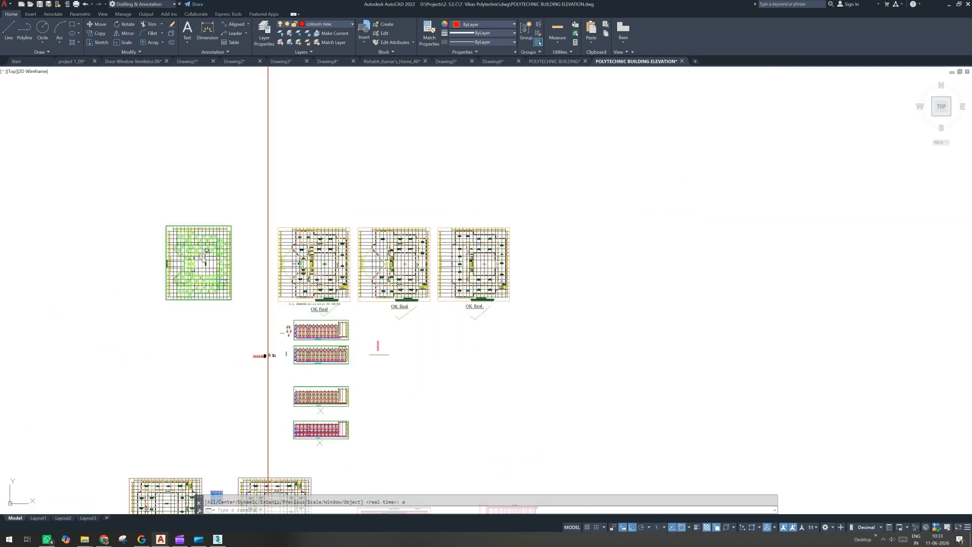
pyautogui.scroll(4, 330, 308)
pyautogui.scroll(-4, 455, 335)
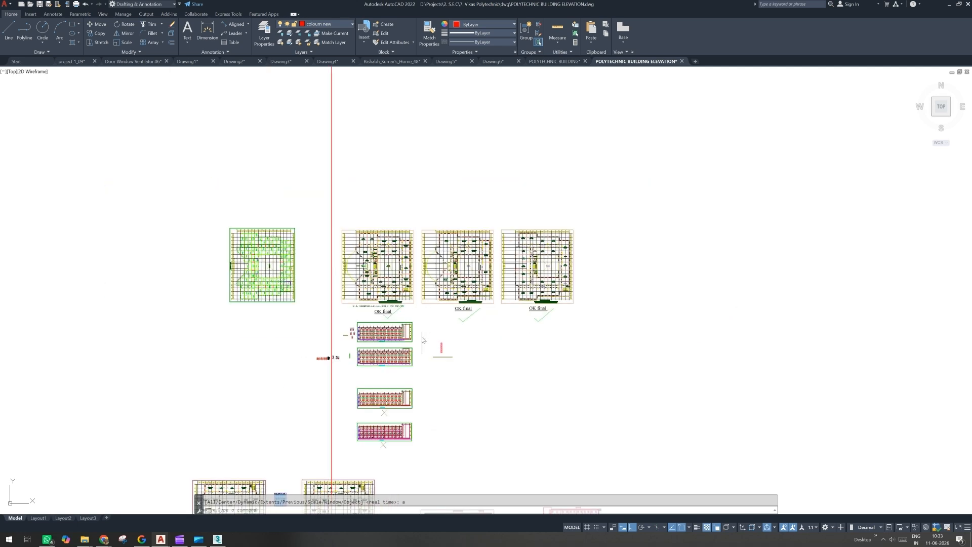
pyautogui.moveTo(426, 354); pyautogui.dragTo(327, 278, button='middle')
pyautogui.scroll(-2, 321, 310)
pyautogui.moveTo(436, 338); pyautogui.dragTo(298, 313, button='middle')
pyautogui.scroll(-4, 305, 317)
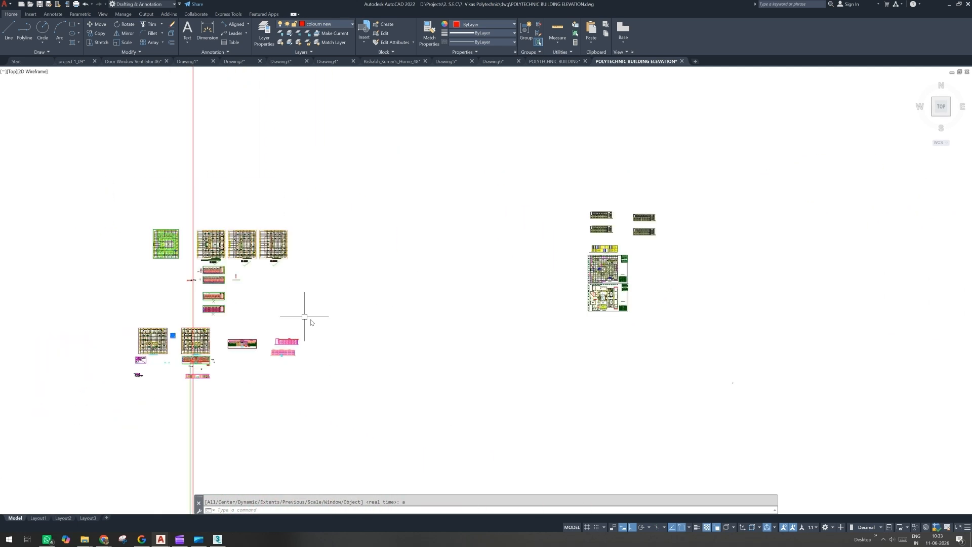
pyautogui.moveTo(385, 349); pyautogui.dragTo(386, 308, button='middle')
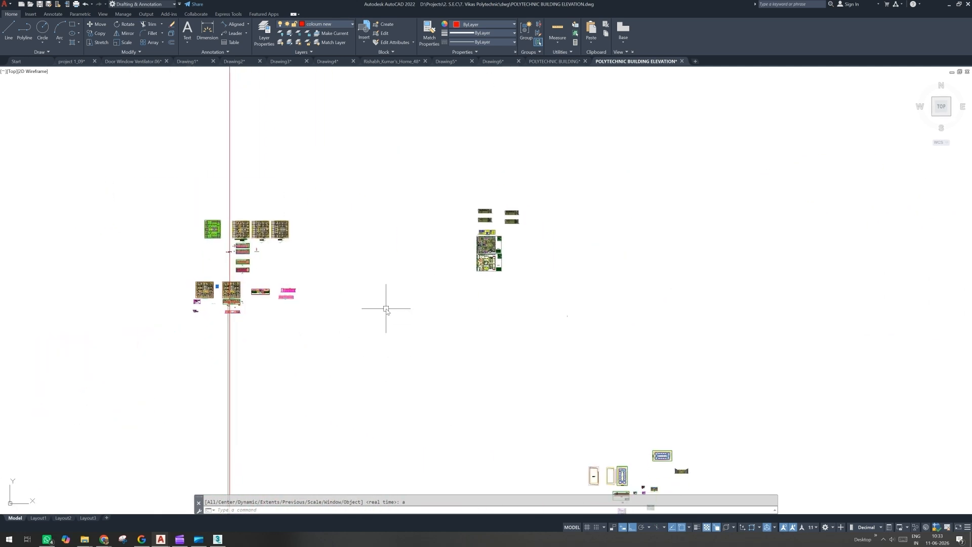
# Step: Draw a line about 1,776,000 units long from the origin 0,0 to the farthest group of plans, with Ortho off
pyautogui.write('l')
pyautogui.press('Return')
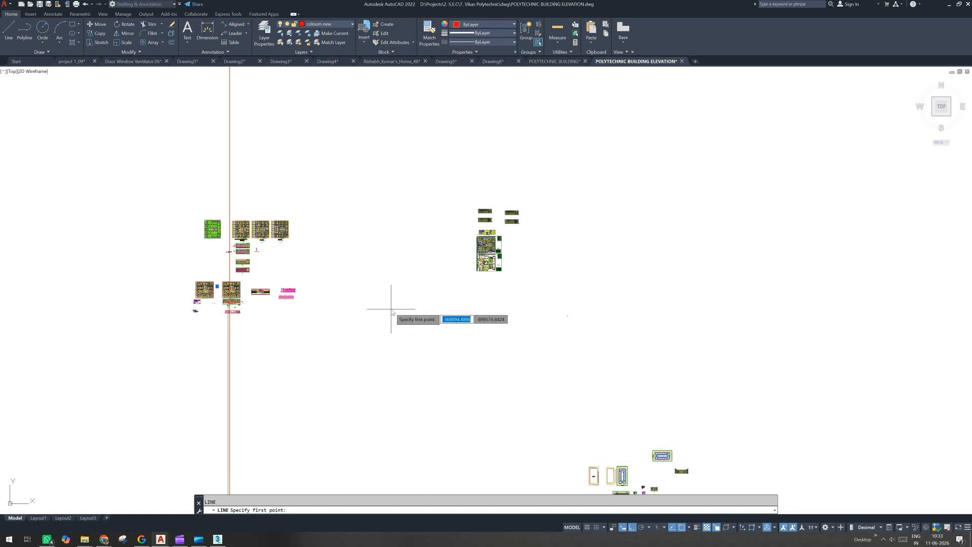
pyautogui.write(',0')
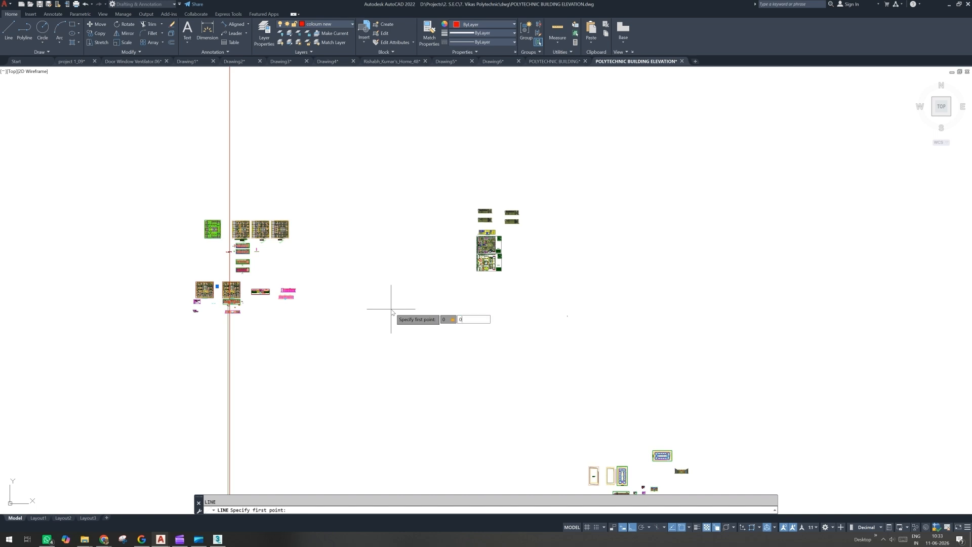
pyautogui.press('Return')
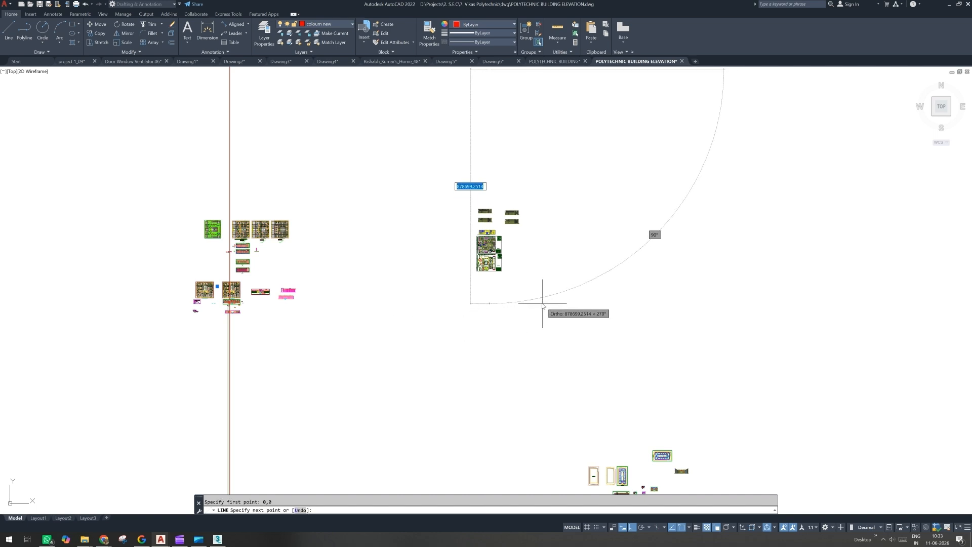
pyautogui.press('F8')
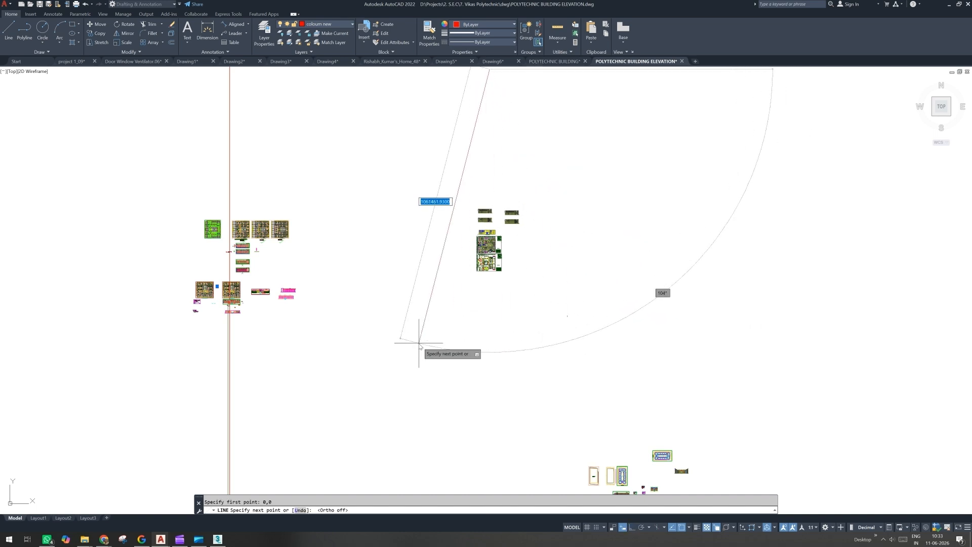
pyautogui.scroll(-2, 413, 342)
pyautogui.scroll(-2, 398, 354)
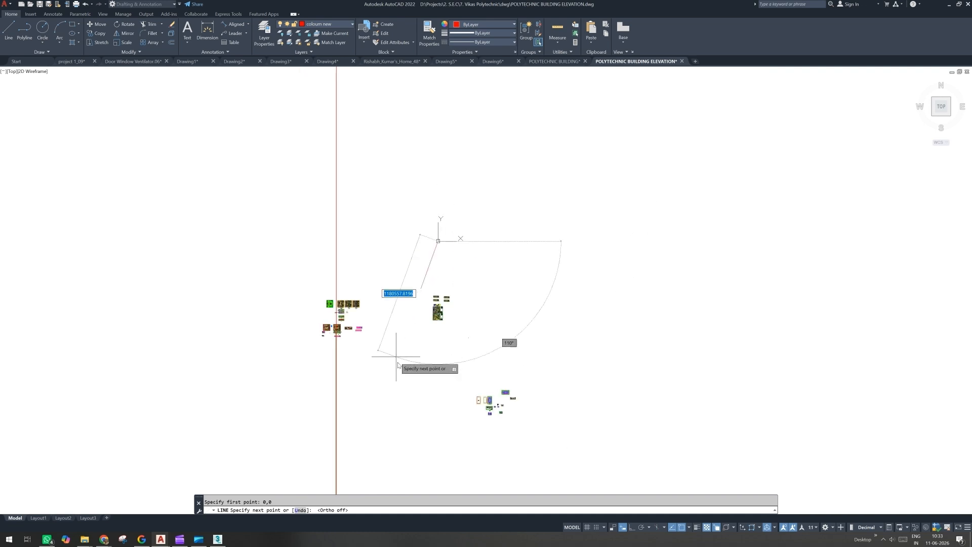
pyautogui.moveTo(391, 355); pyautogui.dragTo(395, 278, button='middle')
pyautogui.scroll(2, 482, 329)
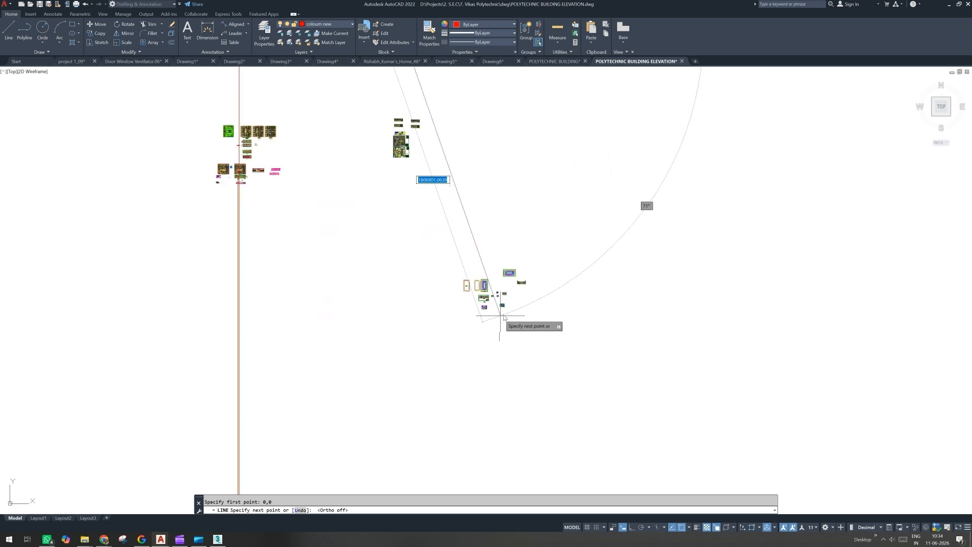
pyautogui.scroll(4, 482, 329)
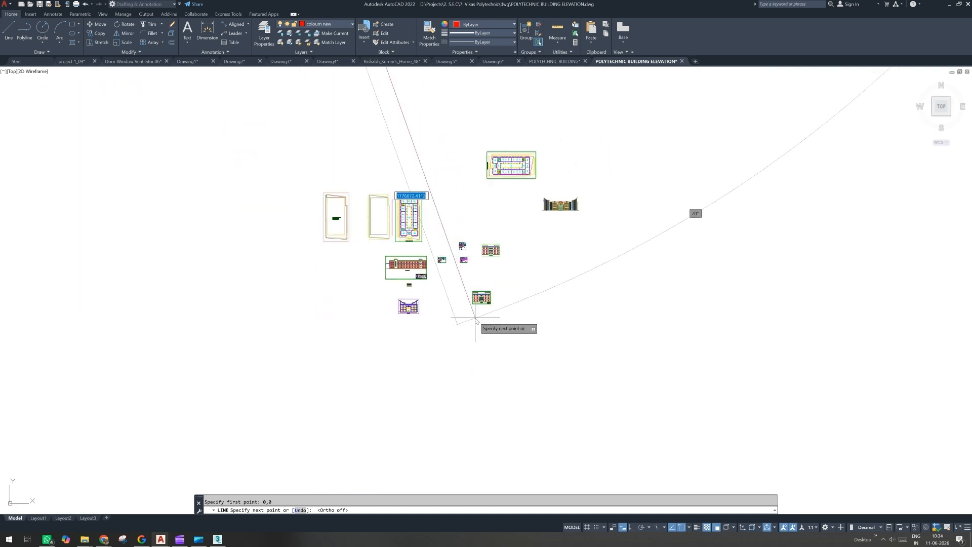
pyautogui.press('Return')
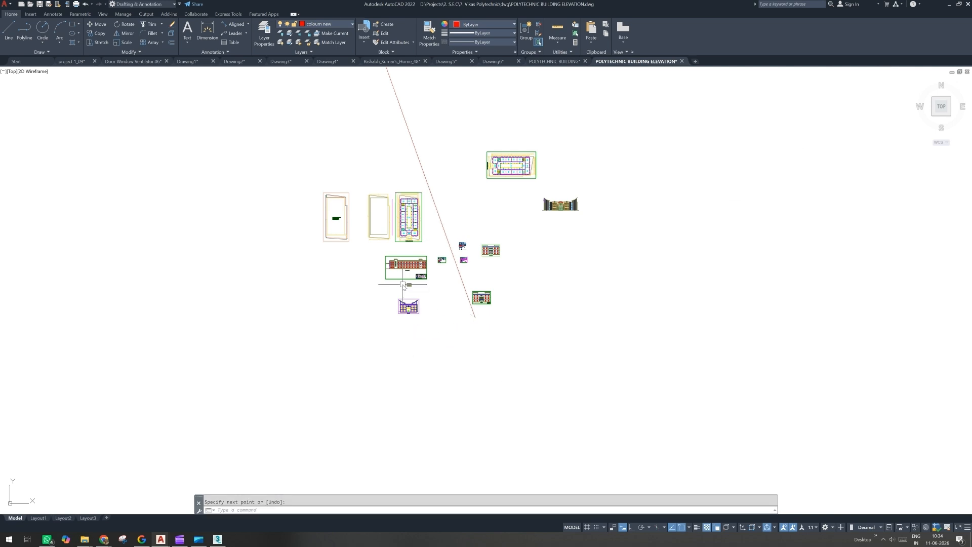
# Step: Add an aligned dimension along the line between the far group and the origin, and inspect its text
pyautogui.write('dal')
pyautogui.press('Return')
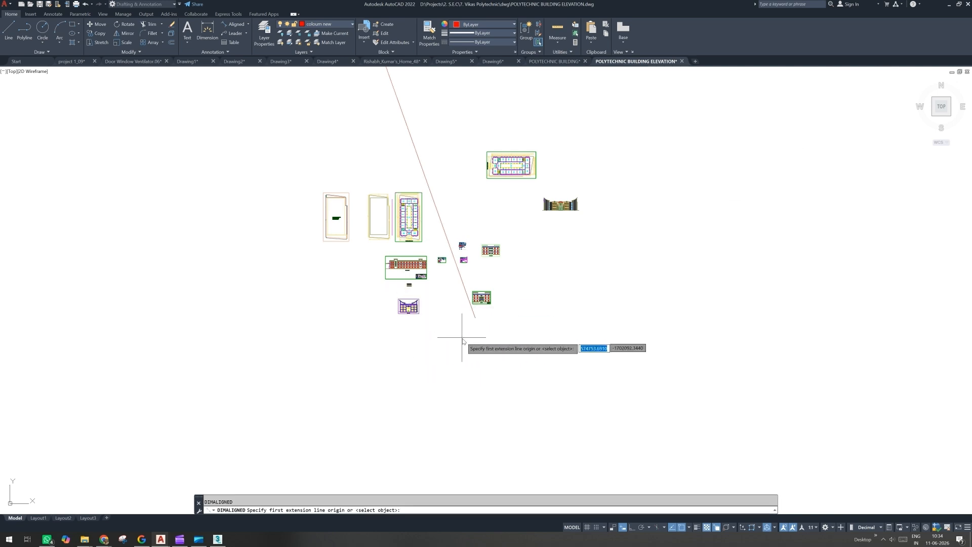
pyautogui.click(475, 318)
pyautogui.scroll(-3, 476, 328)
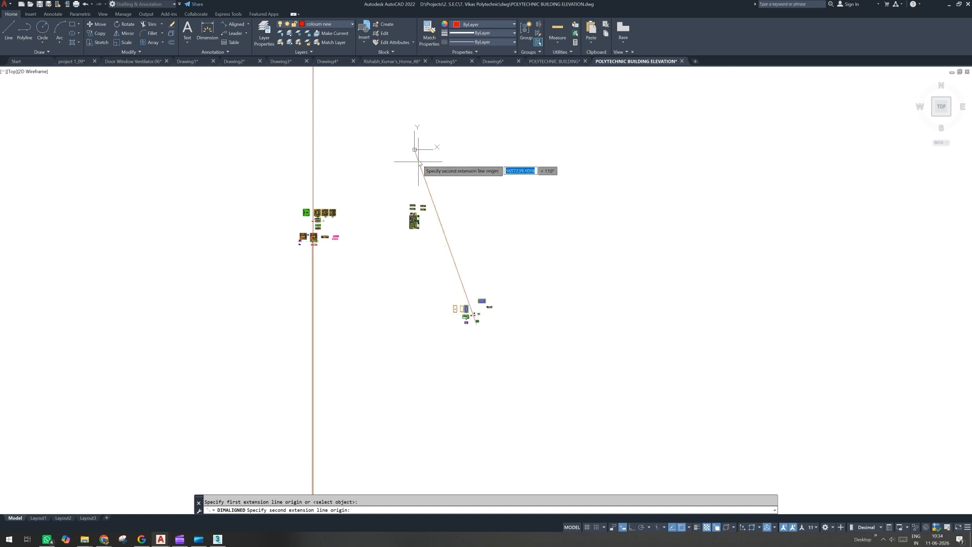
pyautogui.click(414, 149)
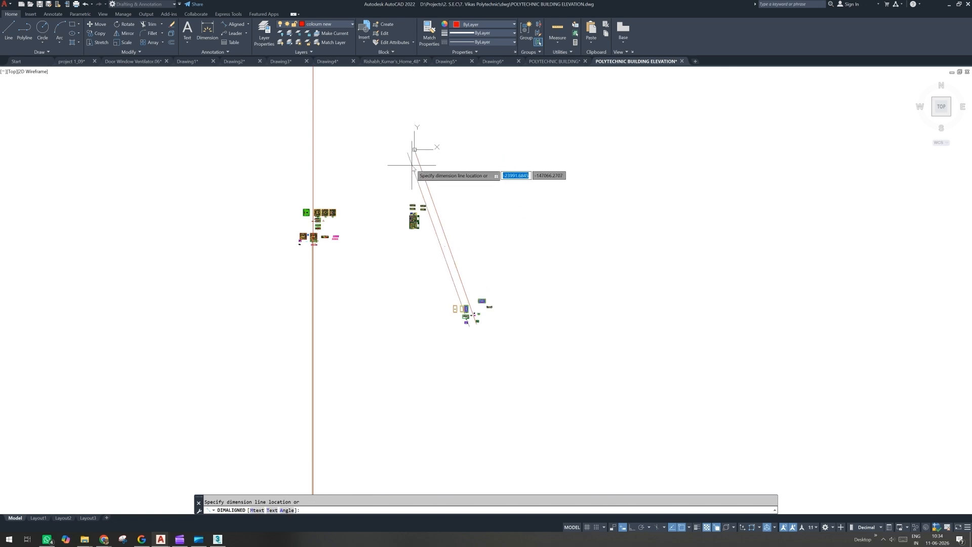
pyautogui.click(409, 158)
pyautogui.scroll(5, 435, 232)
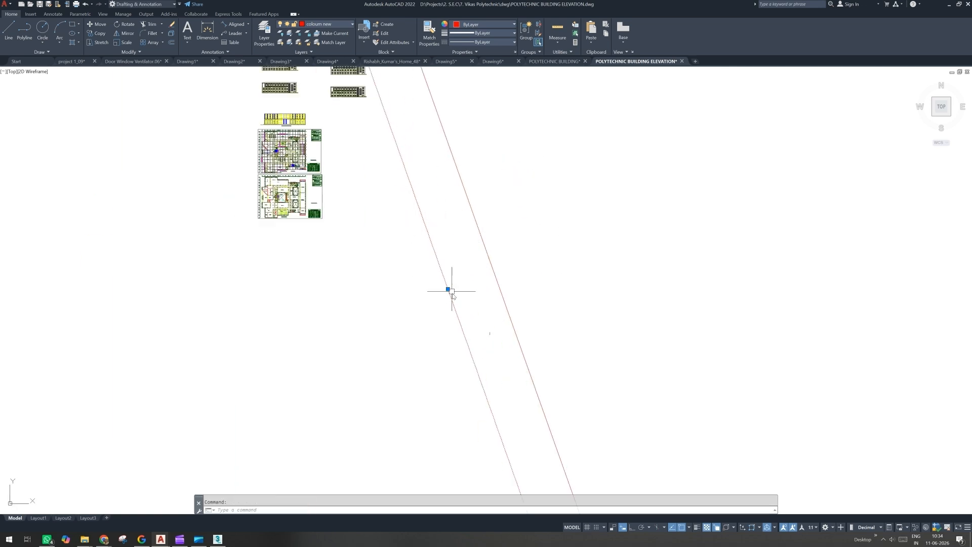
pyautogui.scroll(3, 385, 284)
pyautogui.press('Escape')
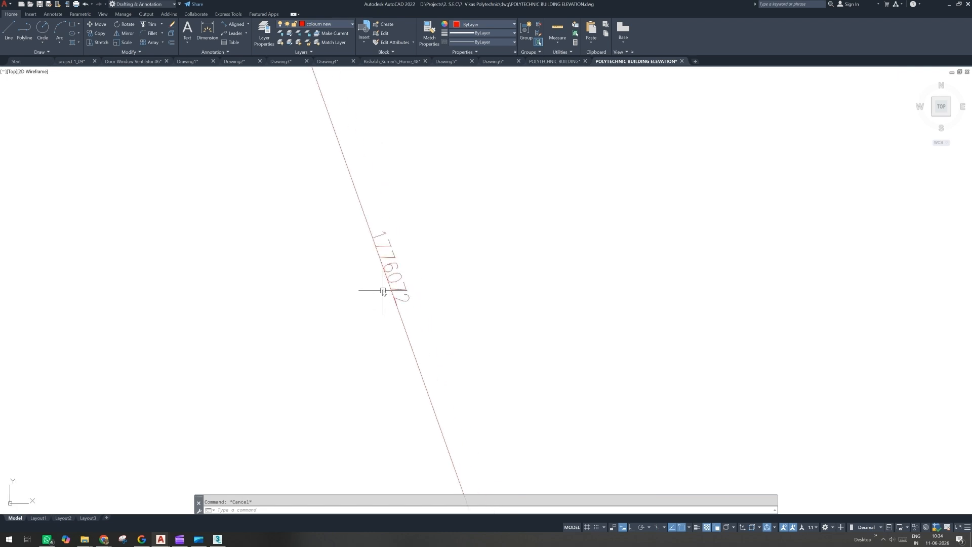
pyautogui.click(332, 182)
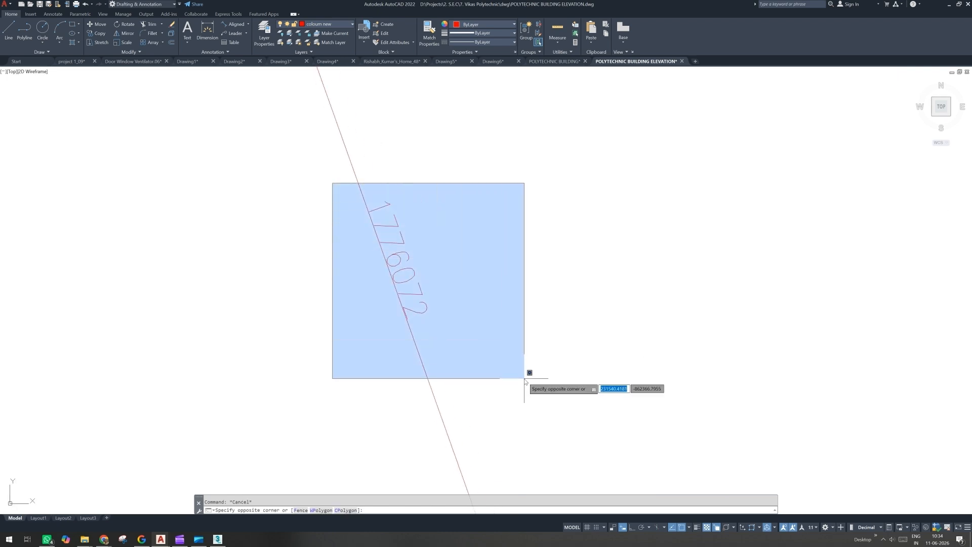
pyautogui.press('Escape')
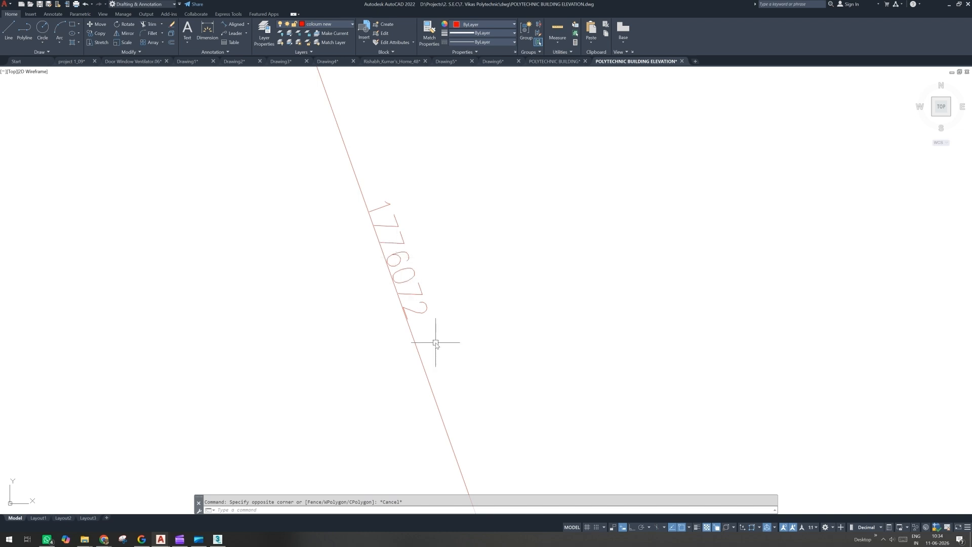
# Step: Erase the diagonal line from the origin together with its aligned dimension
pyautogui.scroll(-5, 436, 343)
pyautogui.scroll(-5, 397, 274)
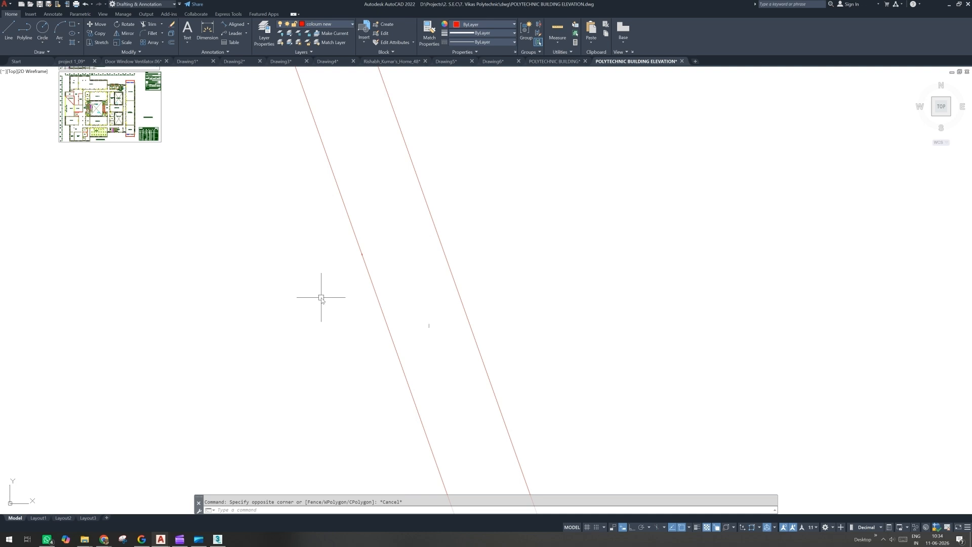
pyautogui.scroll(-2, 341, 293)
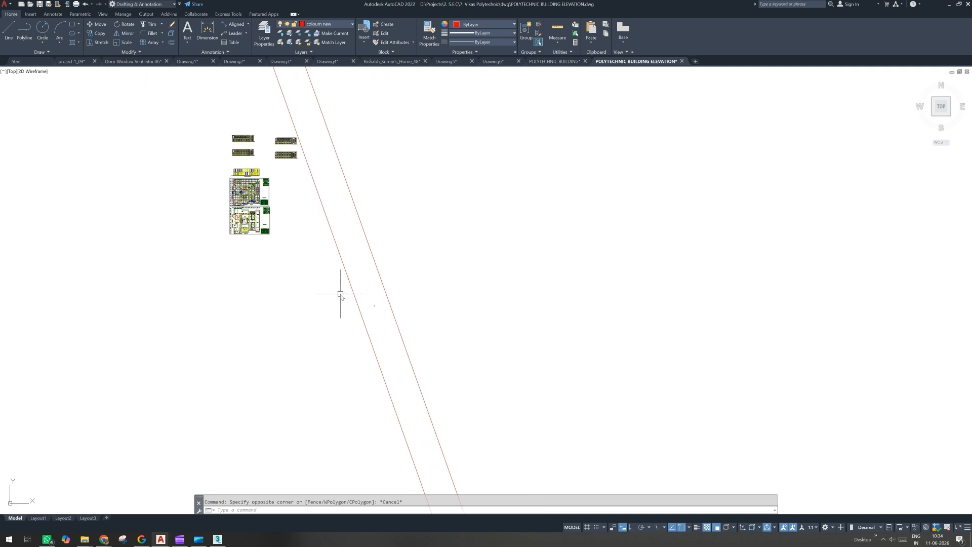
pyautogui.scroll(5, 250, 191)
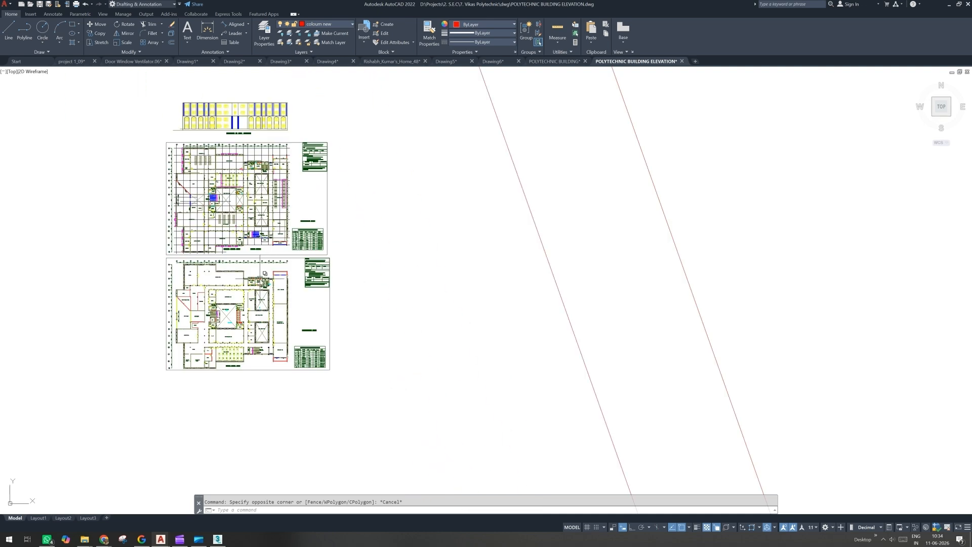
pyautogui.scroll(-4, 262, 276)
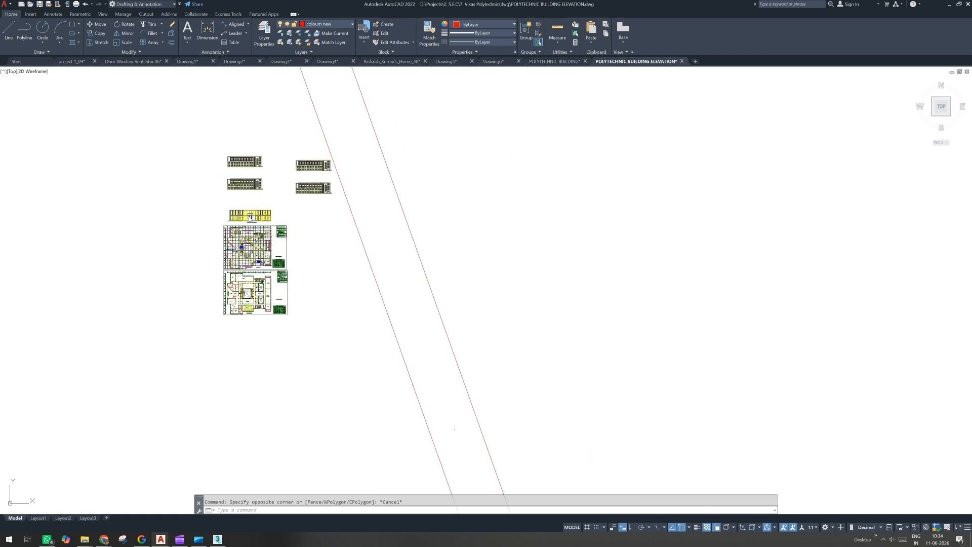
pyautogui.scroll(5, 251, 217)
pyautogui.scroll(-5, 283, 318)
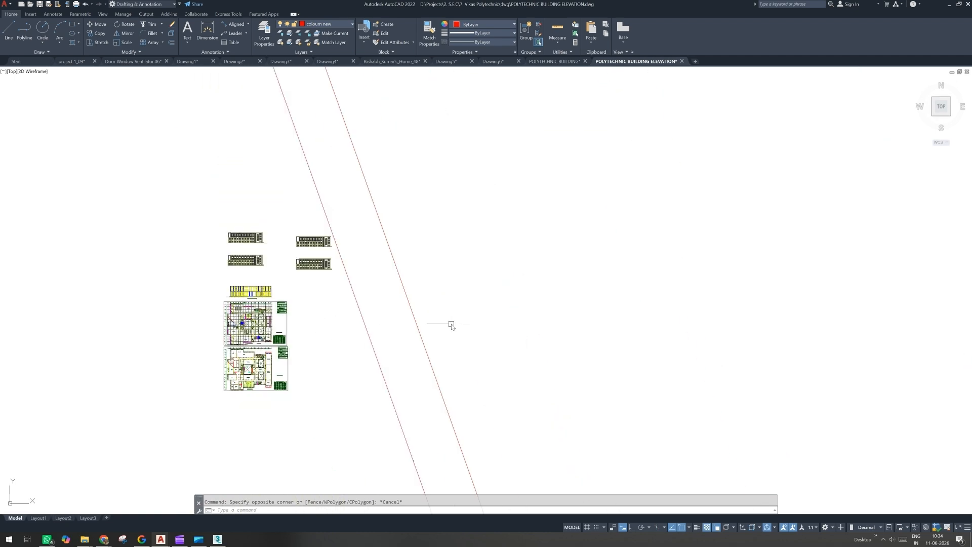
pyautogui.click(452, 326)
pyautogui.click(362, 404)
pyautogui.press('Delete')
# Step: Examine how far each of the three drawing groups lies from the origin and from one another
pyautogui.scroll(-8, 392, 374)
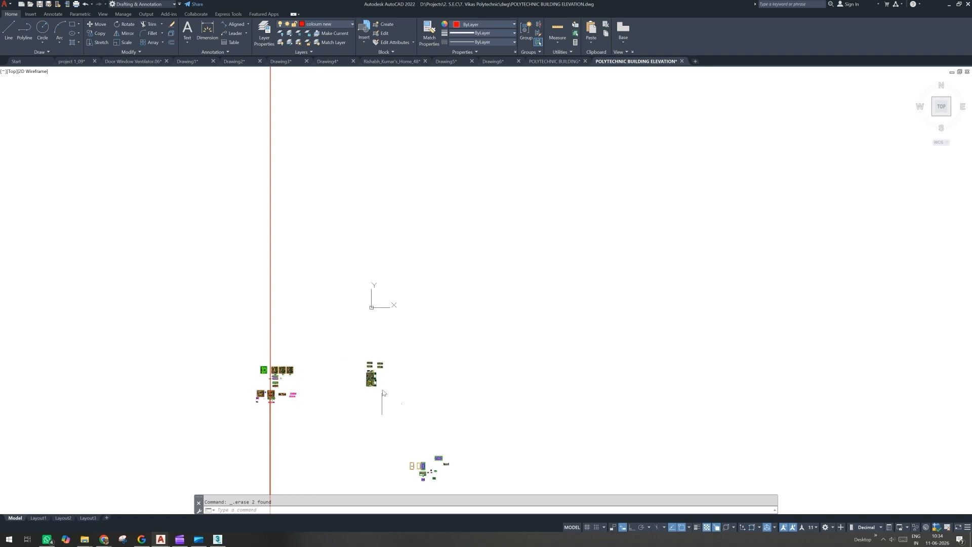
pyautogui.scroll(7, 381, 327)
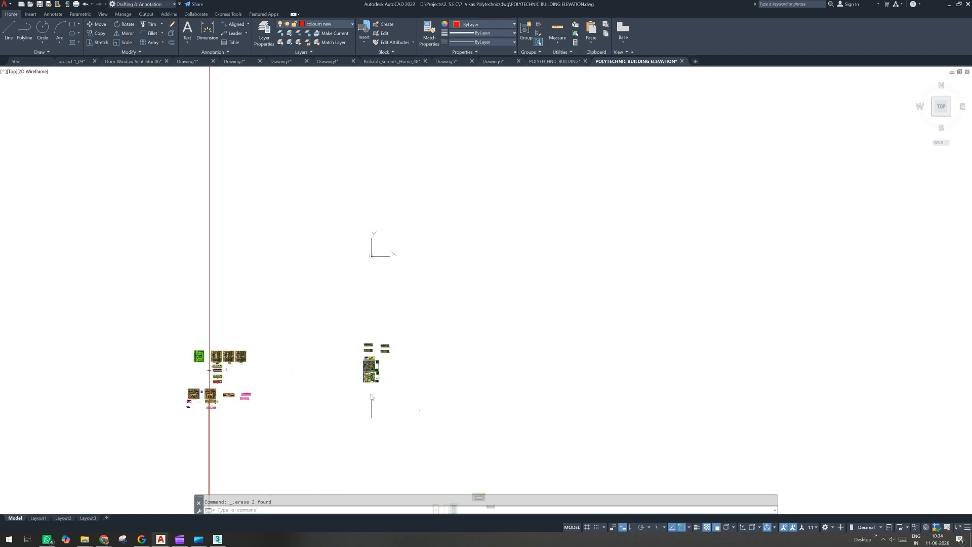
pyautogui.scroll(-8, 393, 357)
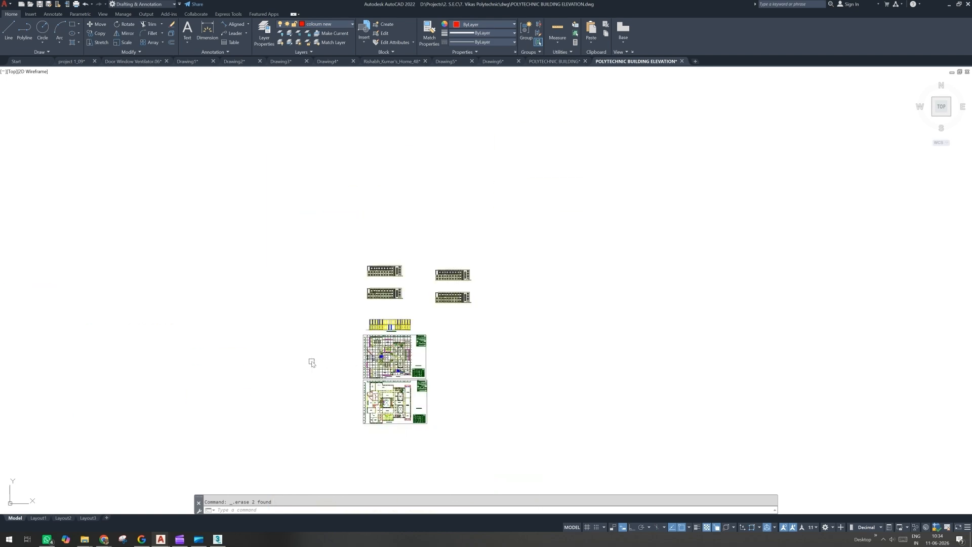
pyautogui.moveTo(206, 349); pyautogui.dragTo(205, 240, button='middle')
pyautogui.scroll(-4, 207, 238)
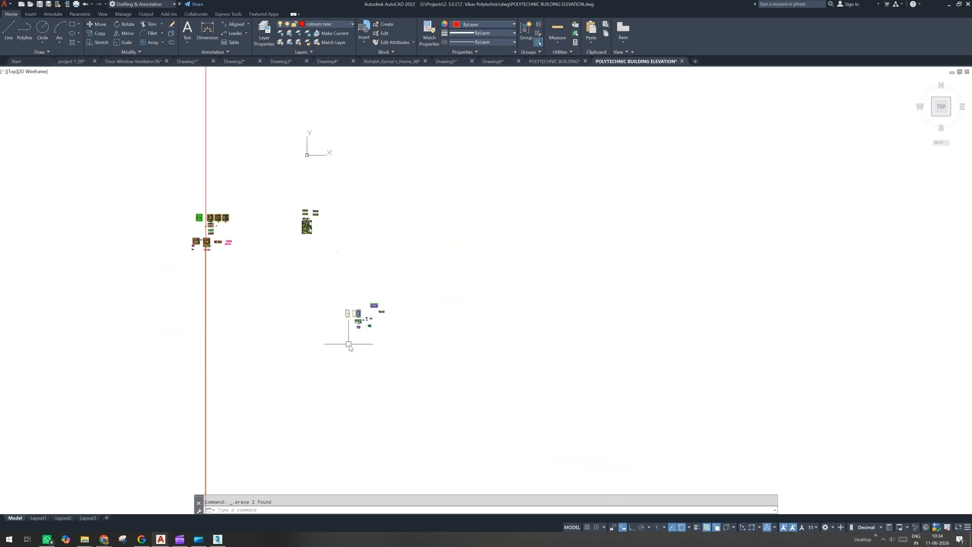
pyautogui.scroll(7, 351, 319)
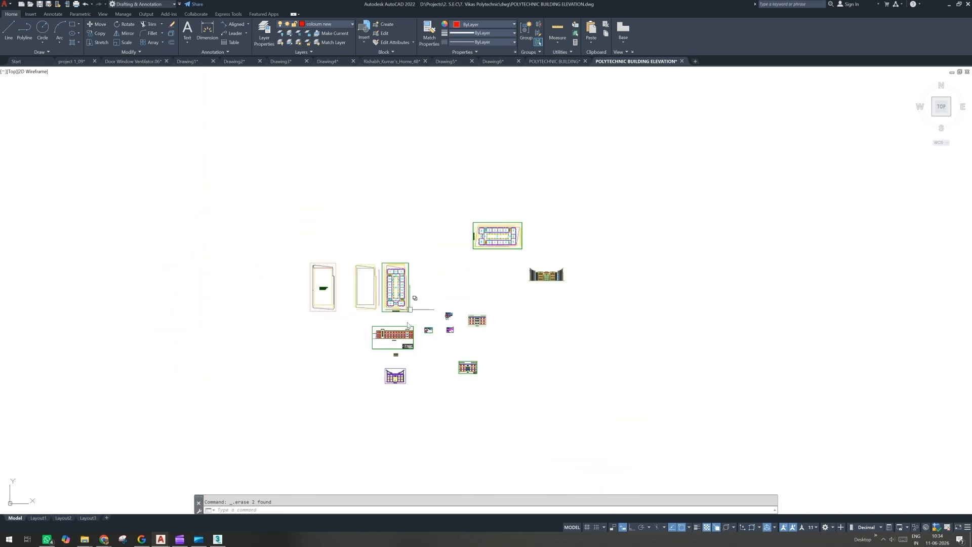
pyautogui.scroll(-5, 487, 278)
pyautogui.scroll(10, 458, 228)
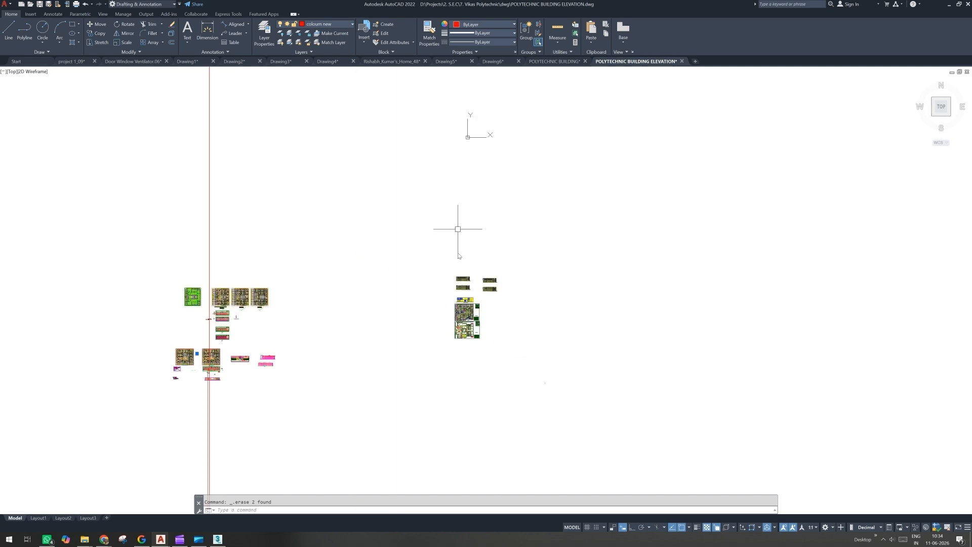
# Step: Draw a rectangle about 73,350 units wide around the first floor plan, leaving out its title block and schedule
pyautogui.scroll(2, 414, 342)
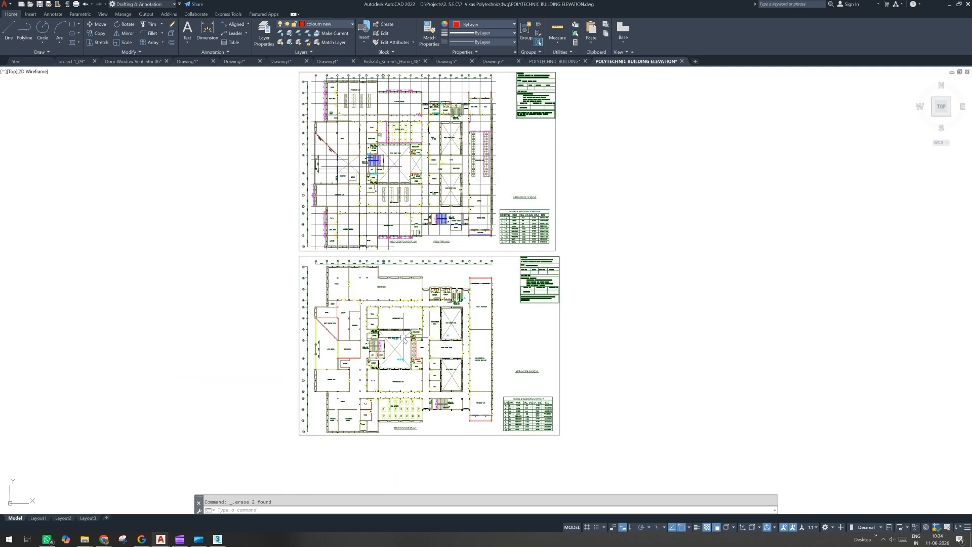
pyautogui.moveTo(358, 350); pyautogui.dragTo(309, 343, button='middle')
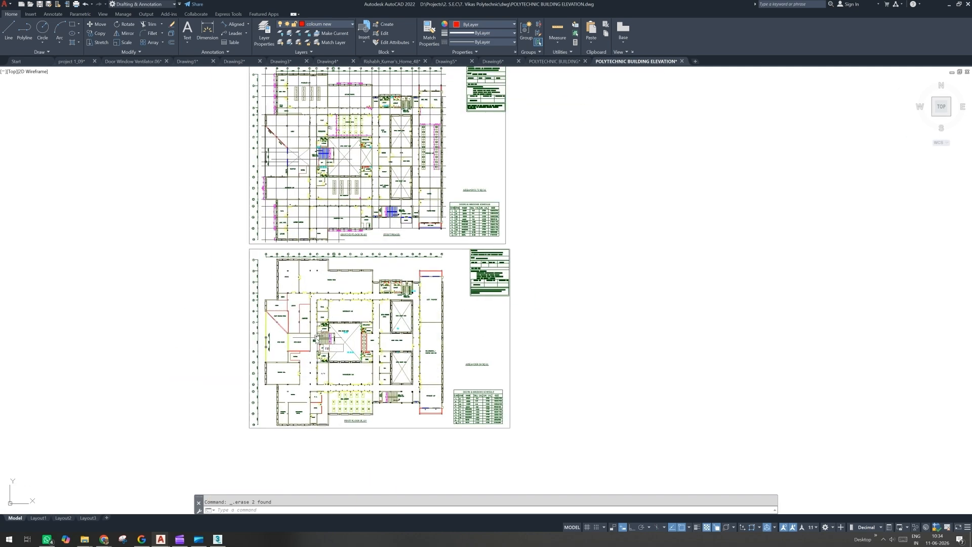
pyautogui.write('c')
pyautogui.press('Return')
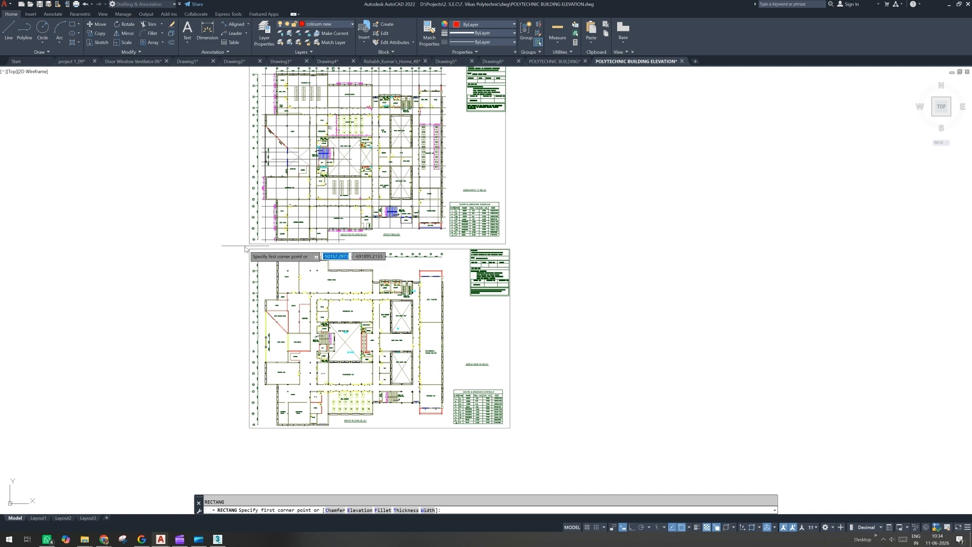
pyautogui.click(245, 246)
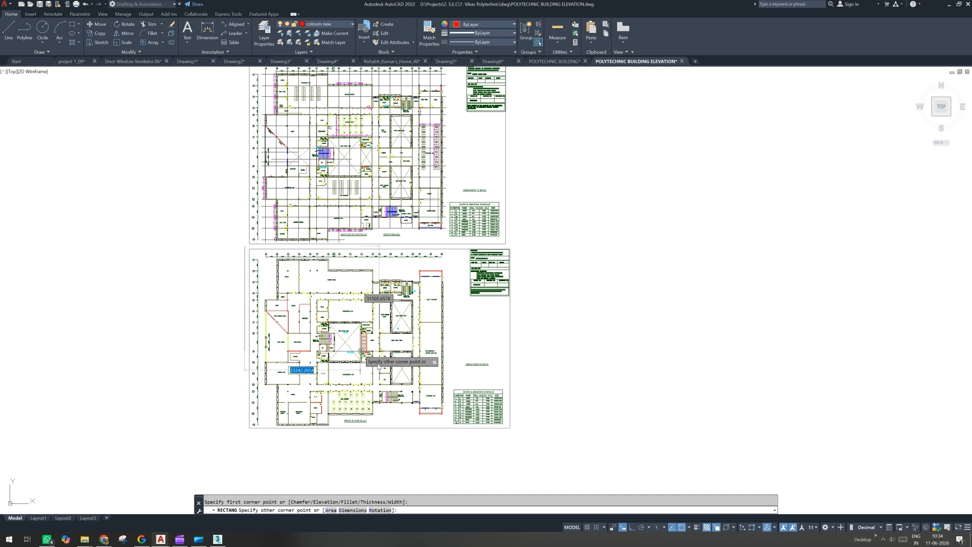
pyautogui.click(449, 437)
# Step: Add a linear dimension for the rectangle's width below the first floor plan and inspect its text
pyautogui.click(324, 435)
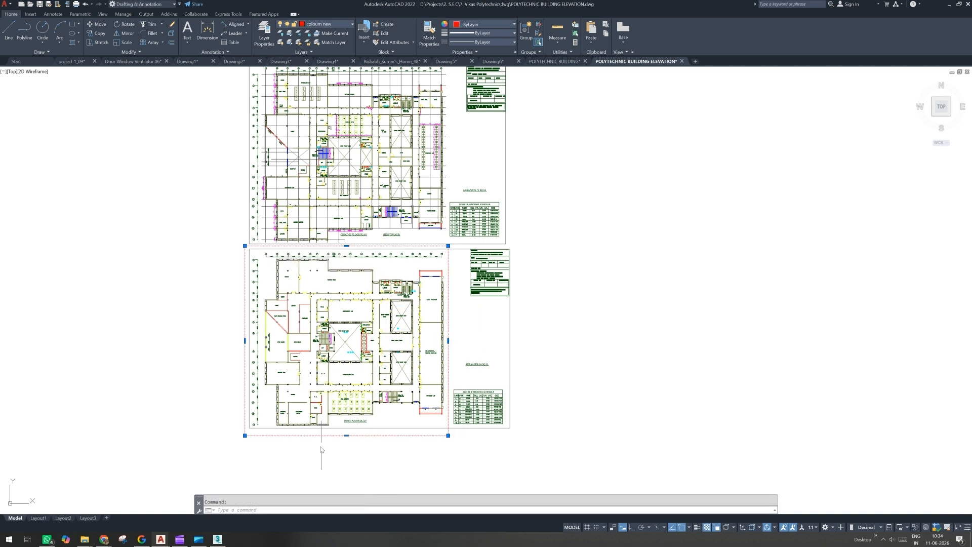
pyautogui.click(248, 24)
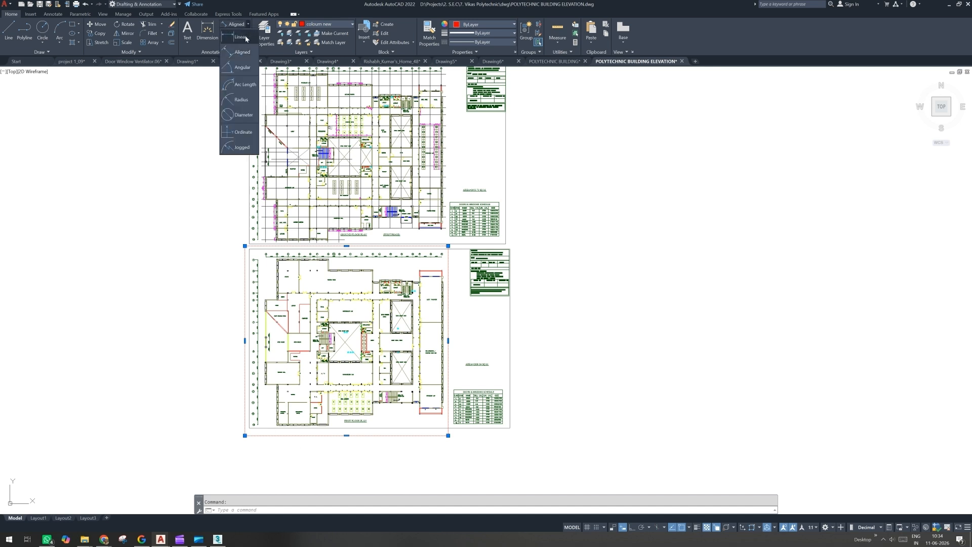
pyautogui.click(245, 39)
pyautogui.click(245, 436)
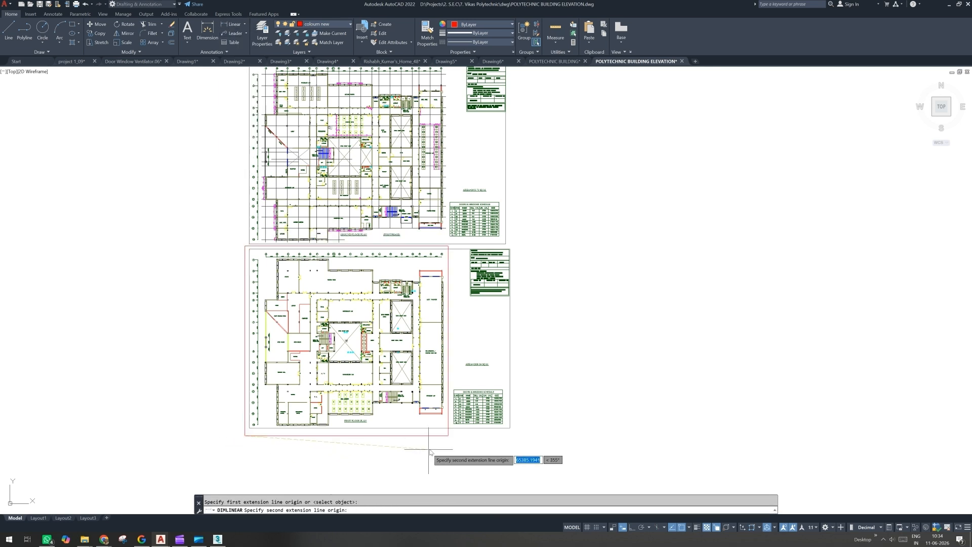
pyautogui.click(448, 436)
pyautogui.click(347, 441)
pyautogui.scroll(4, 334, 448)
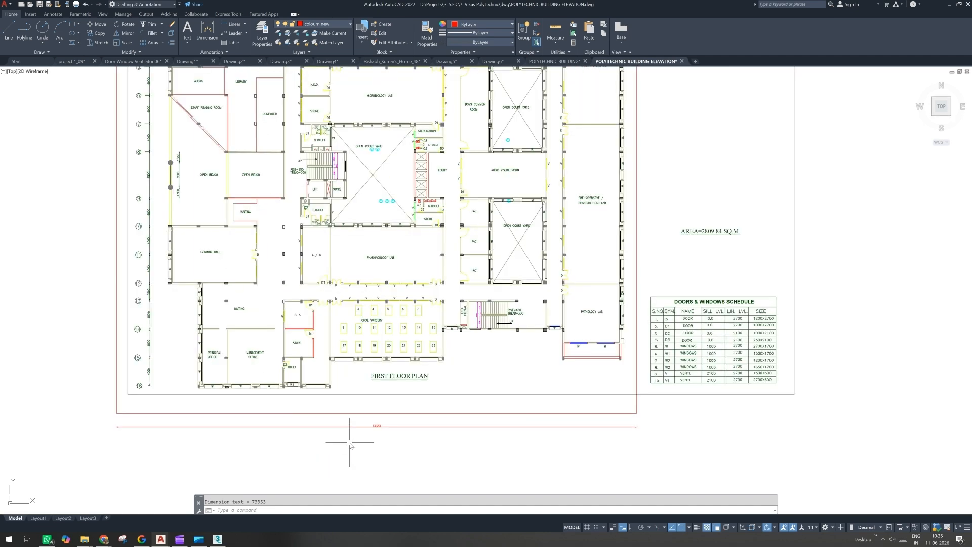
pyautogui.scroll(4, 362, 438)
pyautogui.scroll(2, 383, 397)
pyautogui.click(377, 397)
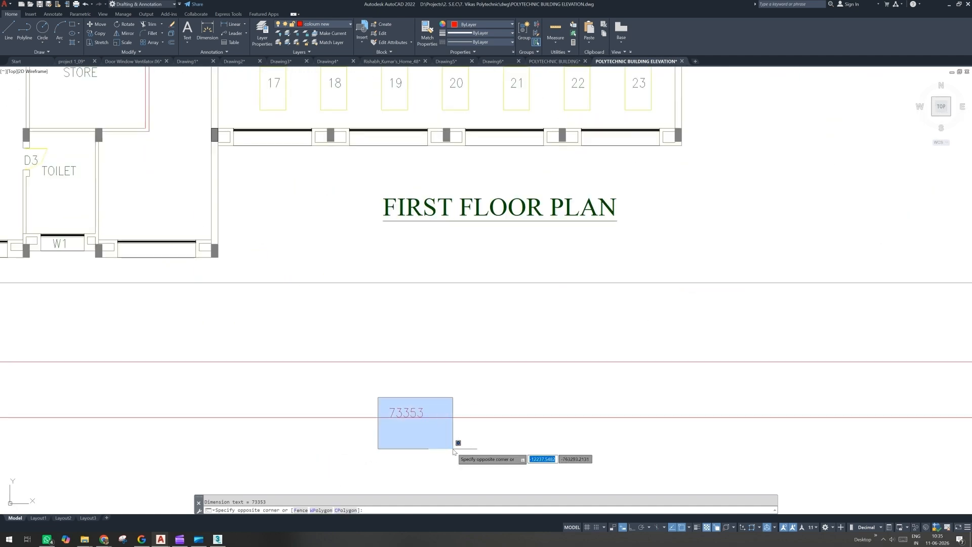
pyautogui.press('Escape')
pyautogui.click(375, 390)
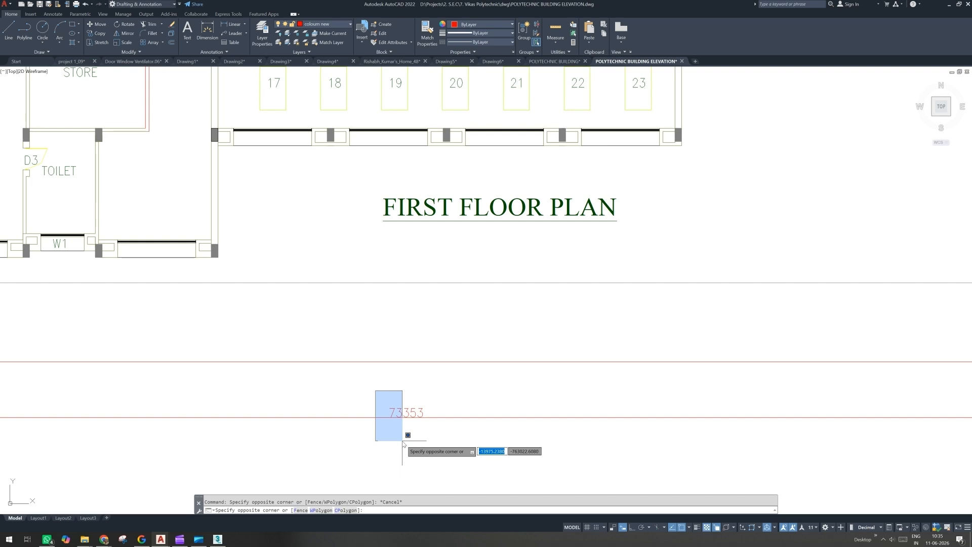
pyautogui.press('Escape')
# Step: Draw a 100000 by 100000 square with its first corner at the origin 0,0
pyautogui.scroll(-5, 402, 445)
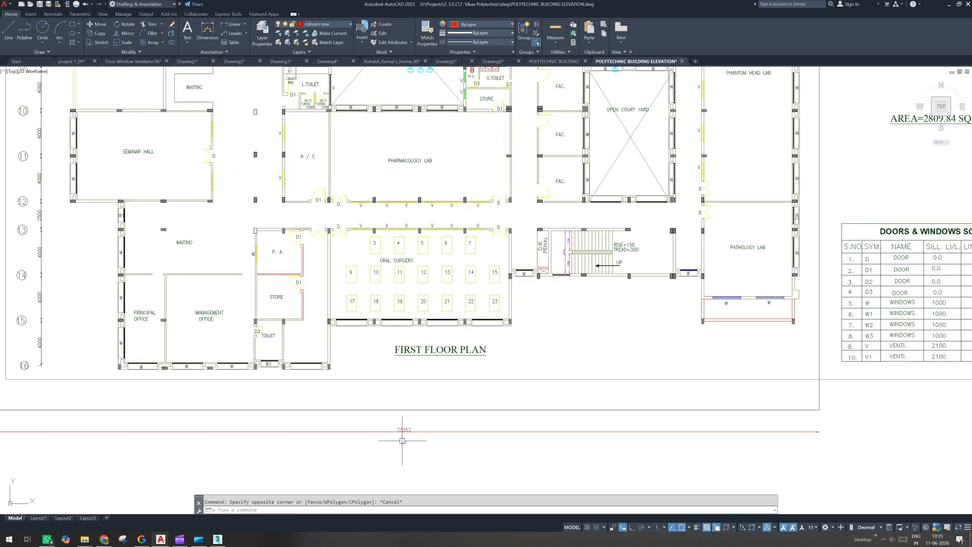
pyautogui.scroll(-6, 416, 152)
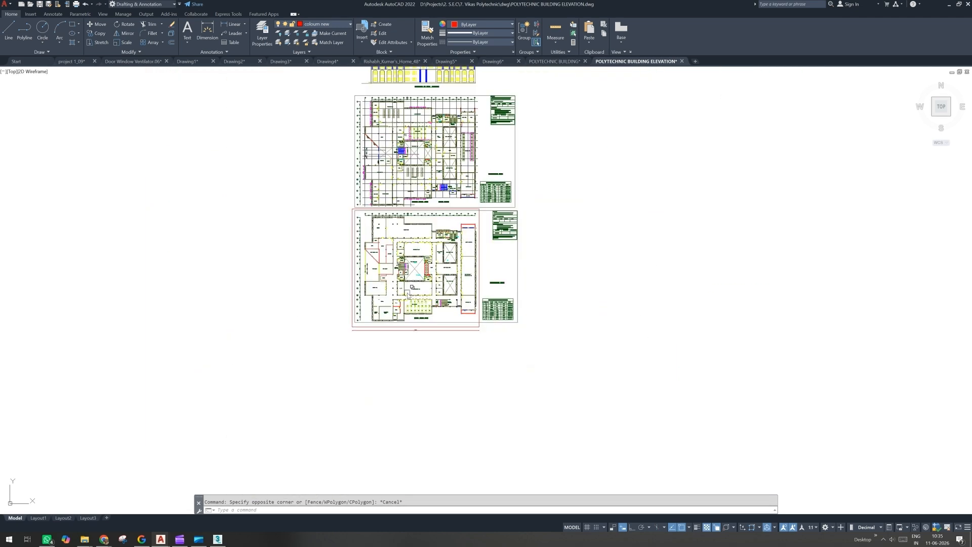
pyautogui.write('rec')
pyautogui.press('Return')
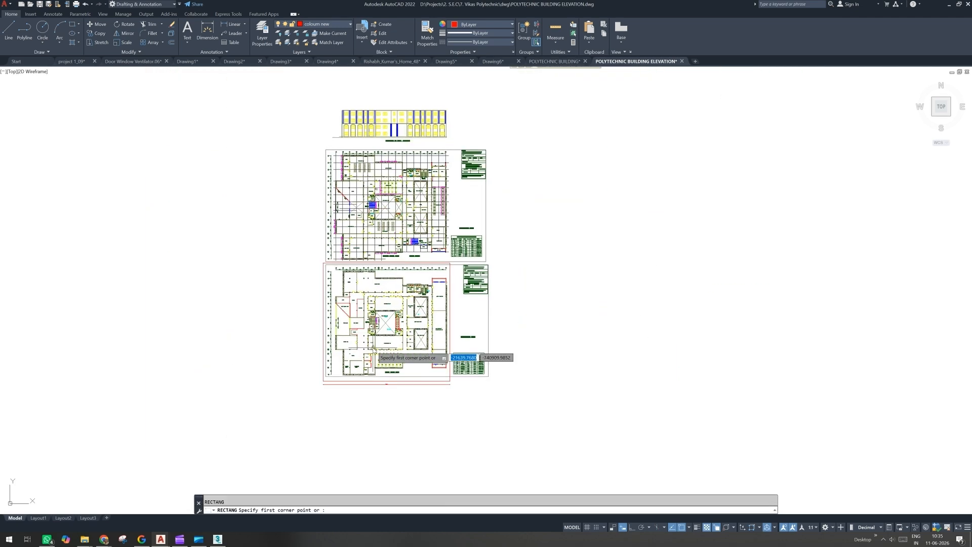
pyautogui.write('0,0')
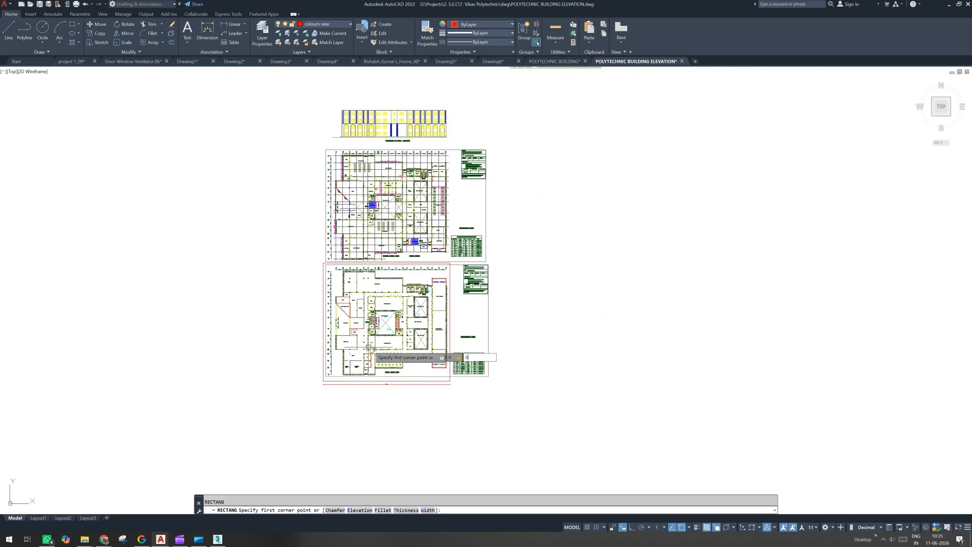
pyautogui.press('Return')
pyautogui.scroll(-3, 368, 347)
pyautogui.scroll(-4, 368, 347)
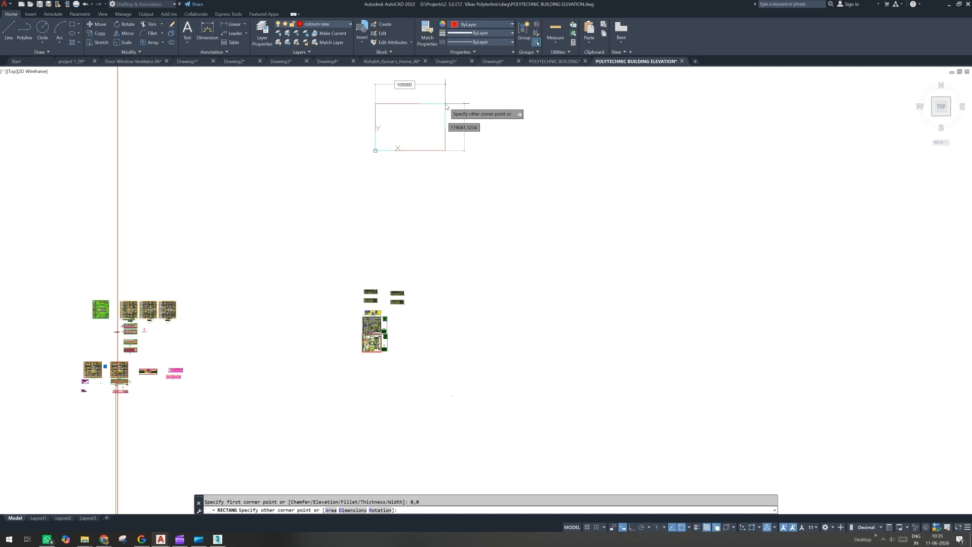
pyautogui.press('Tab')
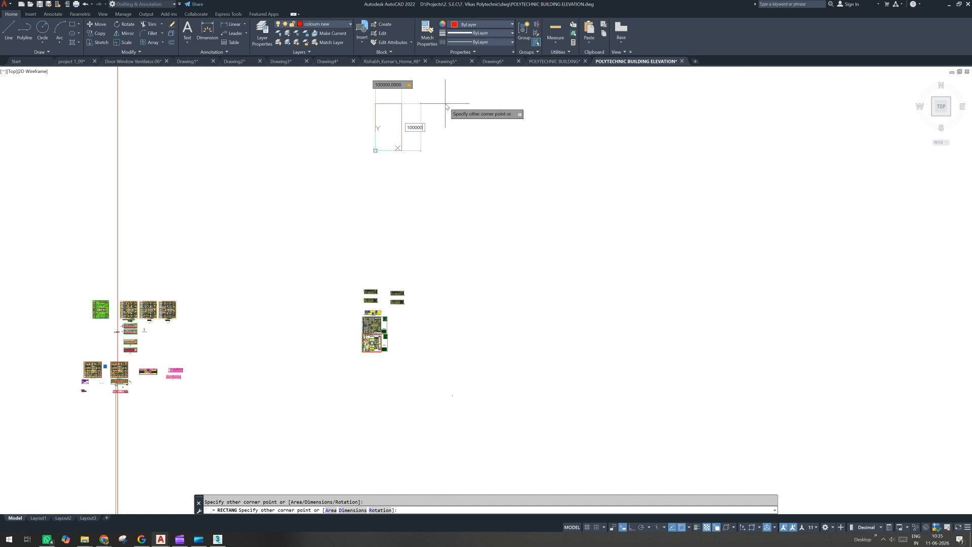
pyautogui.press('Return')
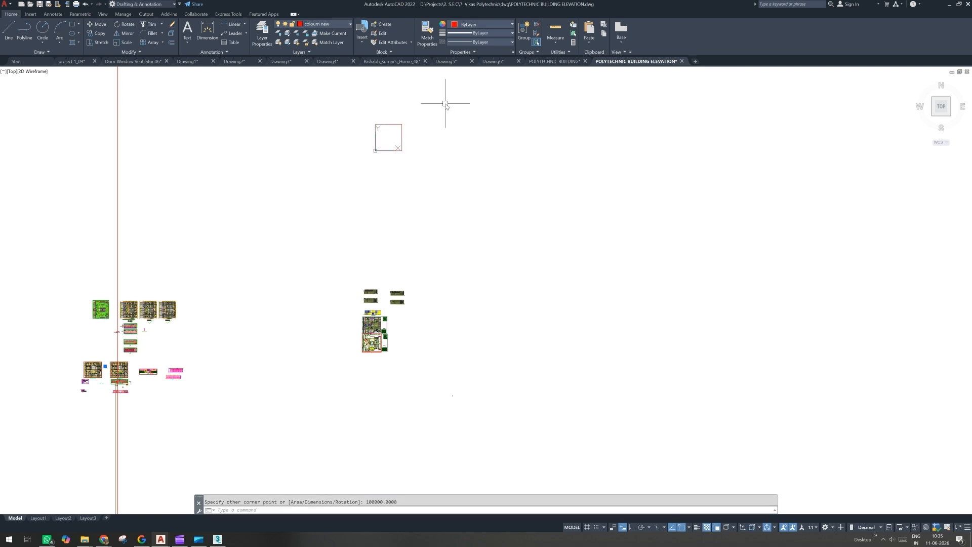
# Step: Examine the square at the origin and compare its position and size with the three distant drawing groups
pyautogui.scroll(10, 390, 126)
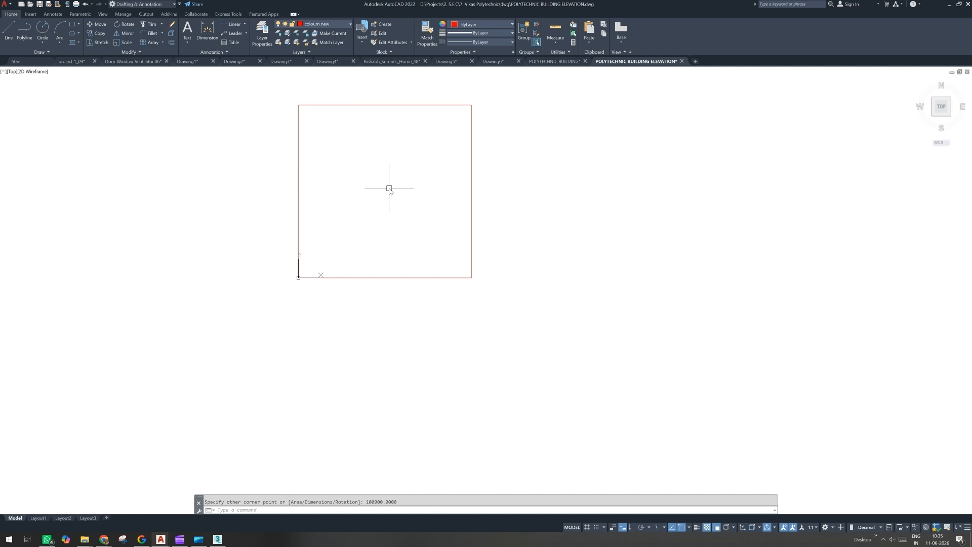
pyautogui.click(309, 221)
pyautogui.press('Escape')
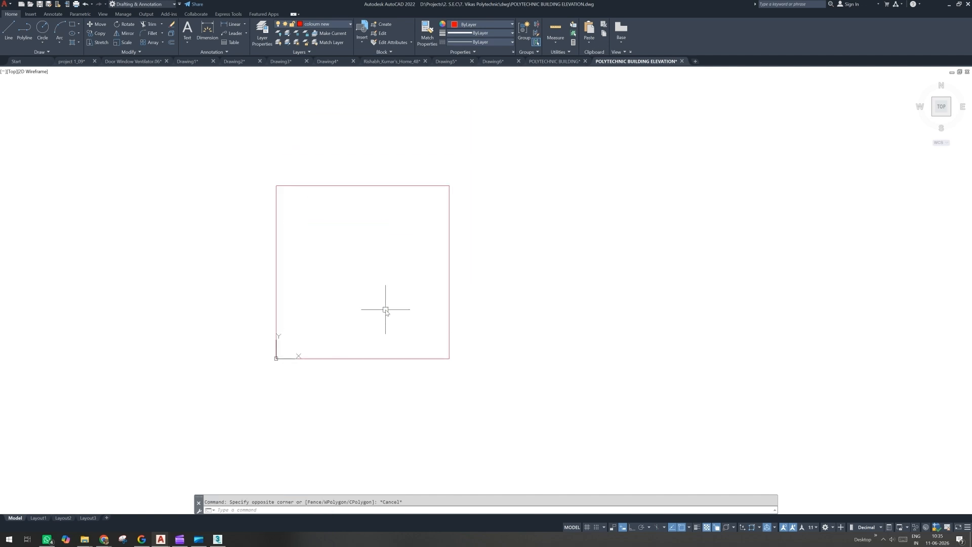
pyautogui.moveTo(377, 304); pyautogui.dragTo(336, 353, button='middle')
pyautogui.click(260, 121)
pyautogui.click(327, 182)
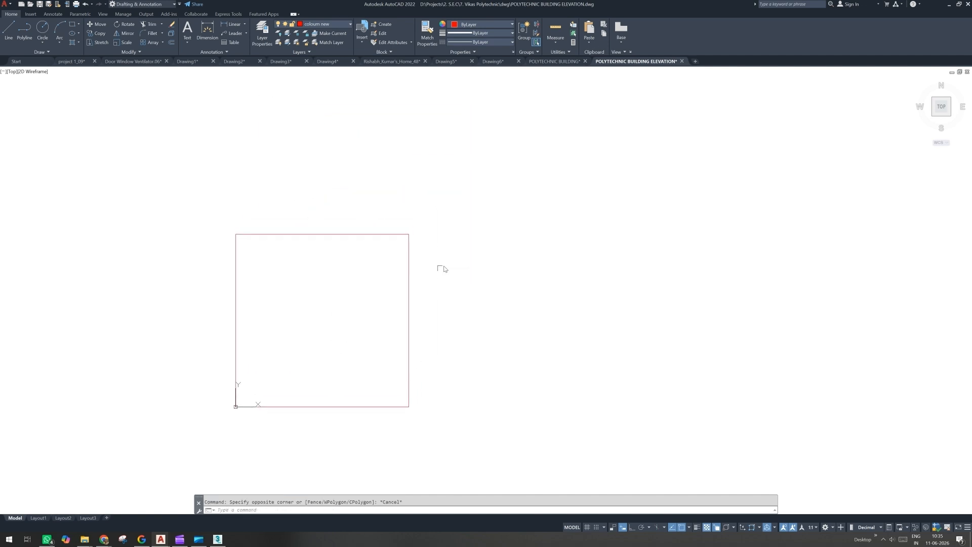
pyautogui.click(447, 263)
pyautogui.click(560, 375)
pyautogui.press('Escape')
pyautogui.scroll(-10, 560, 374)
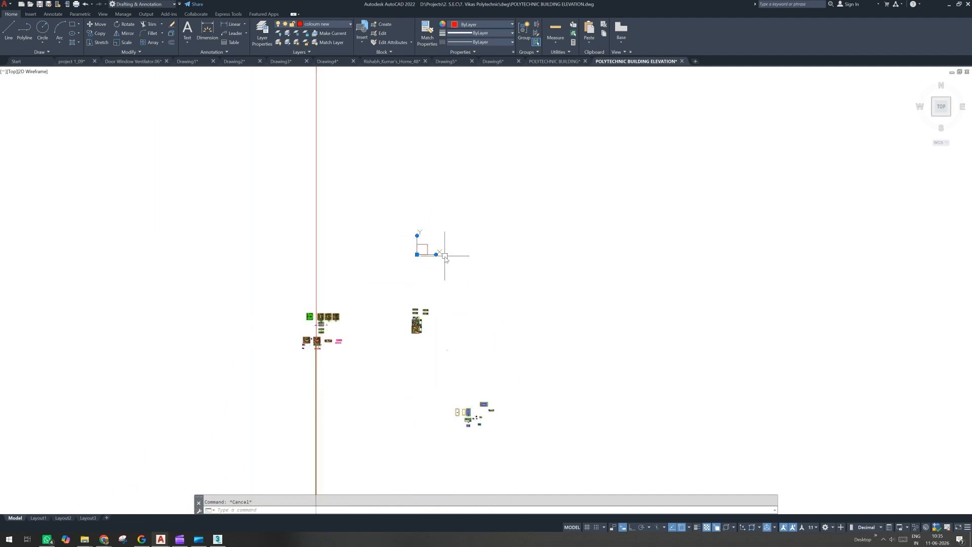
pyautogui.click(465, 224)
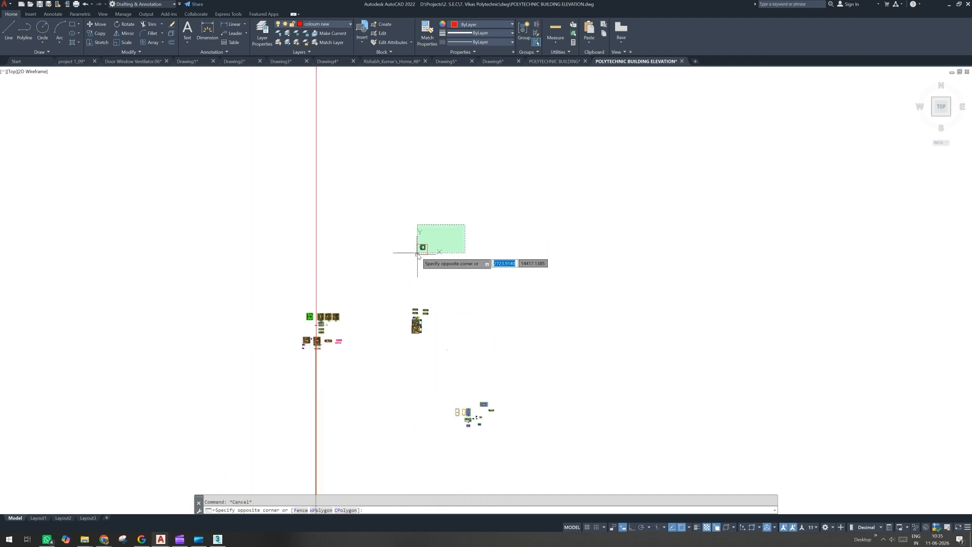
pyautogui.press('Escape')
pyautogui.click(265, 276)
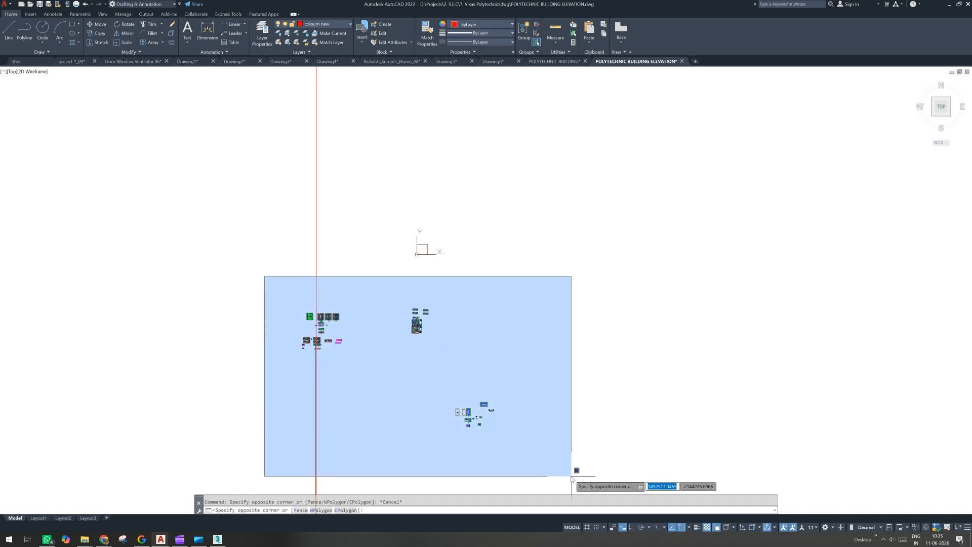
pyautogui.press('Escape')
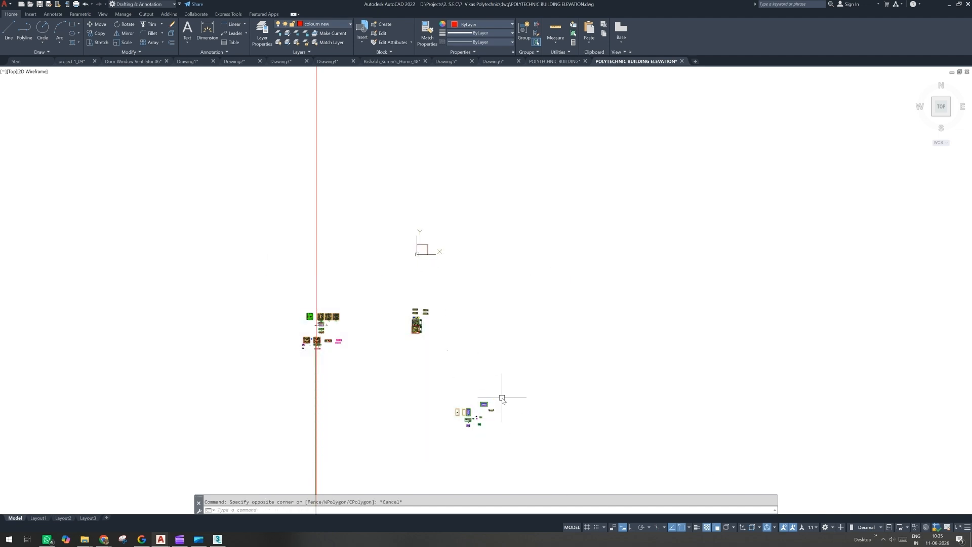
# Step: Close the POLYTECHNIC BUILDING ELEVATION and POLYTECHNIC BUILDING drawings without saving the changes
pyautogui.click(682, 61)
pyautogui.click(507, 289)
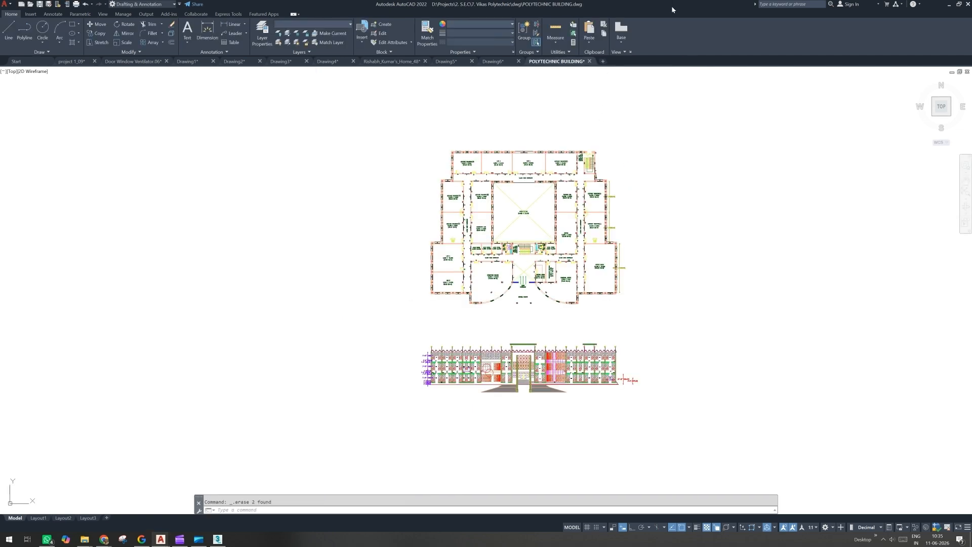
pyautogui.click(590, 62)
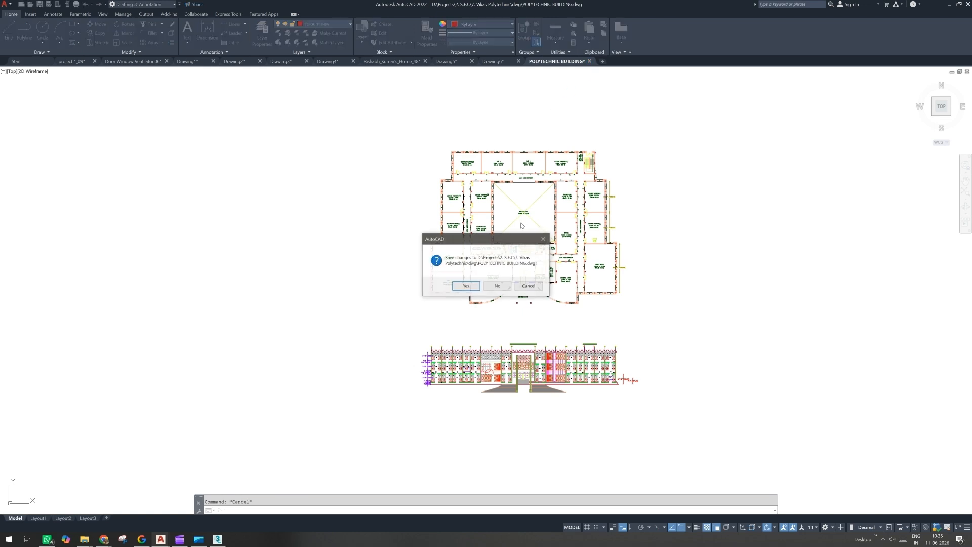
pyautogui.click(495, 291)
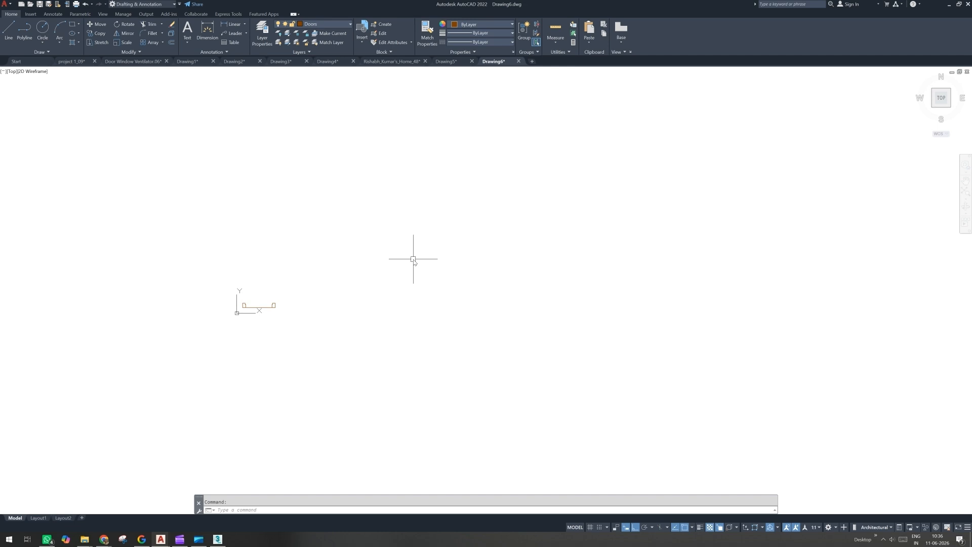
# Step: Reopen the POLYTECHNIC BUILDING drawing from the recent files and look over its floor plan and elevation
pyautogui.click(18, 61)
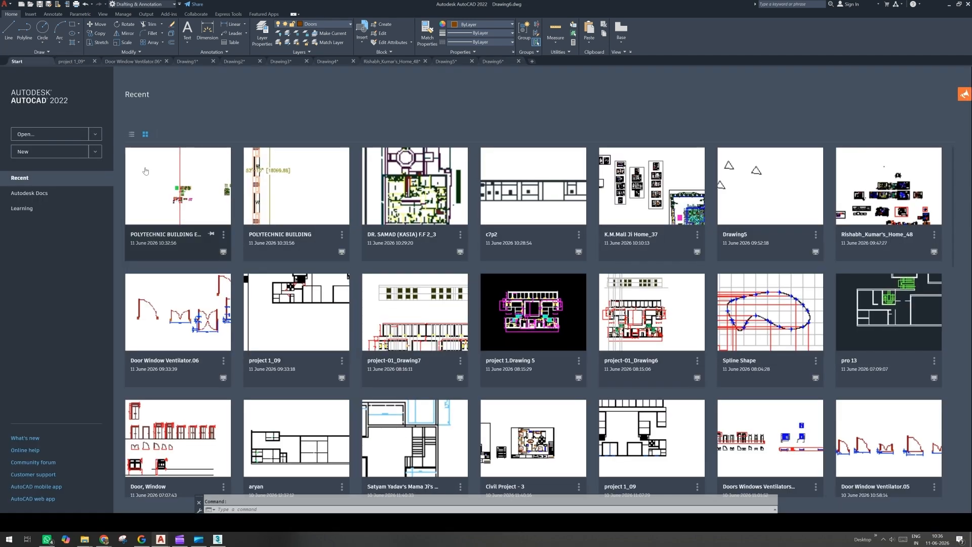
pyautogui.click(286, 235)
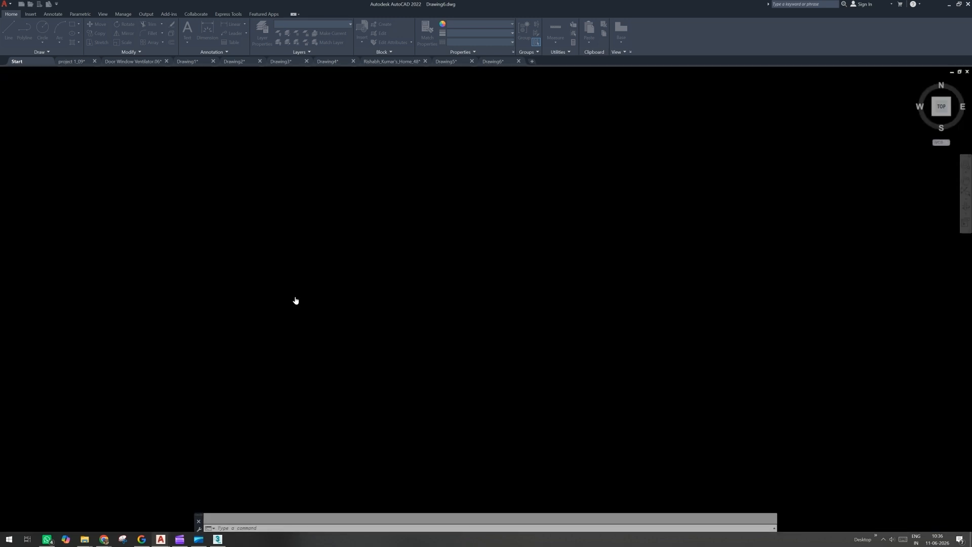
pyautogui.scroll(-4, 323, 263)
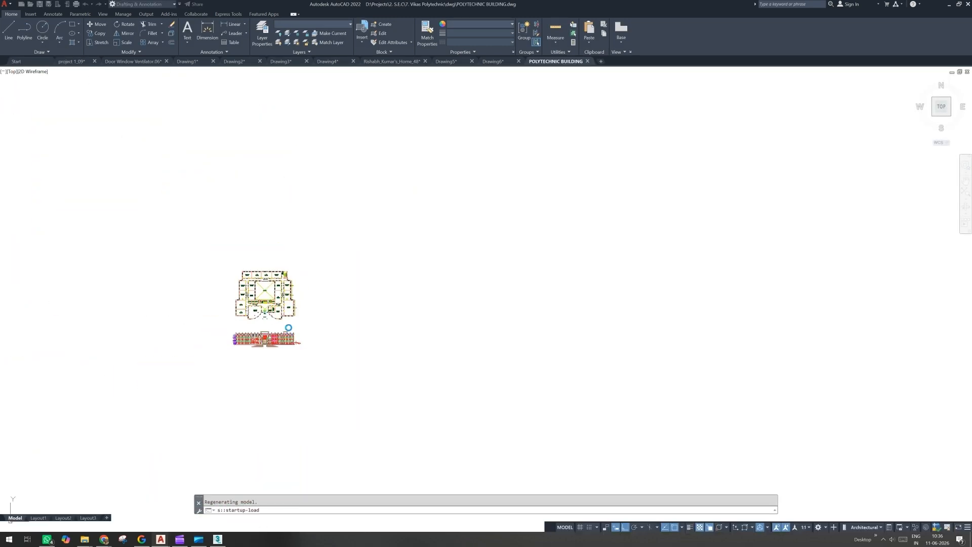
pyautogui.click(234, 219)
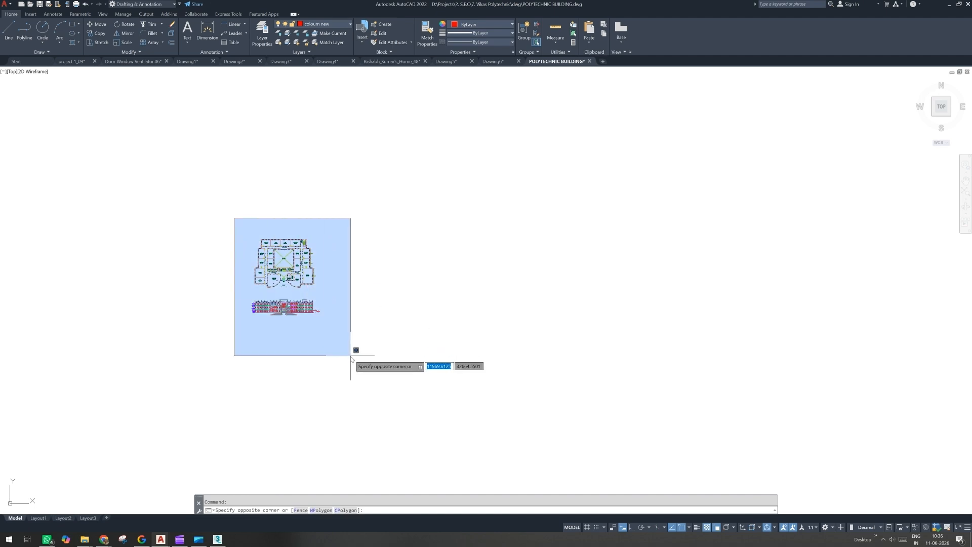
pyautogui.click(253, 222)
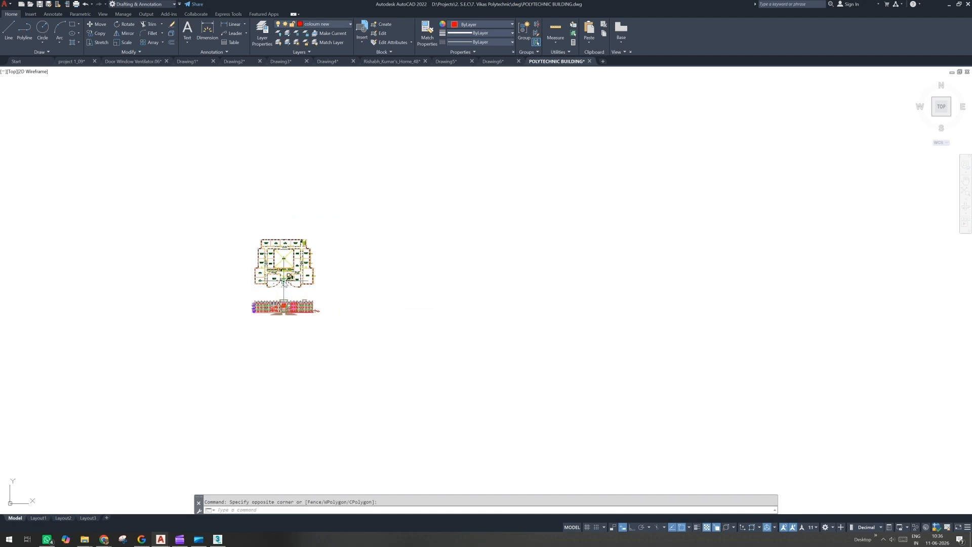
# Step: Draw a line from the origin 0,0 to the column at the floor plan's lower-left outer corner
pyautogui.write('l')
pyautogui.press('Return')
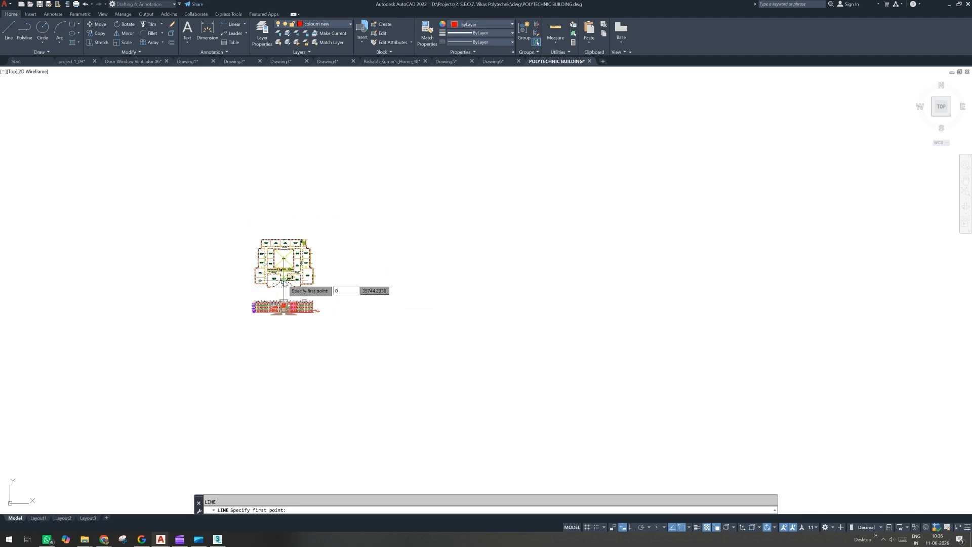
pyautogui.write('0,0')
pyautogui.press('Return')
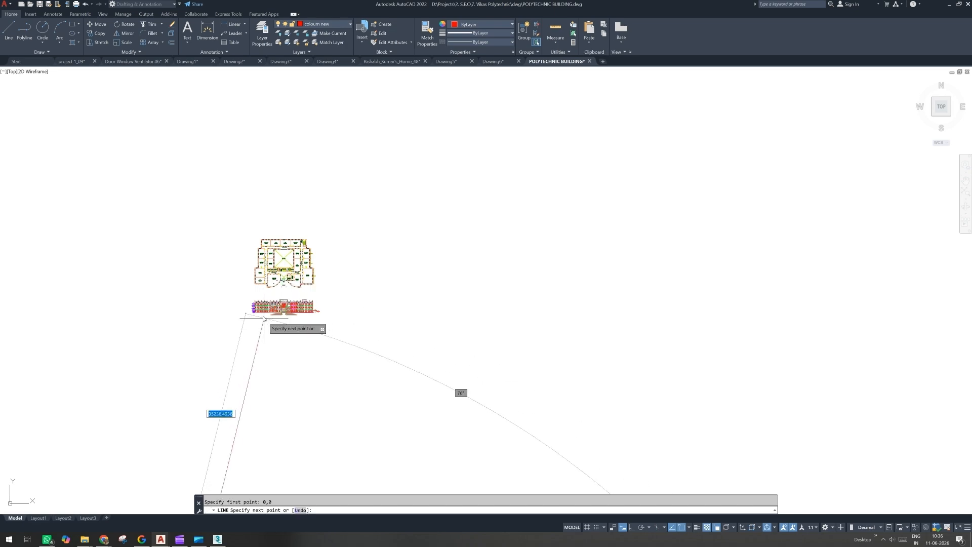
pyautogui.scroll(4, 261, 289)
pyautogui.scroll(8, 260, 289)
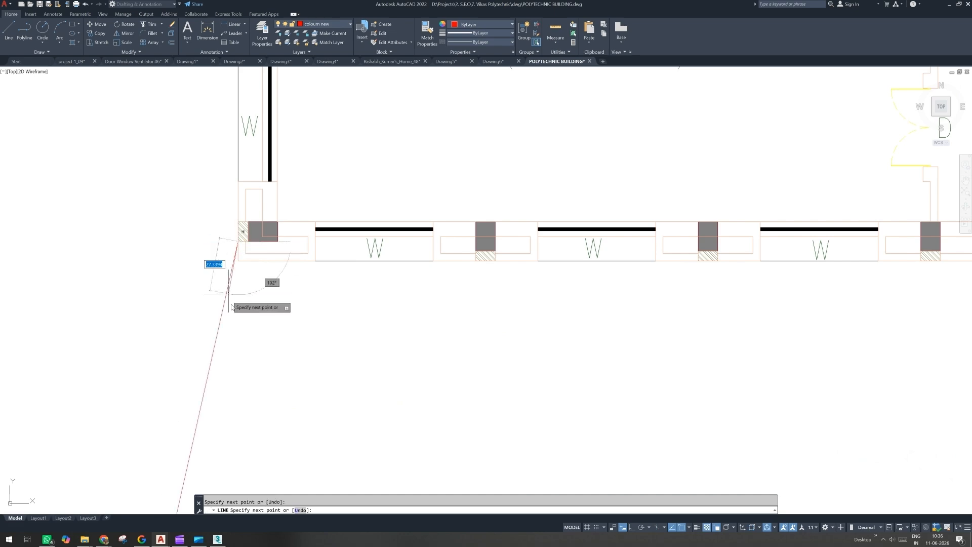
pyautogui.press('Escape')
# Step: Move the floor plan and elevation by the plan's lower-left corner to a point closer to the origin along the line
pyautogui.scroll(-2, 240, 318)
pyautogui.scroll(-7, 240, 317)
pyautogui.click(201, 164)
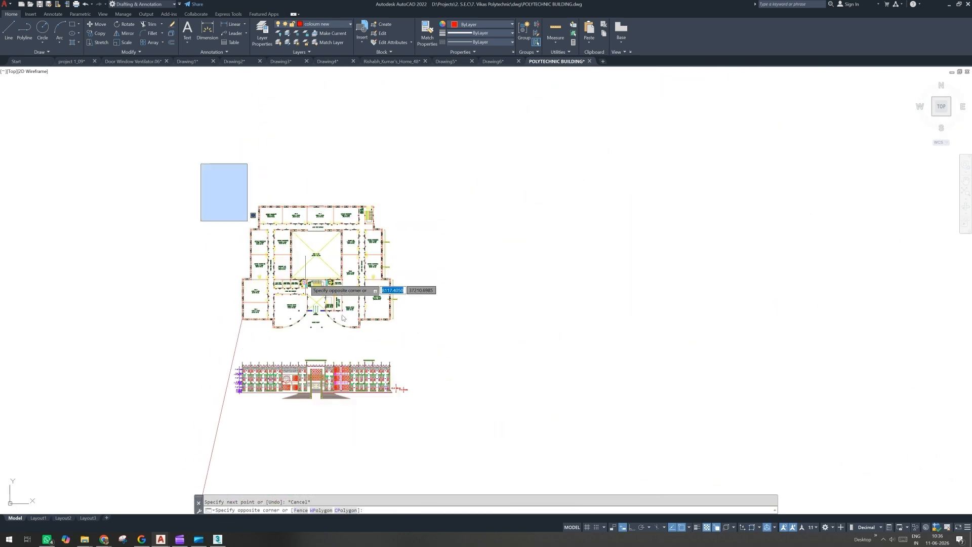
pyautogui.click(489, 473)
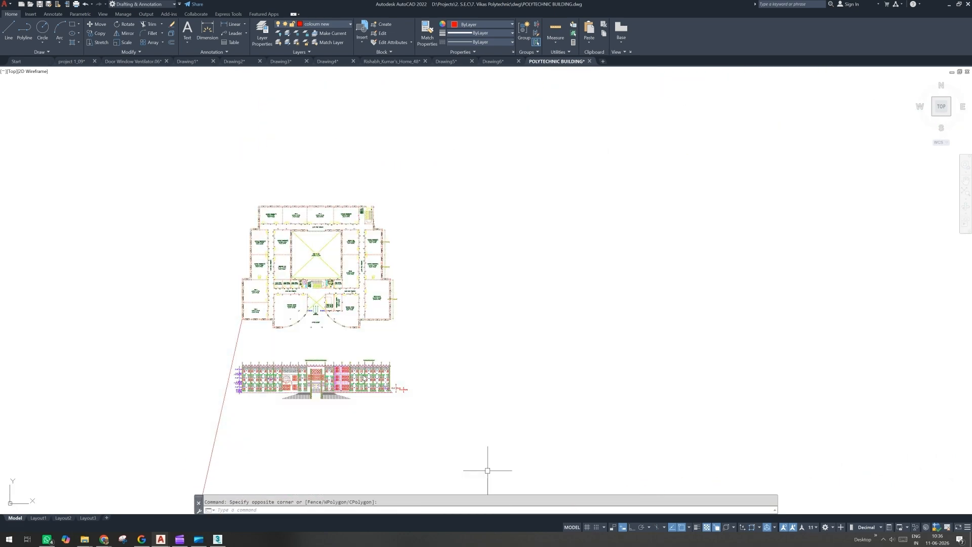
pyautogui.click(100, 24)
pyautogui.scroll(8, 228, 324)
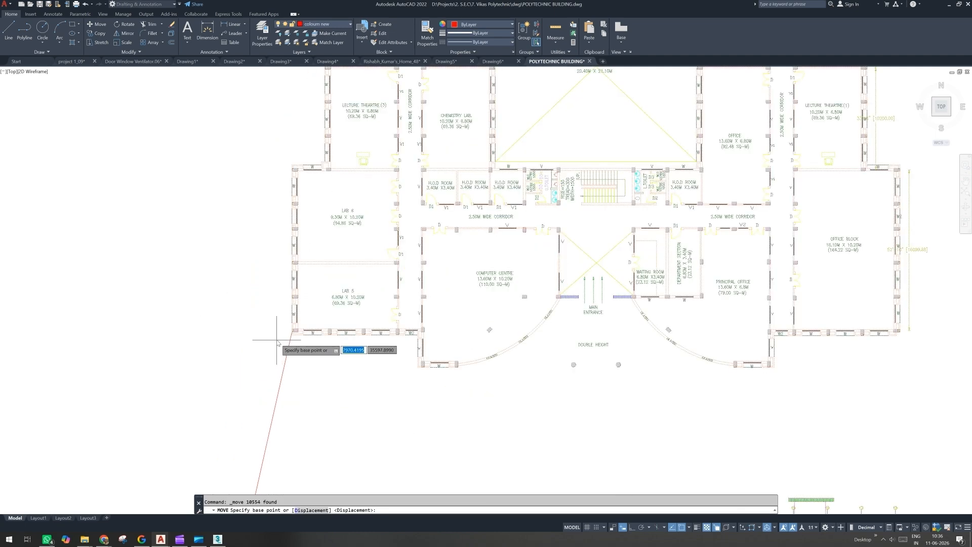
pyautogui.scroll(3, 333, 322)
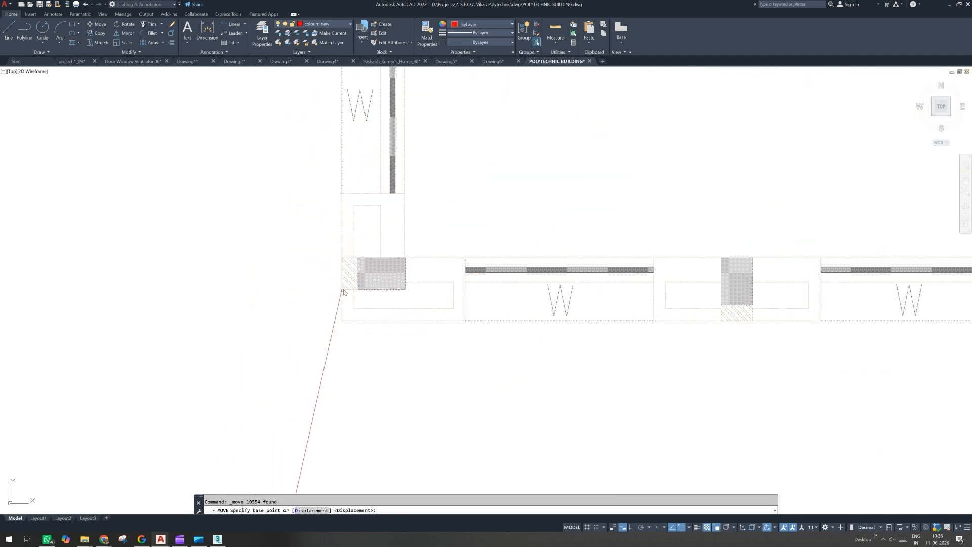
pyautogui.click(335, 321)
pyautogui.scroll(-12, 336, 321)
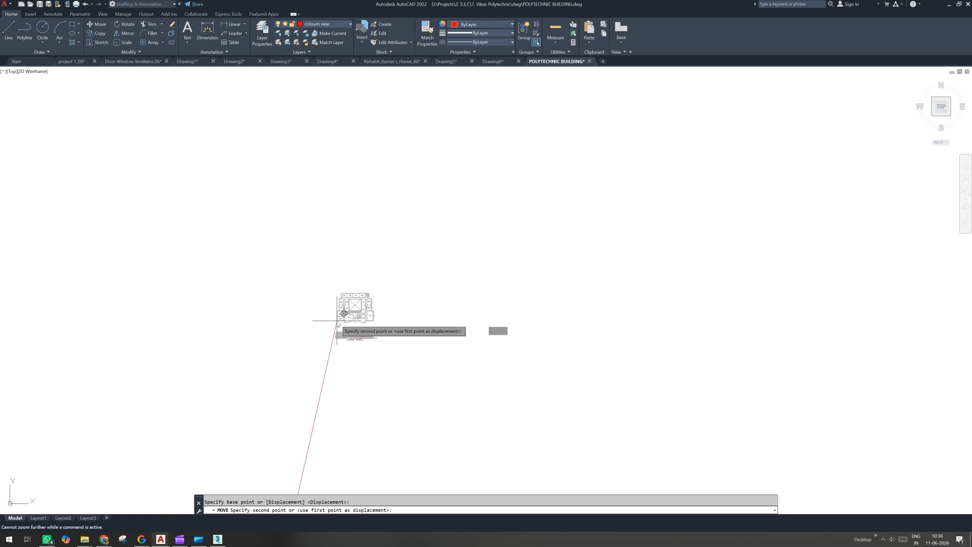
pyautogui.moveTo(337, 320); pyautogui.dragTo(347, 278, button='middle')
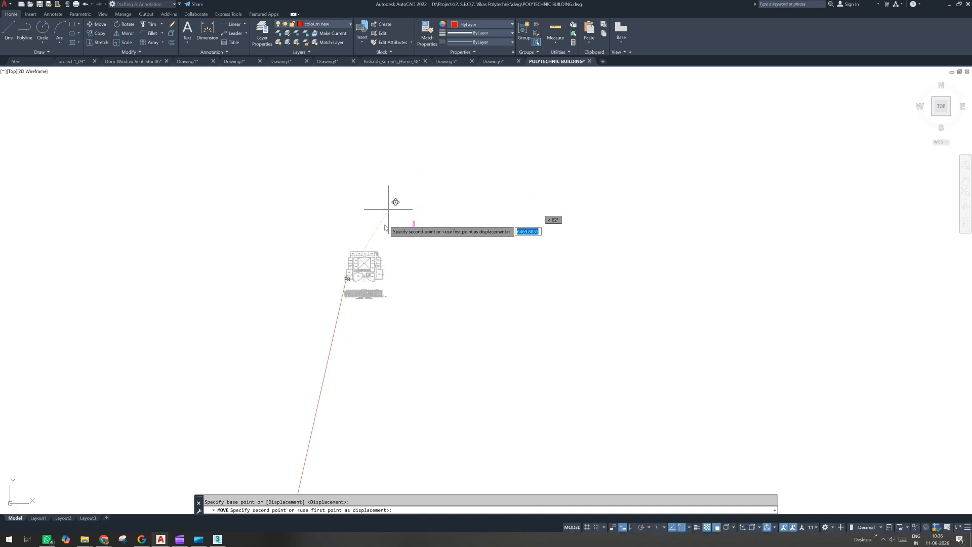
pyautogui.click(304, 466)
pyautogui.moveTo(347, 408)
pyautogui.mouseDown(button='middle')
pyautogui.moveTo(427, 217)
pyautogui.moveTo(425, 233)
pyautogui.mouseUp(button='middle')
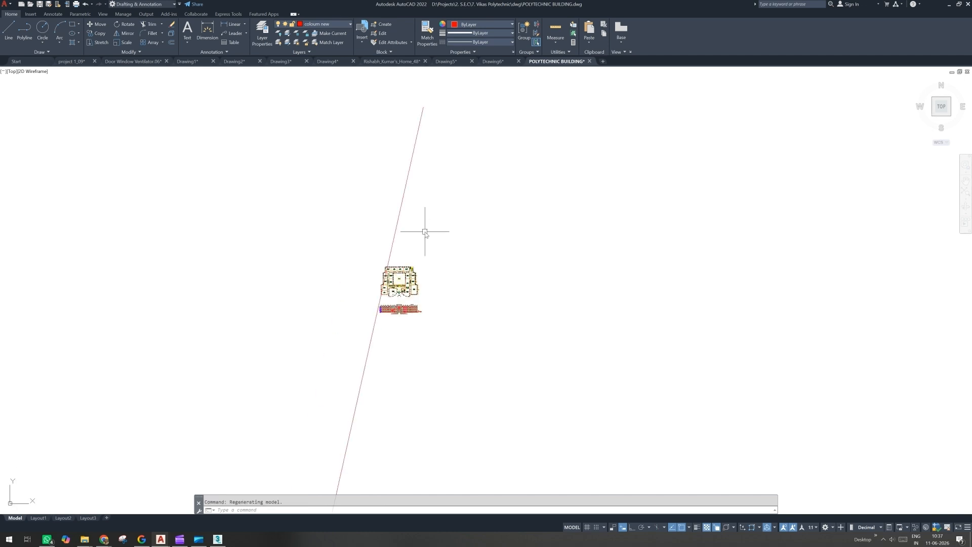
# Step: Move the floor plan and elevation by the plan's lower-left outer corner to the origin 0,0 at the end of the guide line
pyautogui.press('Return')
pyautogui.write('a')
pyautogui.press('Return')
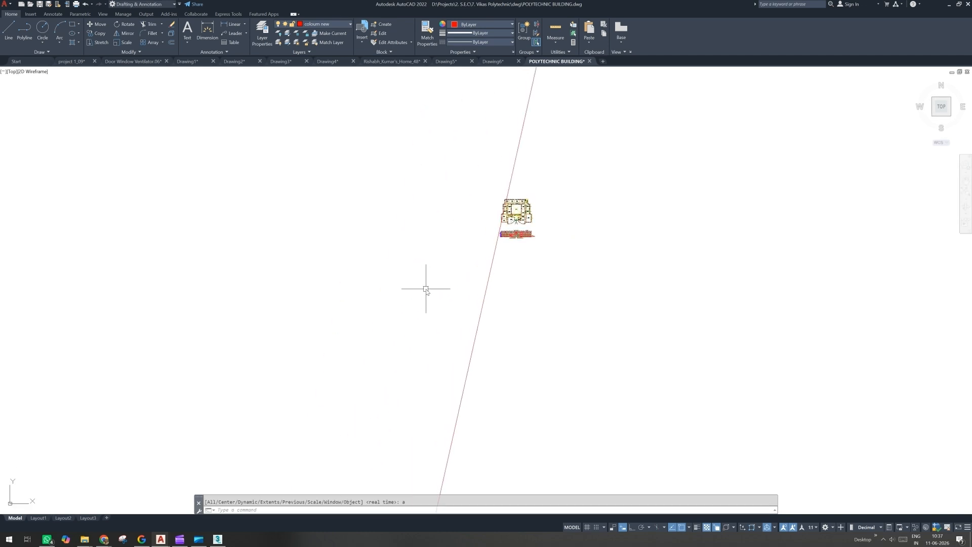
pyautogui.click(428, 246)
pyautogui.click(509, 307)
pyautogui.scroll(4, 460, 266)
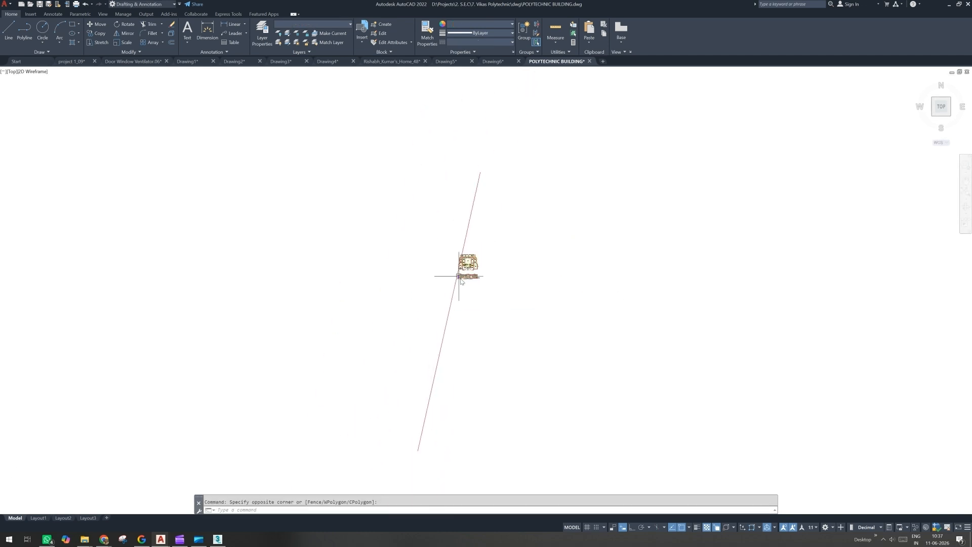
pyautogui.scroll(5, 458, 267)
pyautogui.scroll(4, 384, 244)
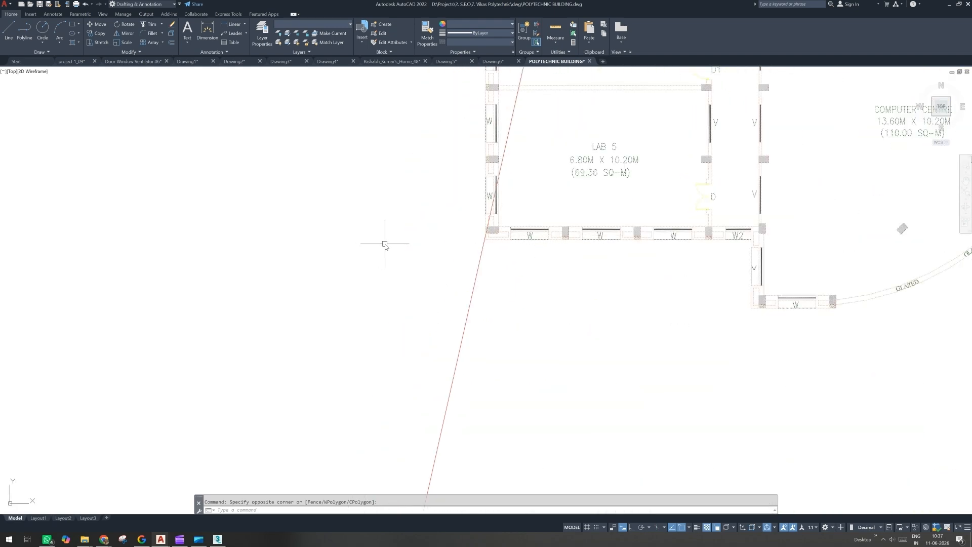
pyautogui.write('m')
pyautogui.scroll(4, 466, 253)
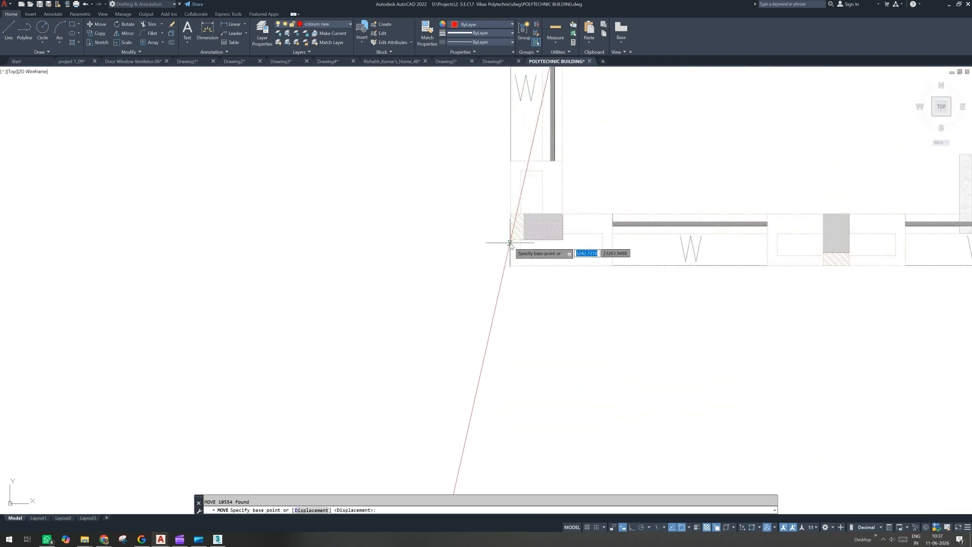
pyautogui.press('Return')
pyautogui.click(511, 243)
pyautogui.scroll(-4, 506, 244)
pyautogui.scroll(-5, 505, 247)
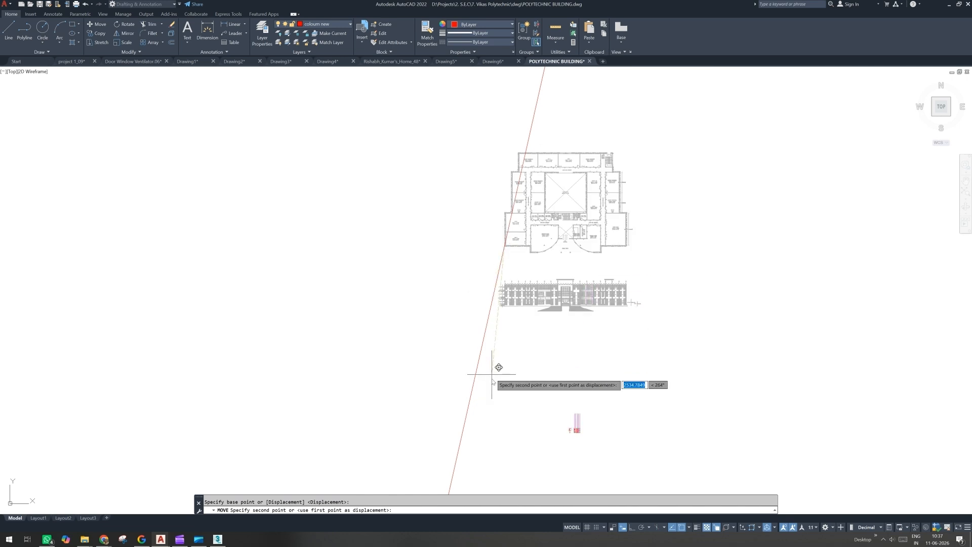
pyautogui.moveTo(511, 411); pyautogui.dragTo(511, 138, button='middle')
pyautogui.scroll(-8, 508, 136)
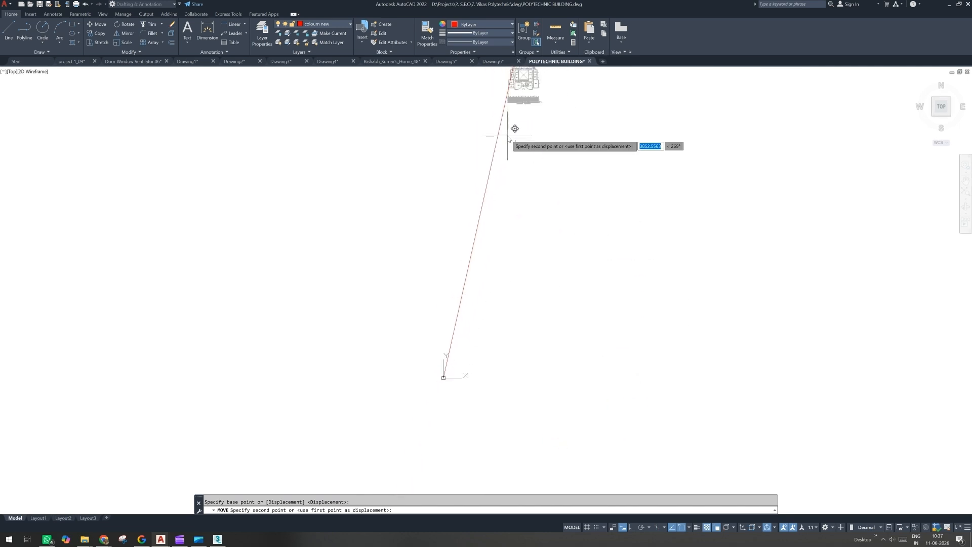
pyautogui.click(483, 229)
pyautogui.moveTo(519, 171); pyautogui.dragTo(482, 269, button='middle')
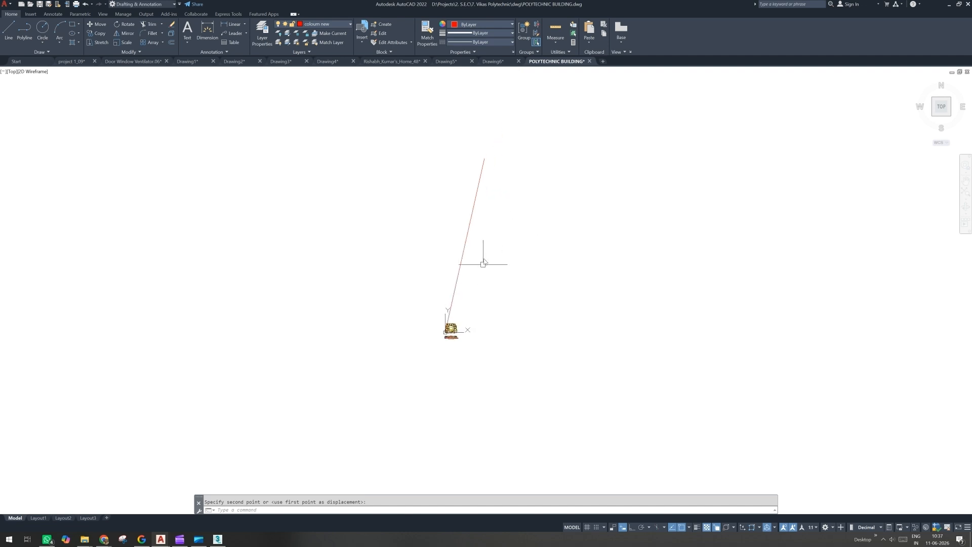
# Step: Erase the red guide line and check the position of the floor plan's lower-left corner against the origin
pyautogui.click(484, 218)
pyautogui.click(417, 233)
pyautogui.press('Delete')
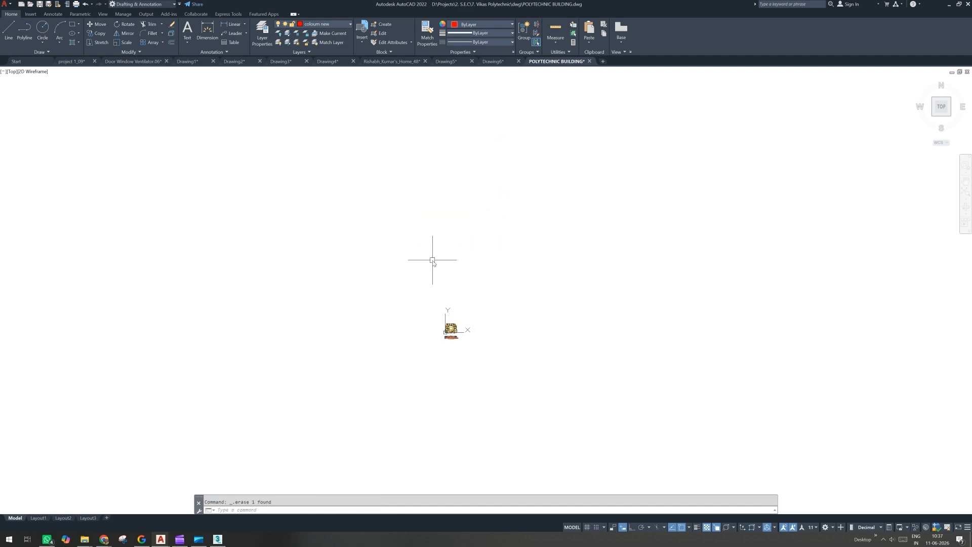
pyautogui.write('z')
pyautogui.press('Return')
pyautogui.write('a')
pyautogui.press('Return')
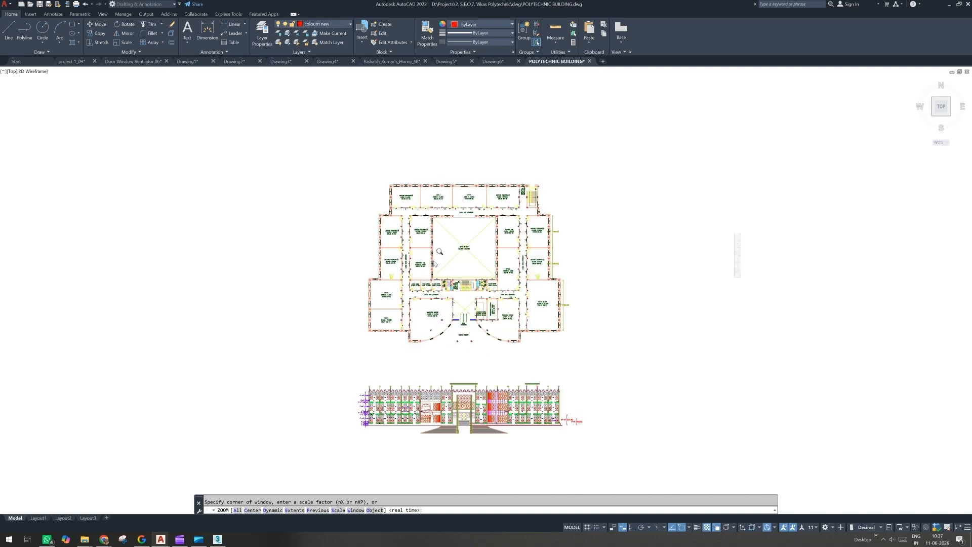
pyautogui.scroll(4, 306, 330)
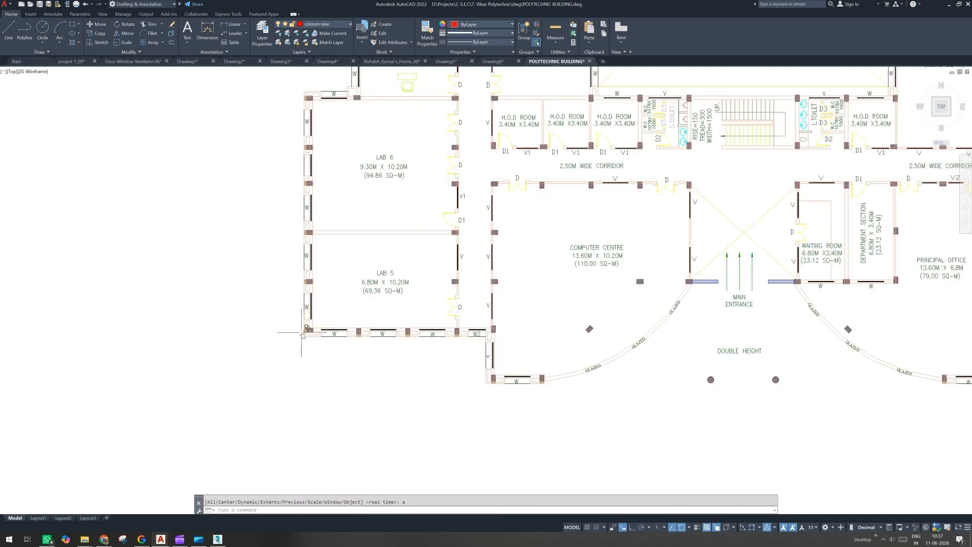
pyautogui.scroll(-5, 305, 344)
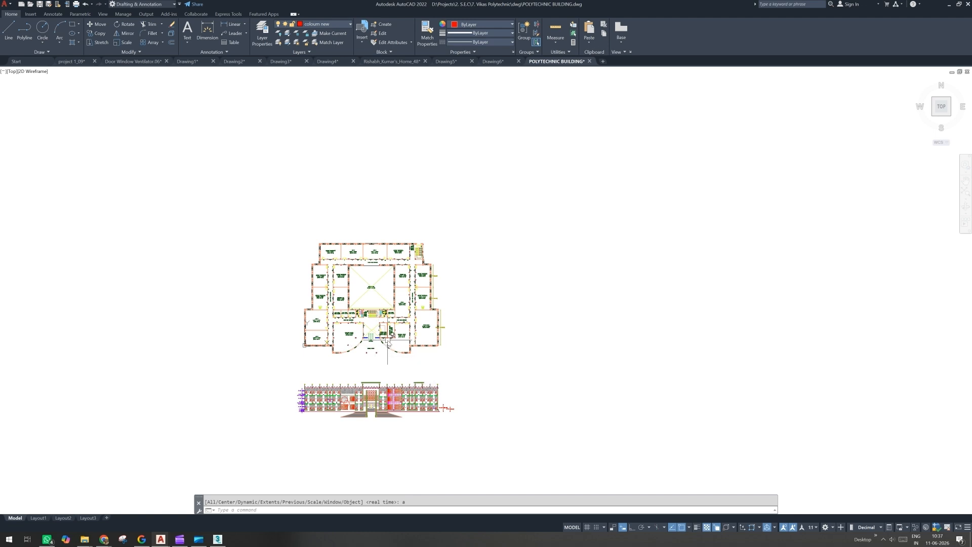
pyautogui.moveTo(388, 343); pyautogui.dragTo(414, 338, button='middle')
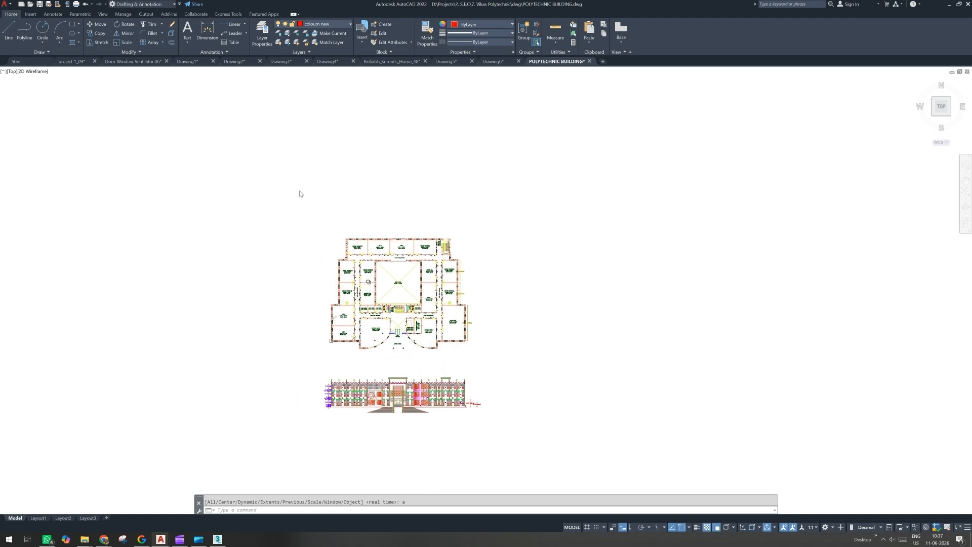
pyautogui.click(12, 6)
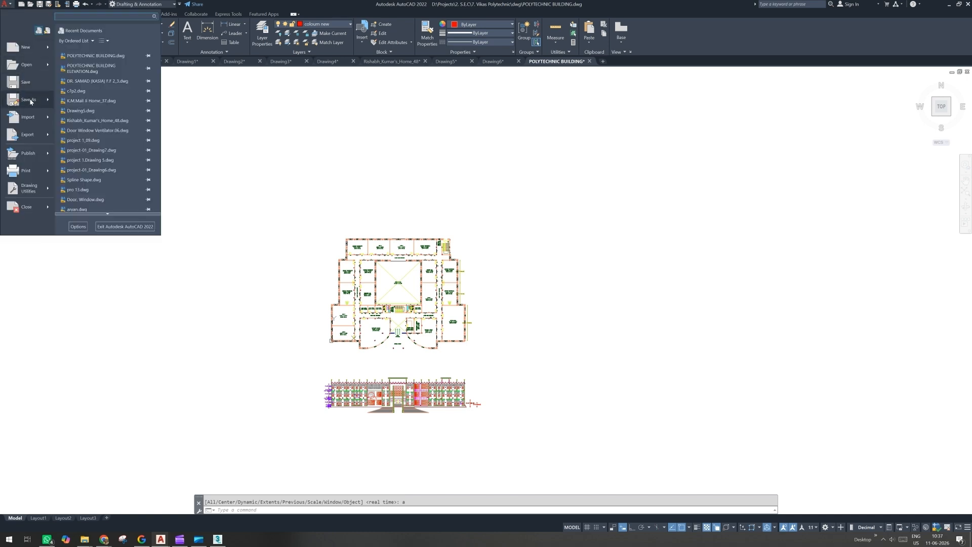
pyautogui.click(31, 103)
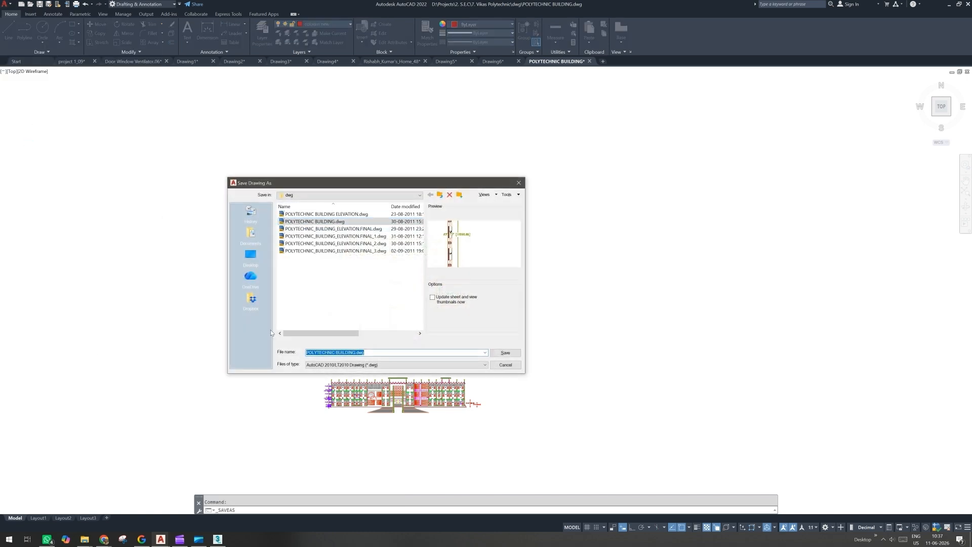
pyautogui.press('Escape')
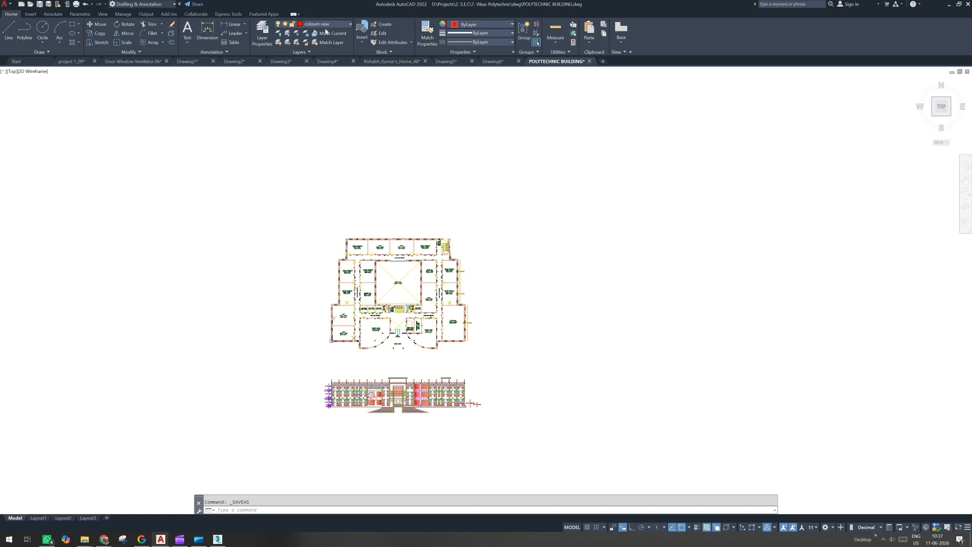
pyautogui.click(326, 26)
pyautogui.press('Escape')
pyautogui.press('Escape')
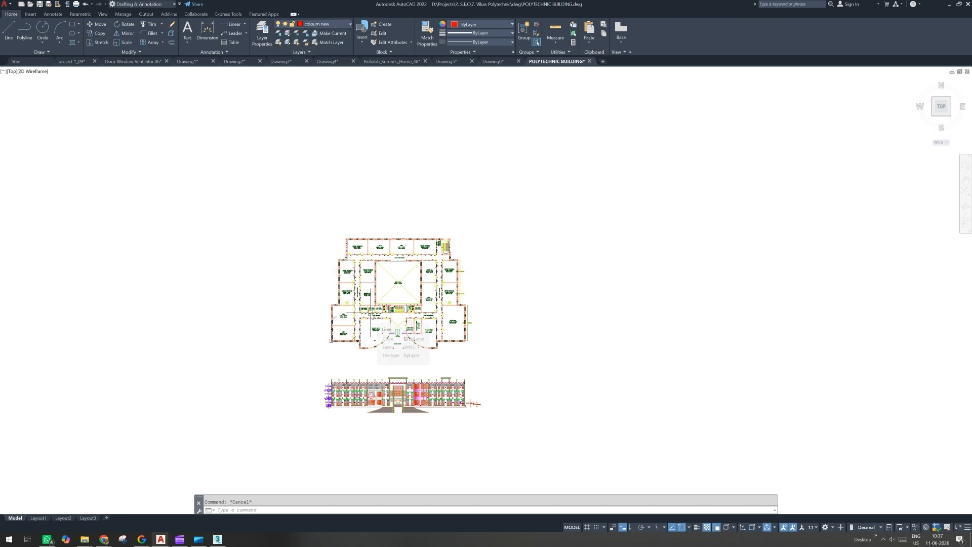
# Step: Save the drawing as a new AutoCAD 2010/LT2010 file named POLYTECHNIC BUILDING_02 in the dwg folder
pyautogui.click(7, 4)
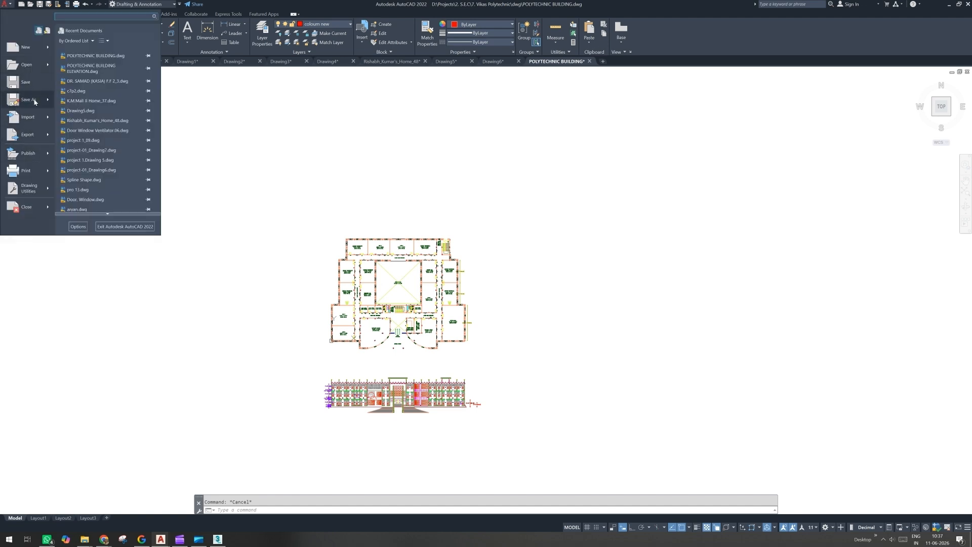
pyautogui.click(34, 102)
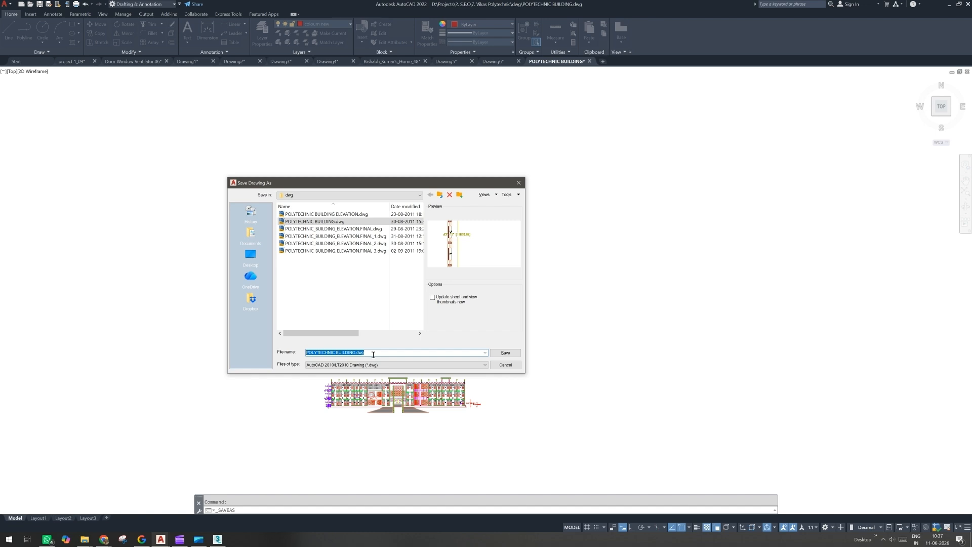
pyautogui.click(373, 355)
pyautogui.press('BackSpace')
pyautogui.press('BackSpace')
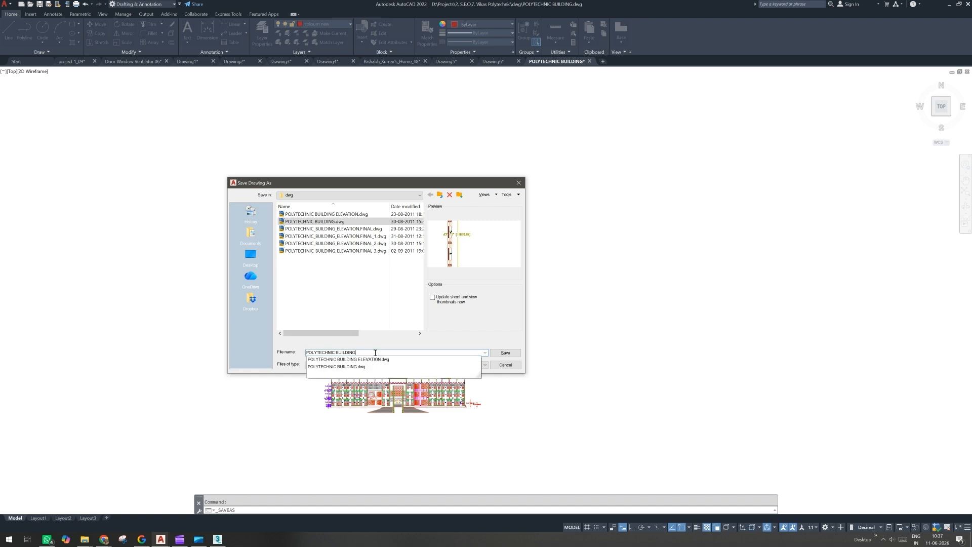
pyautogui.write('_')
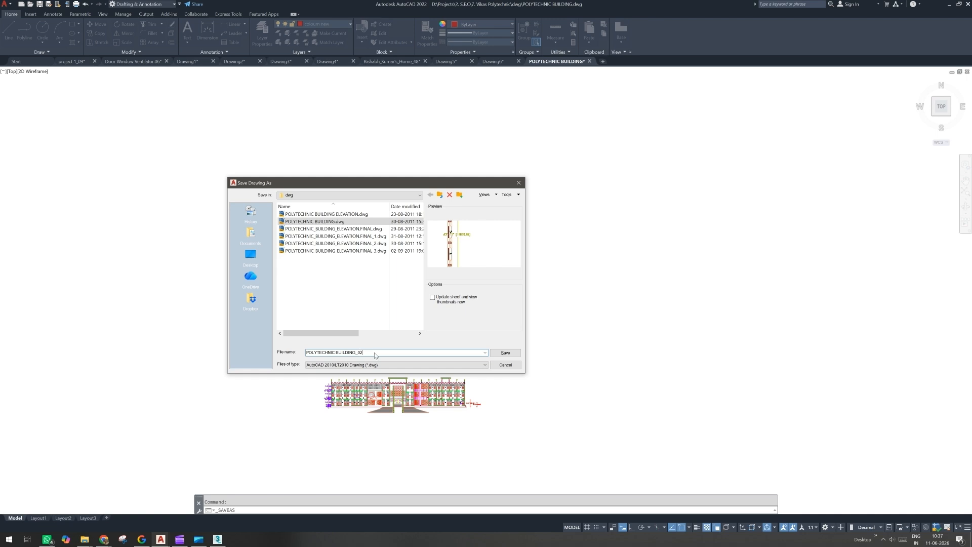
pyautogui.write('02')
pyautogui.press('Return')
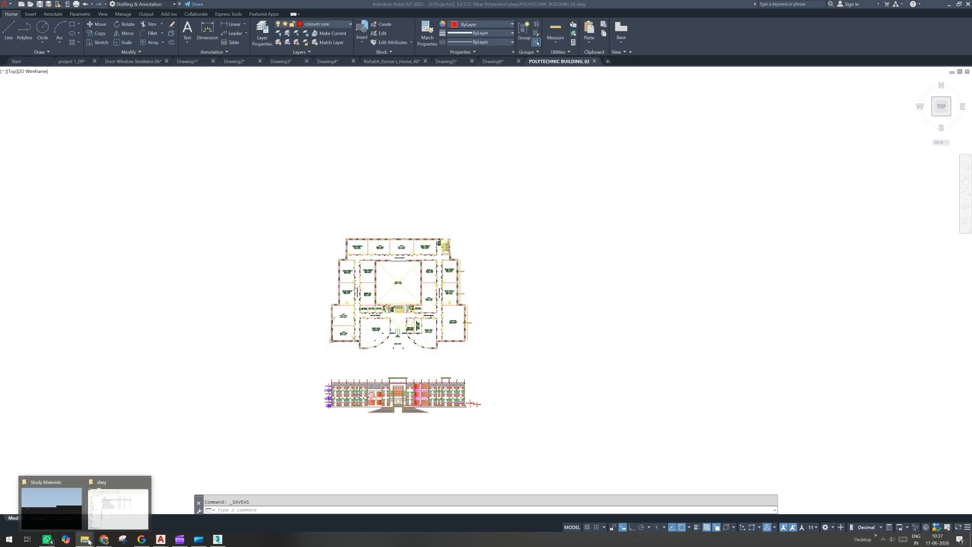
# Step: Reopen the original POLYTECHNIC BUILDING drawing from the recent files and examine how far its plan lies from the origin
pyautogui.click(3, 4)
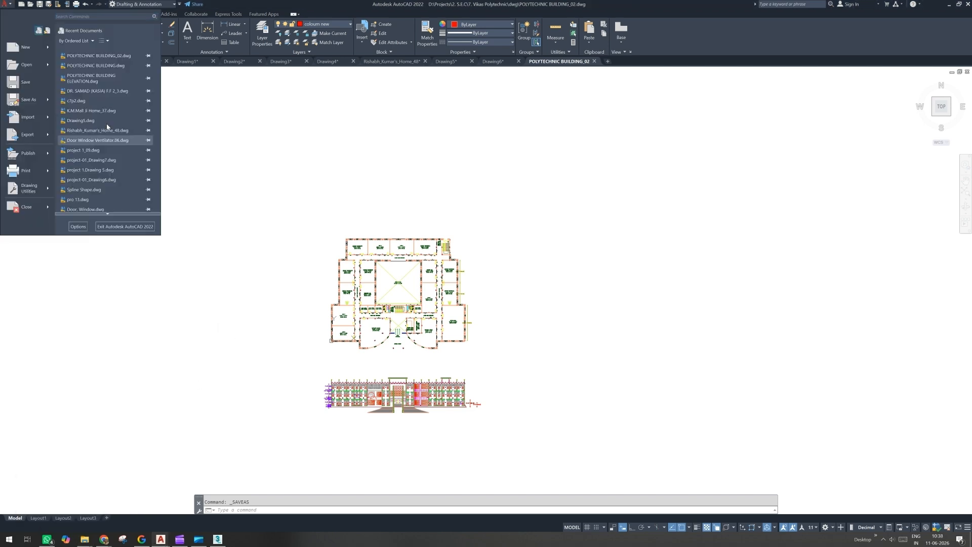
pyautogui.click(113, 66)
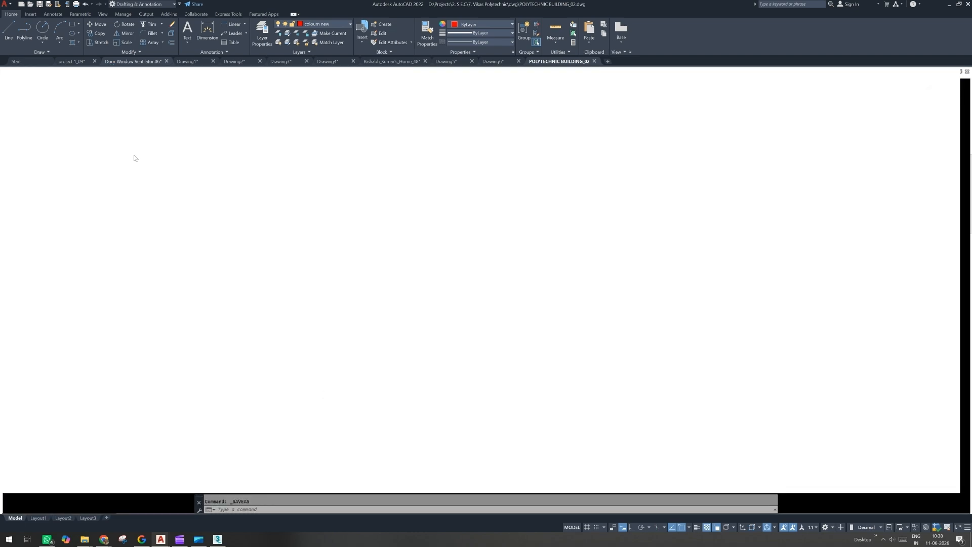
pyautogui.scroll(-12, 375, 265)
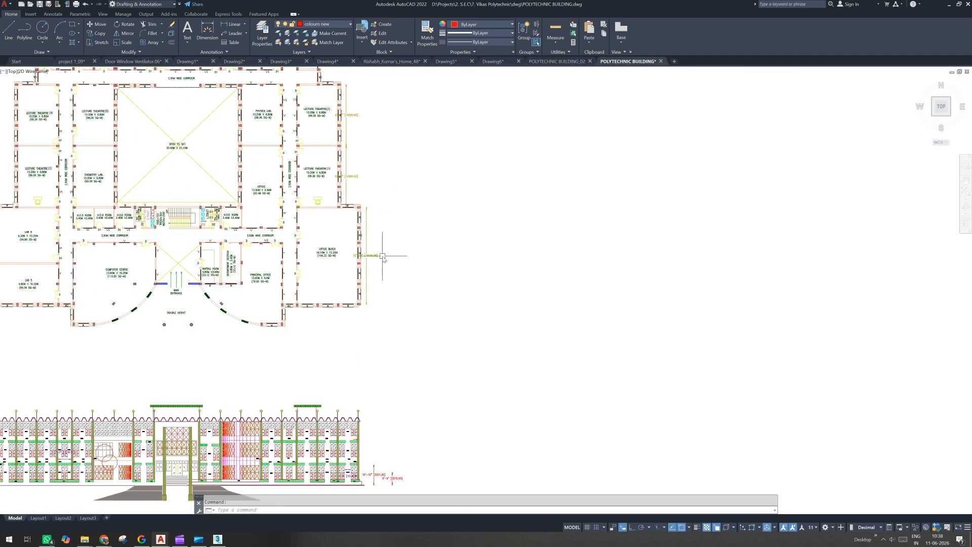
pyautogui.scroll(-4, 375, 273)
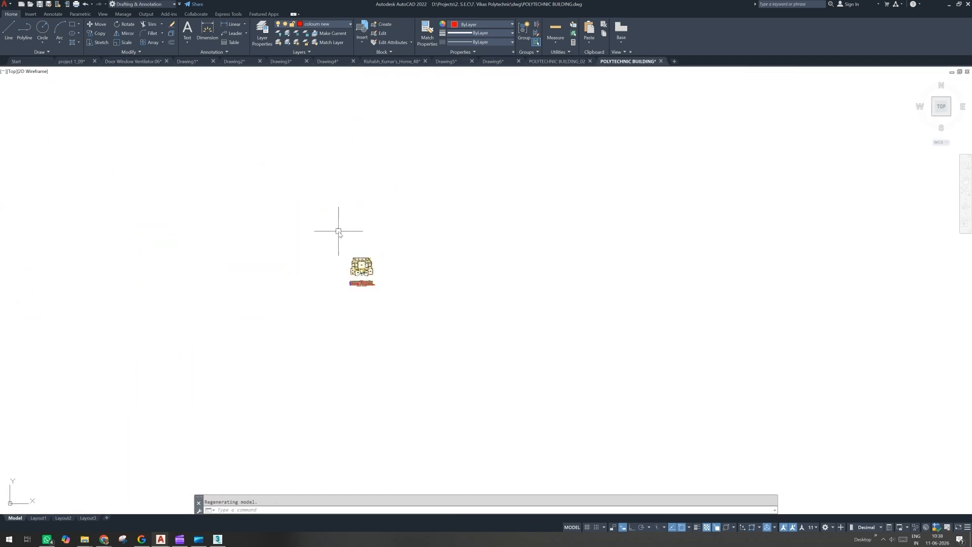
# Step: Close the POLYTECHNIC BUILDING, POLYTECHNIC BUILDING_02 and Drawing6 drawings without saving any further changes
pyautogui.click(662, 61)
pyautogui.click(497, 286)
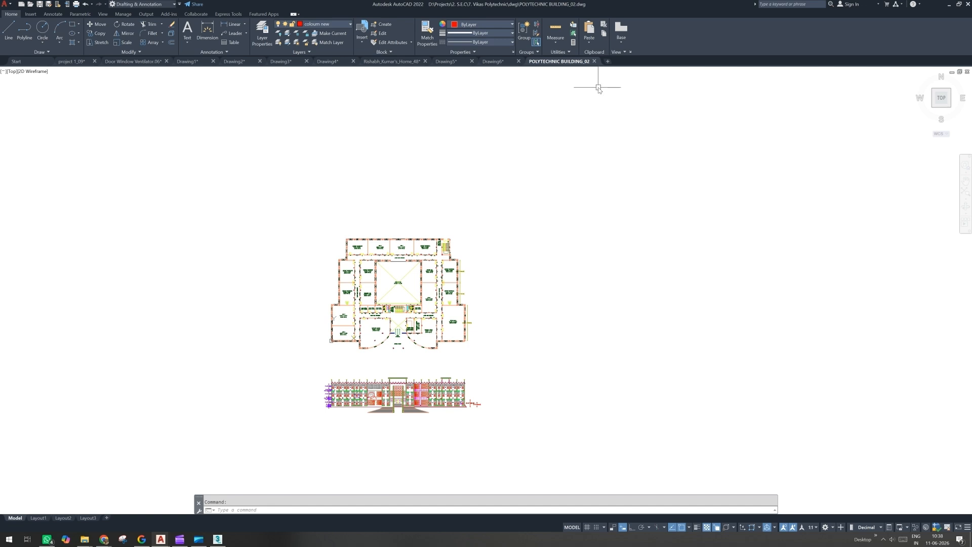
pyautogui.click(595, 62)
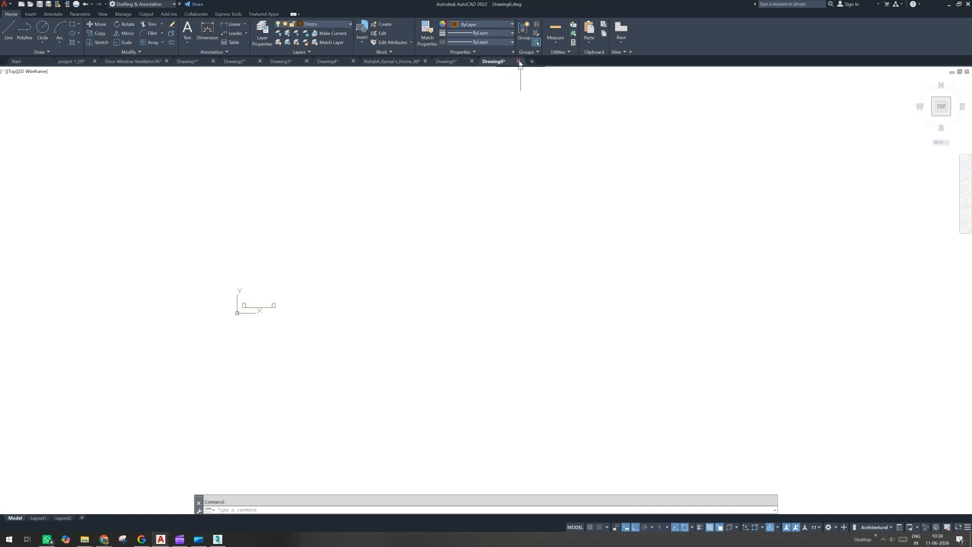
pyautogui.click(495, 288)
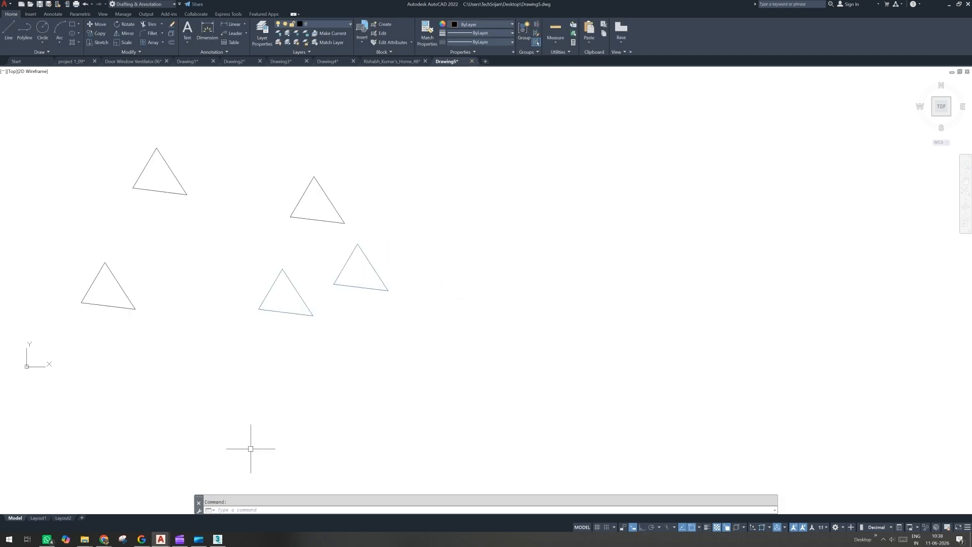
pyautogui.click(181, 539)
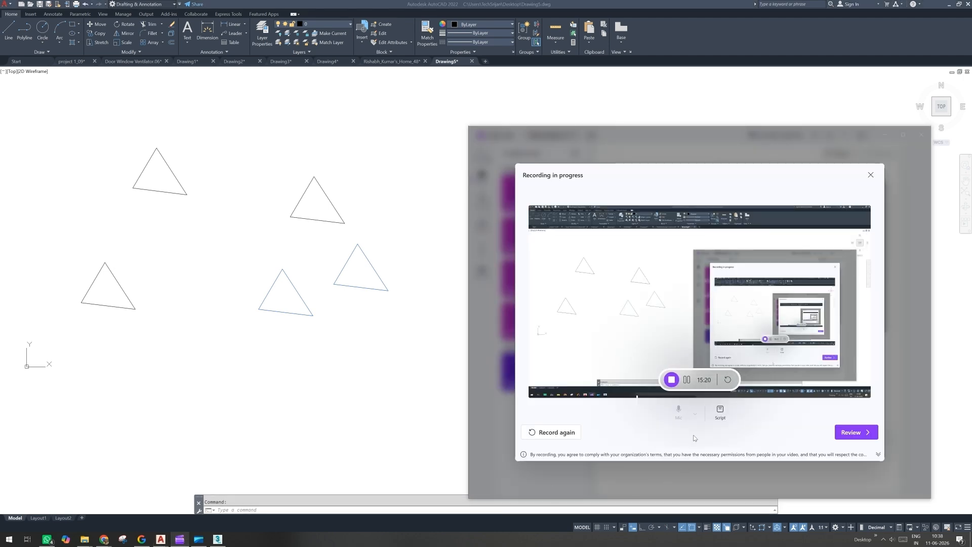